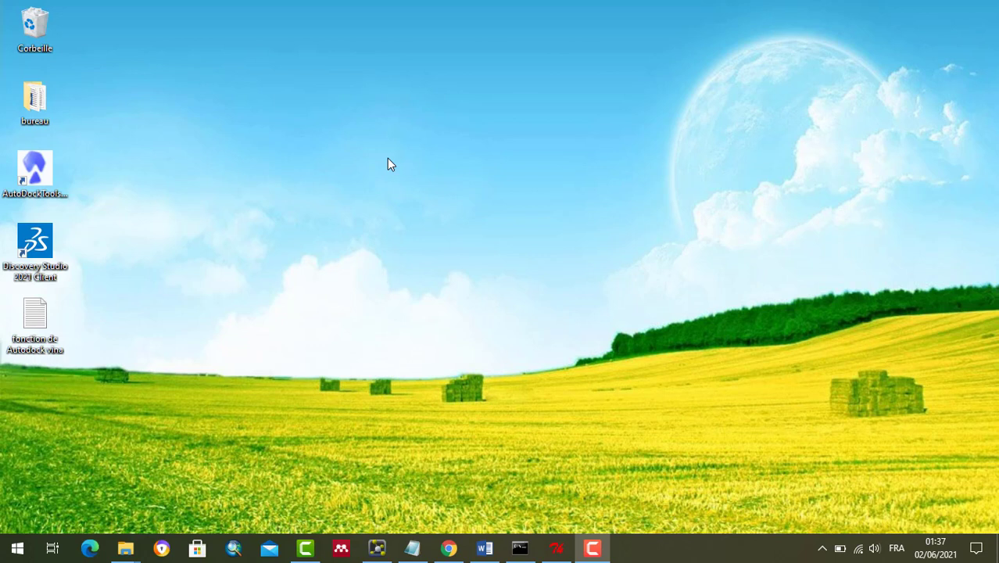
- Create a folder named test on the desktop and open it
right_click(193, 67)
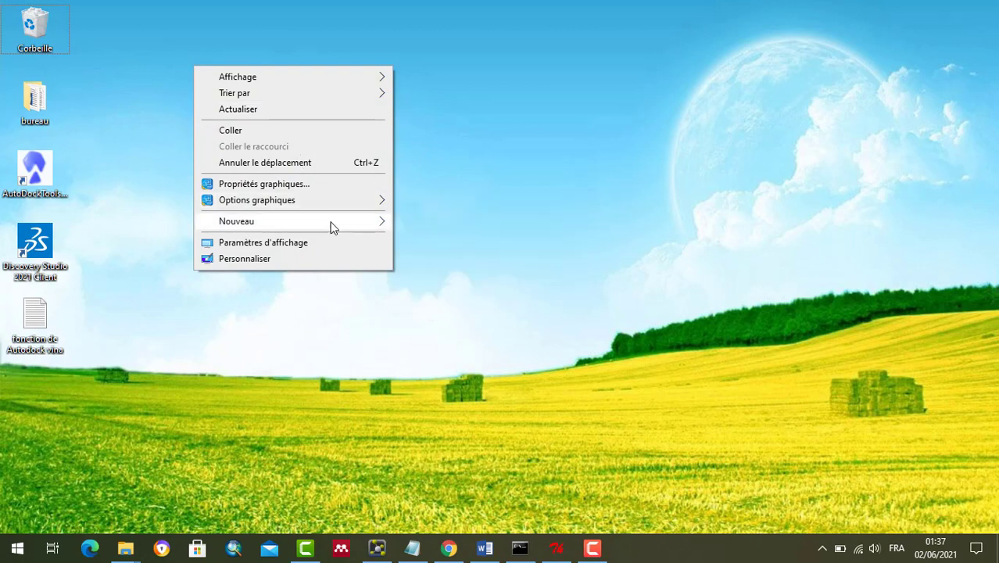
mouse_move(379, 226)
click(426, 223)
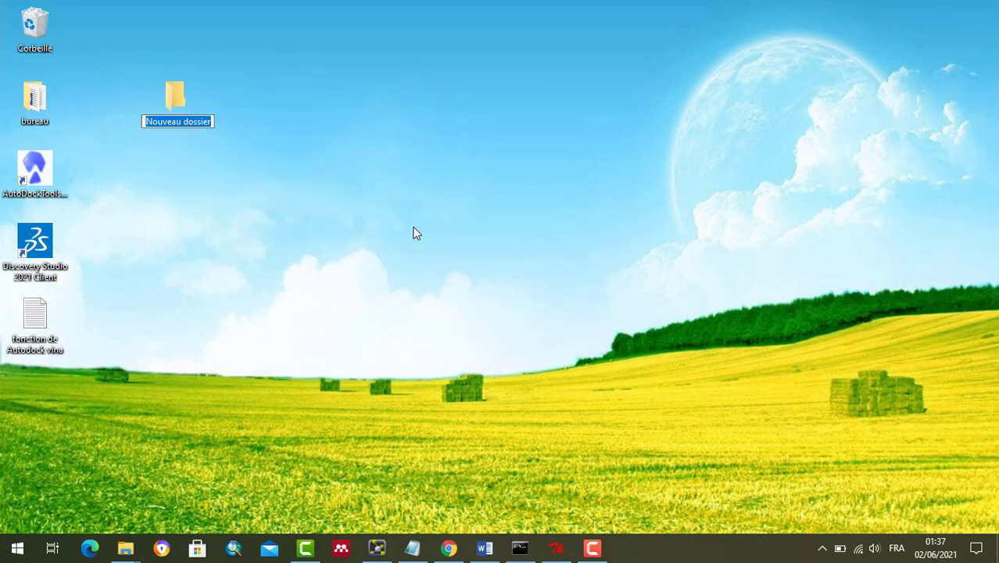
text(test)
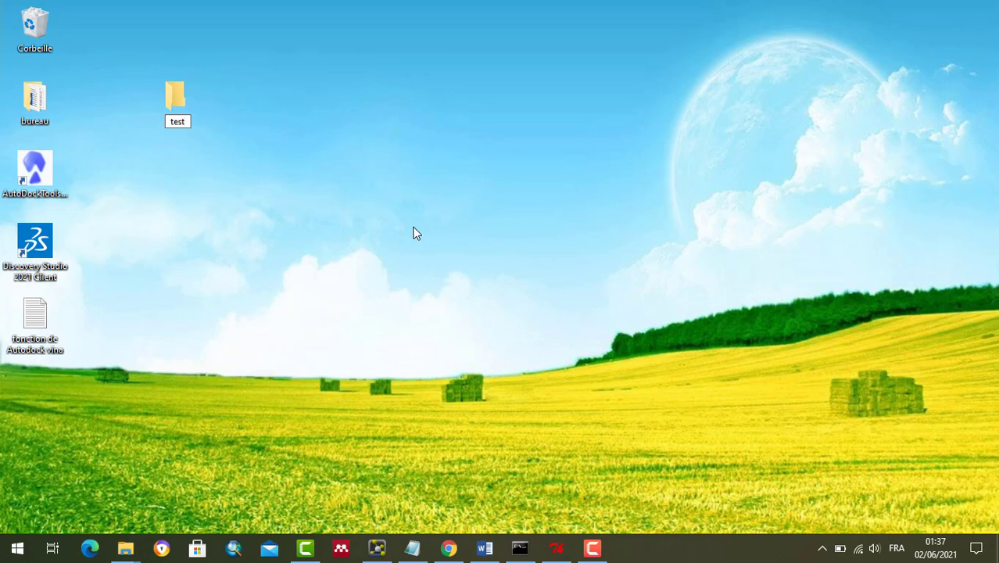
key(Return)
click(416, 233)
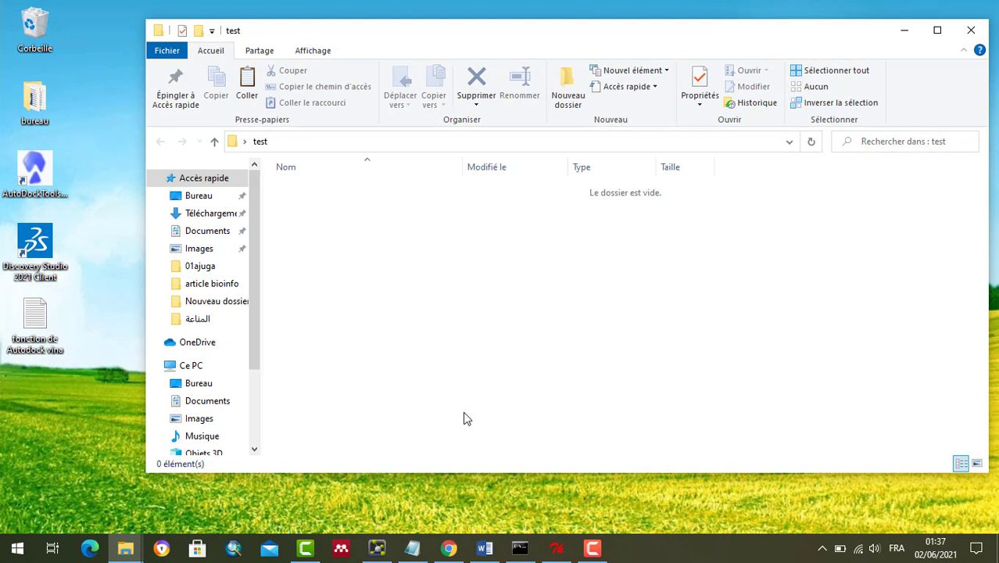
- Consult the compound table in the Word document, then switch to Chrome and open pubchem.ncbi.nlm.nih.gov in a new tab
click(490, 552)
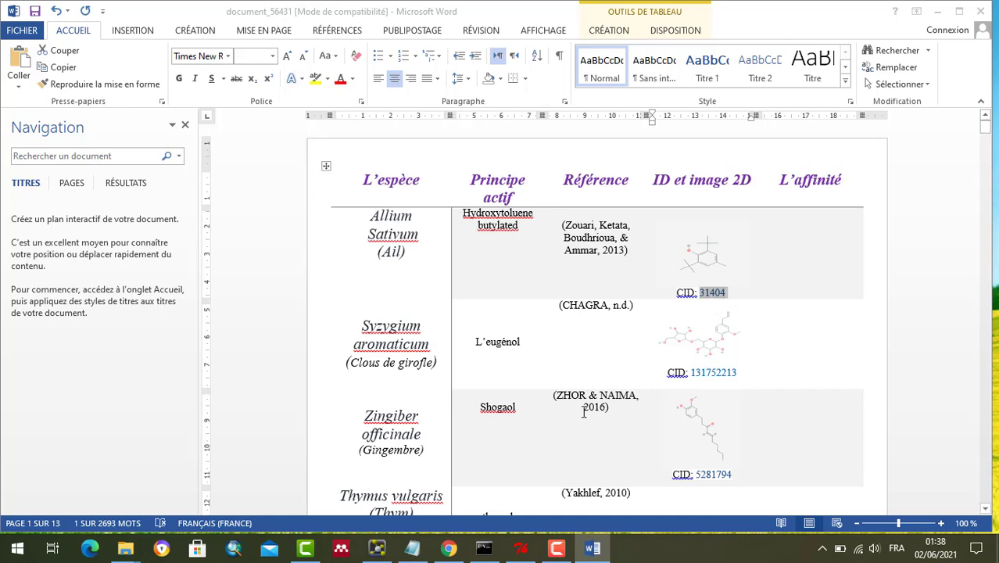
mouse_move(448, 550)
click(449, 548)
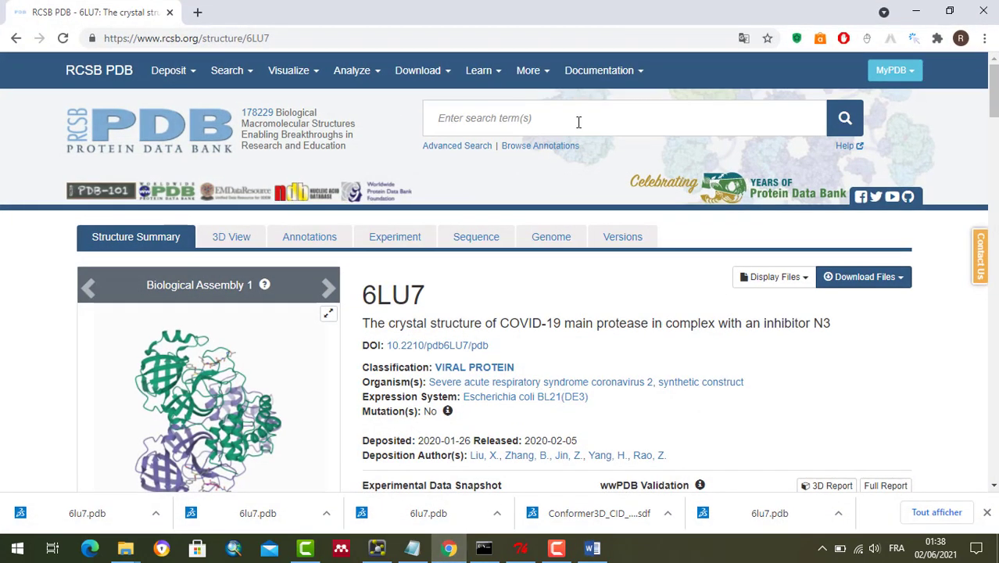
click(578, 121)
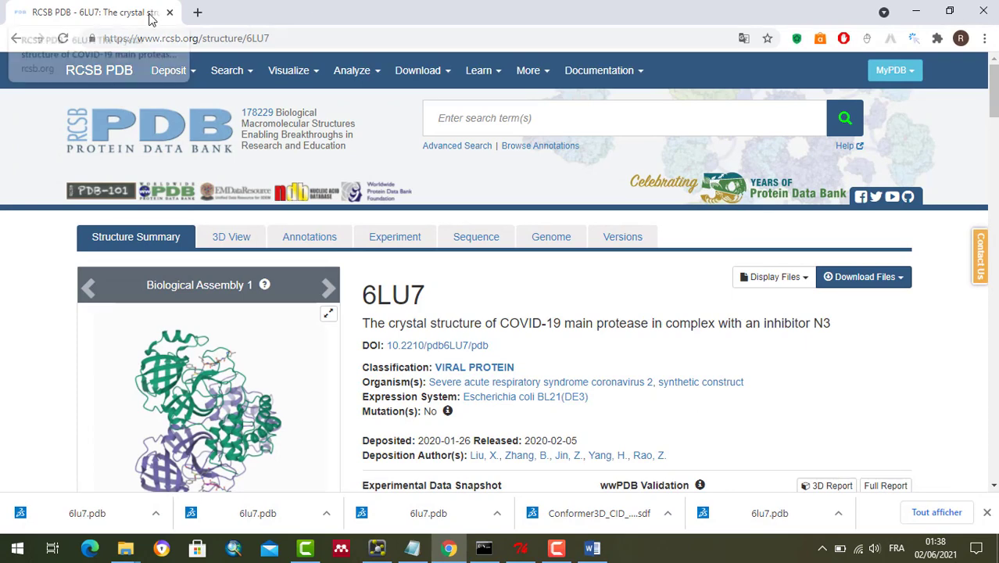
click(198, 13)
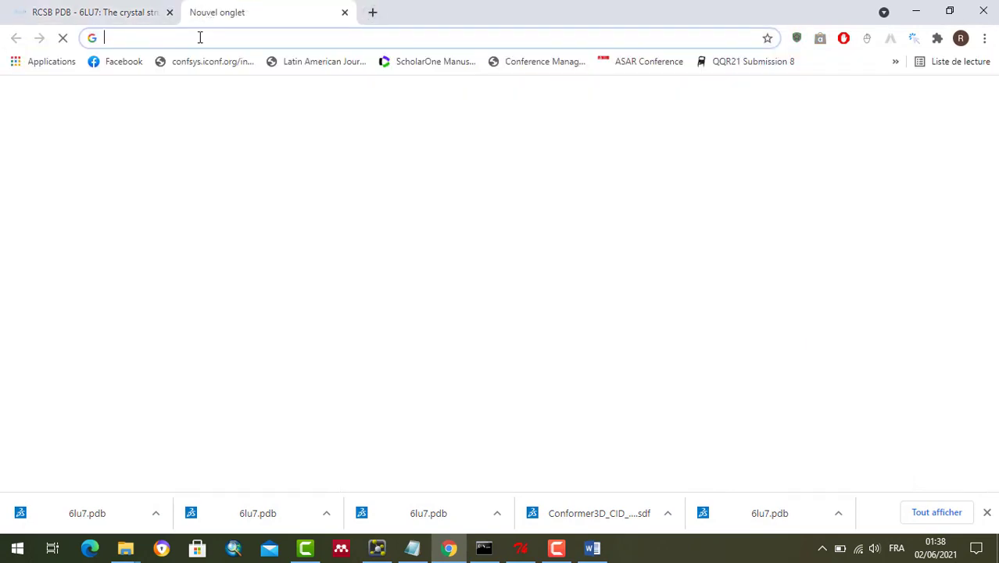
click(198, 39)
text(pubchem.ncbi.nlm.nih.gov)
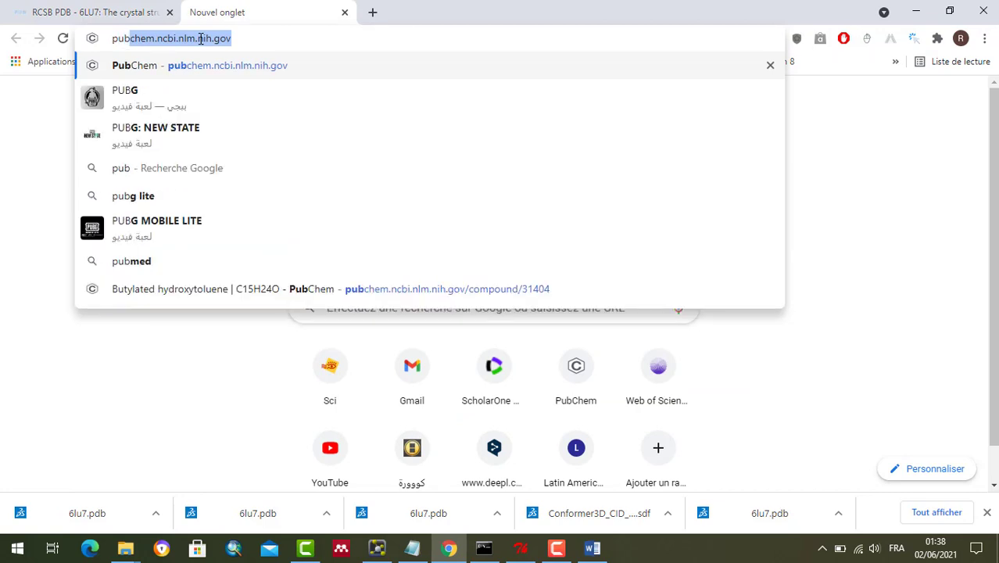
key(Return)
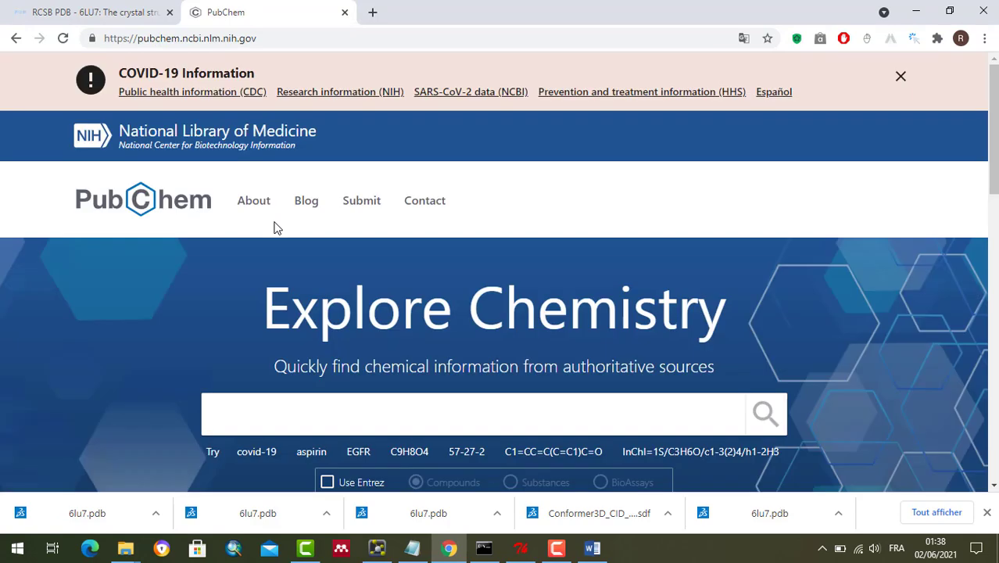
- Search PubChem for 31404, open the Butylated hydroxytoluene compound record, and close the RCSB PDB 6LU7 tab
text(31404)
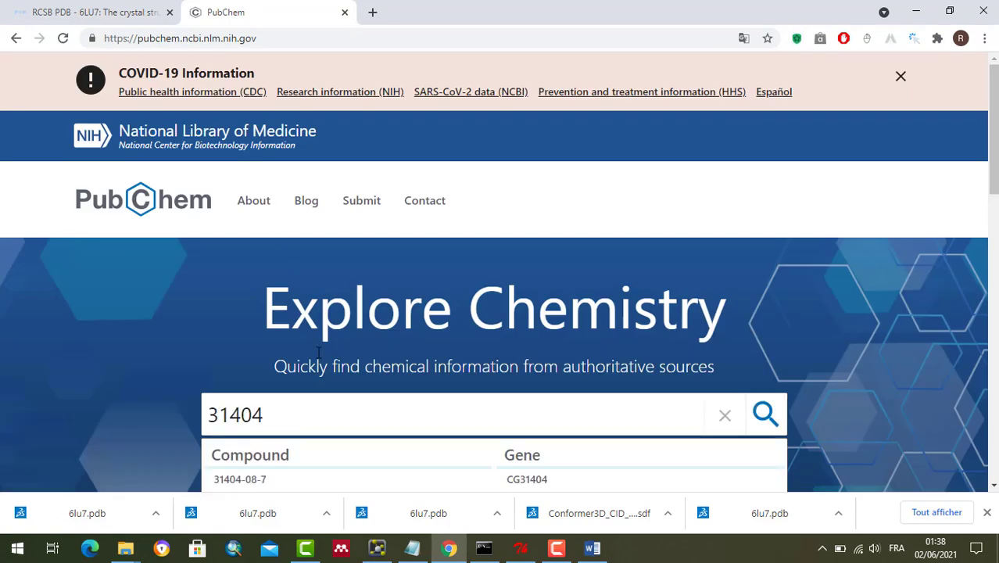
key(Return)
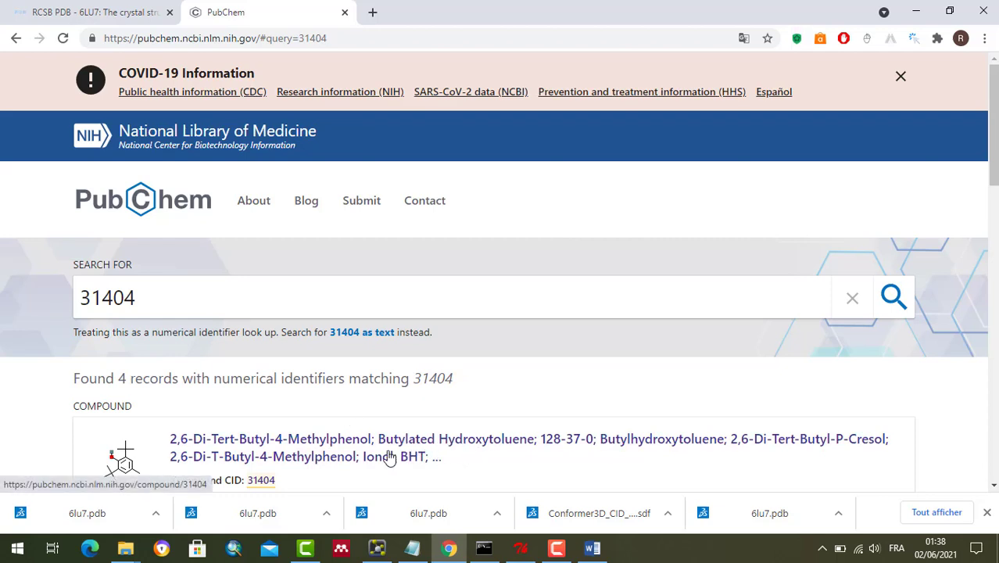
click(130, 454)
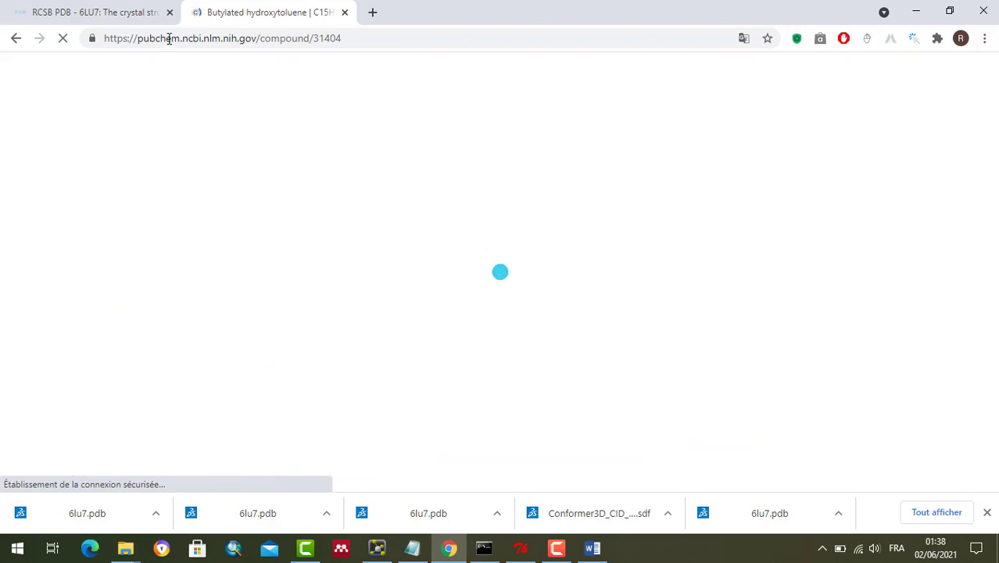
click(170, 11)
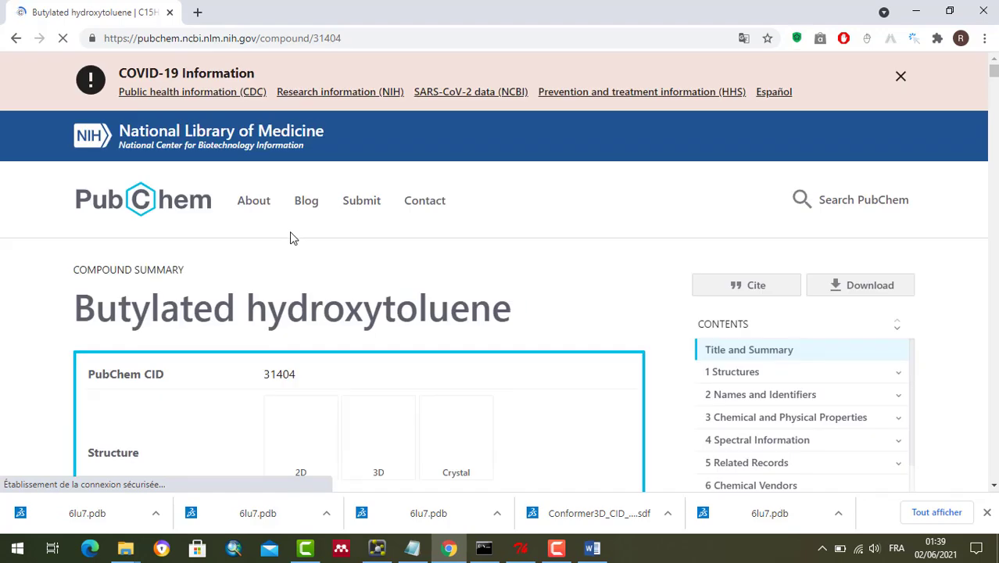
- Save the compound's 3D conformer in SDF format and copy the file Conformer3D_CID_31404 from the Downloads folder
click(897, 291)
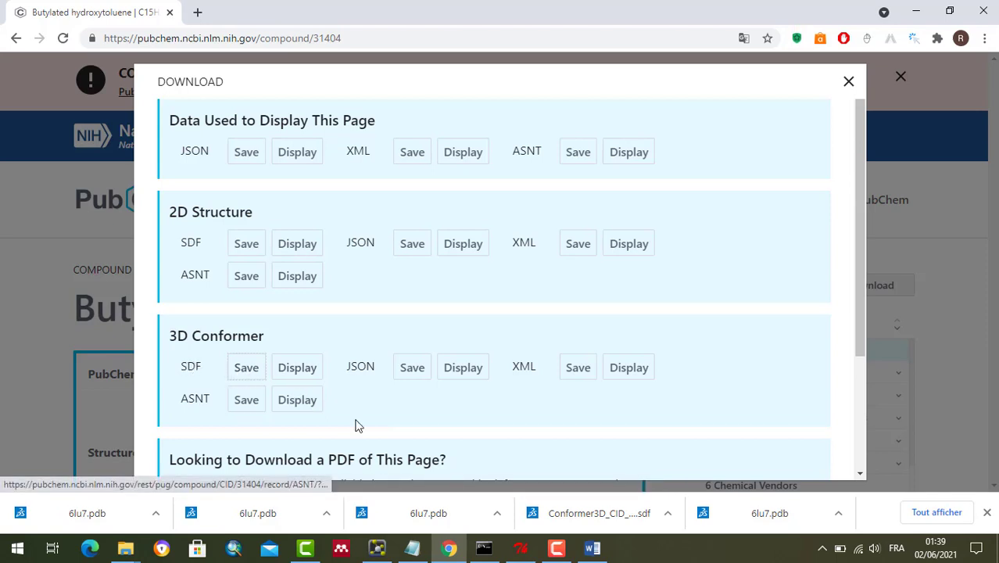
click(248, 369)
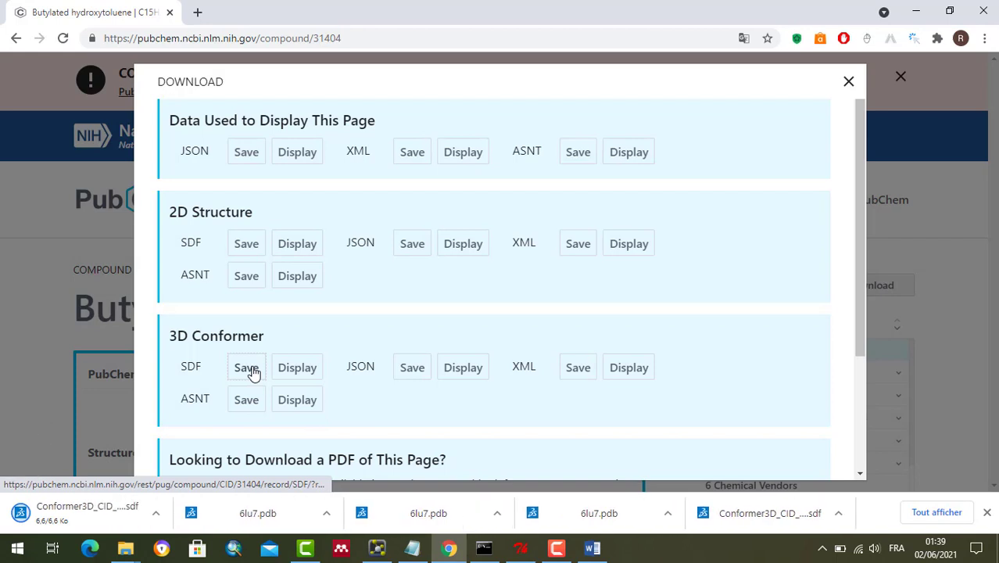
click(156, 518)
click(189, 464)
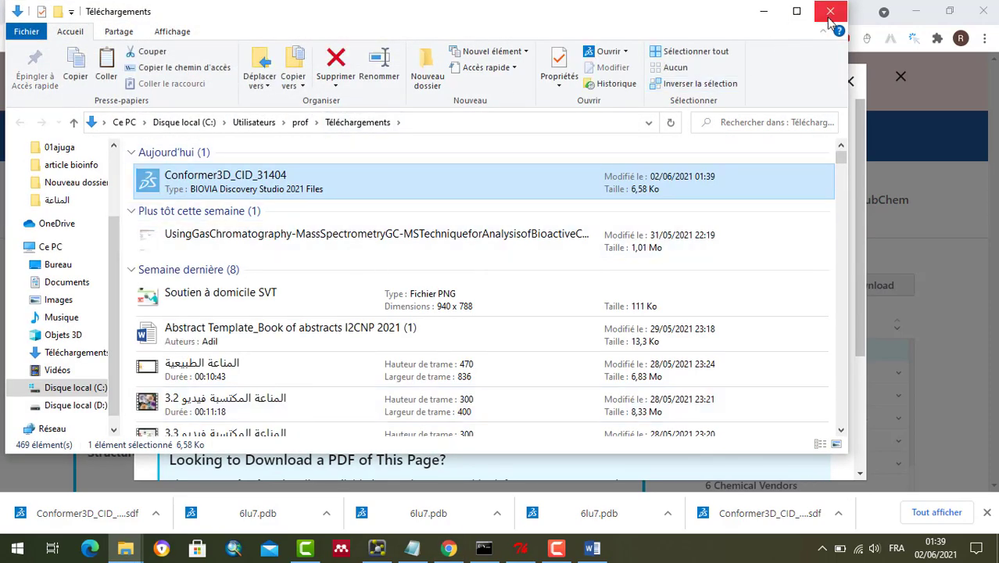
click(830, 12)
click(986, 511)
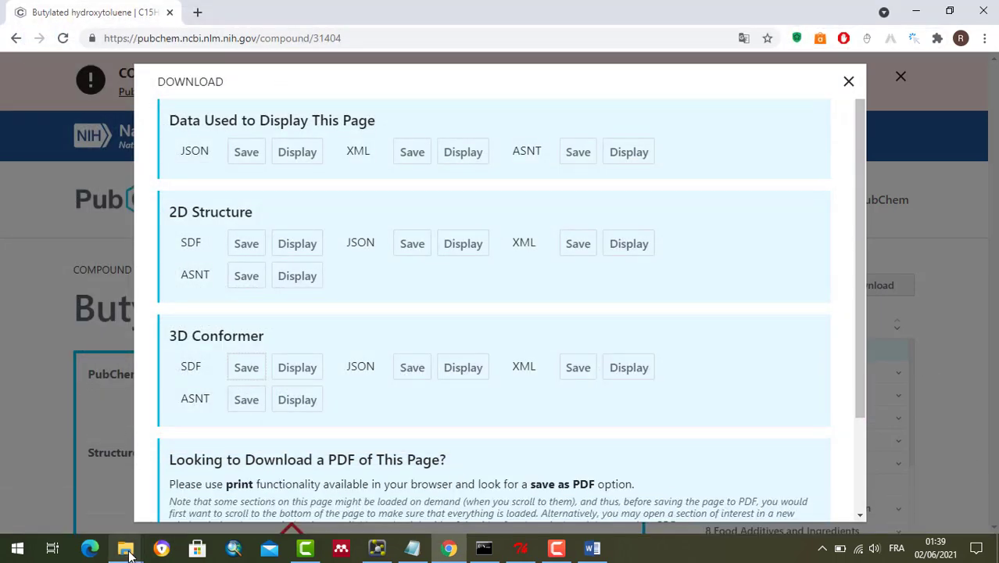
- Create a subfolder named Allium sativum in the test folder and check the species in the Word table
mouse_move(127, 552)
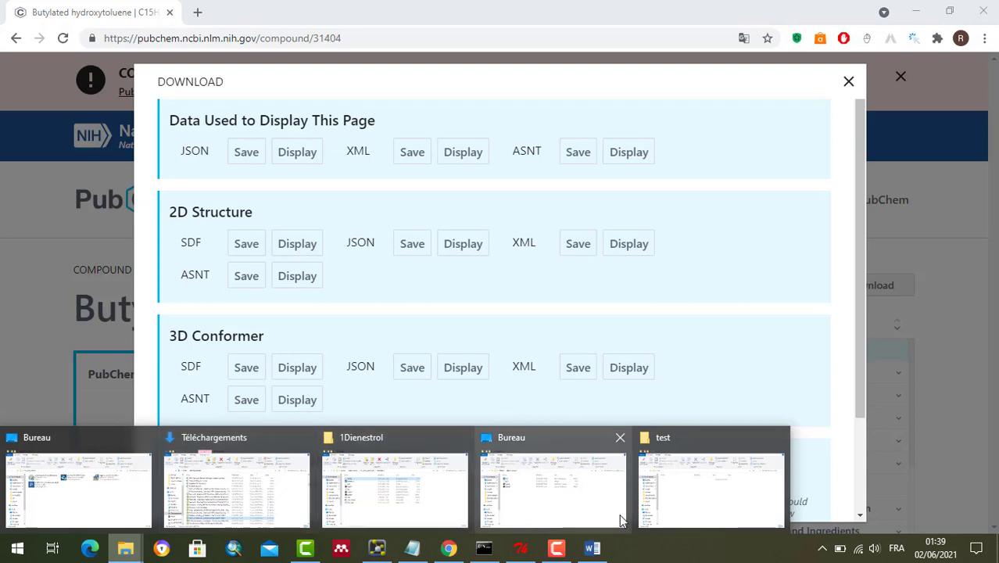
click(662, 500)
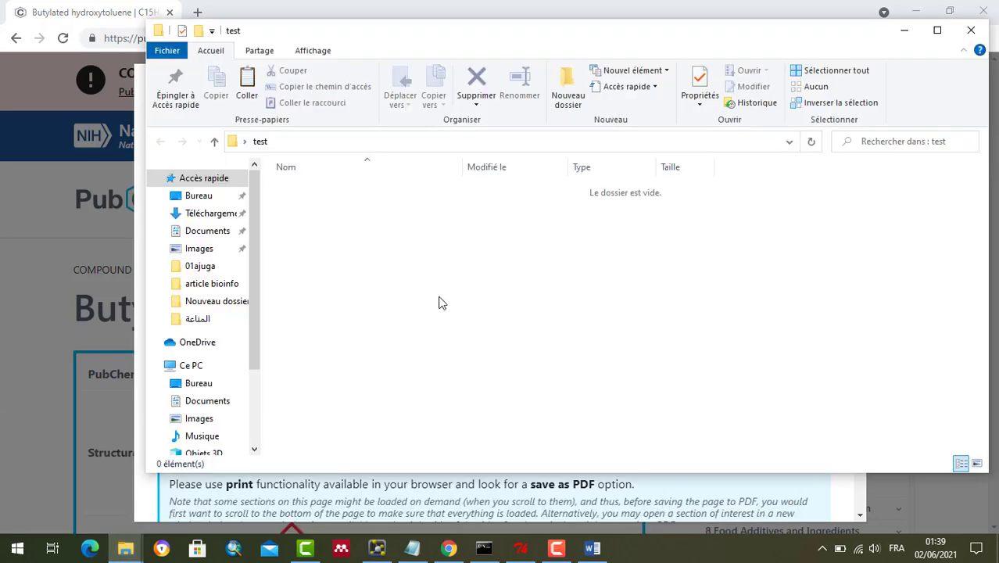
right_click(349, 231)
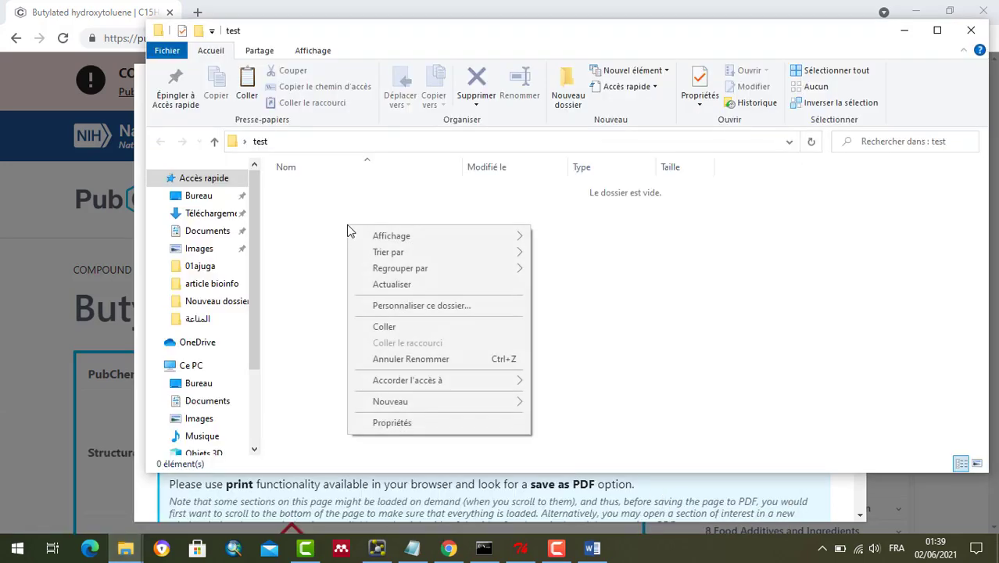
mouse_move(481, 403)
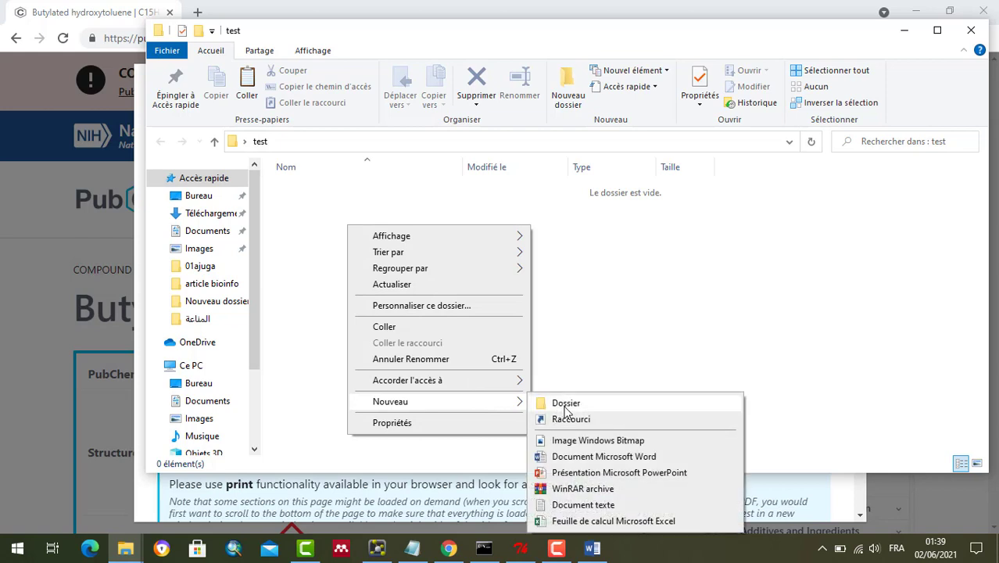
click(551, 403)
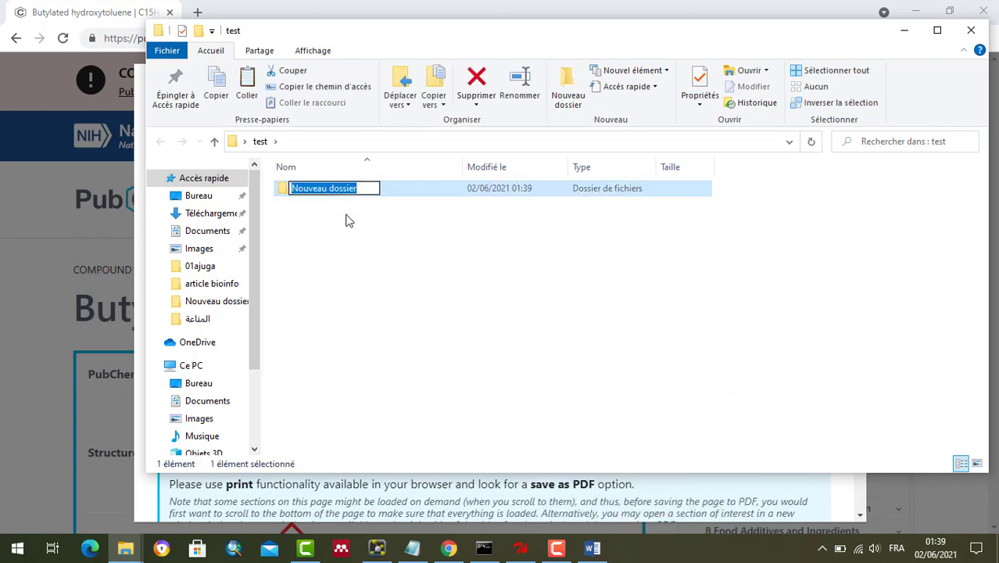
text(A)
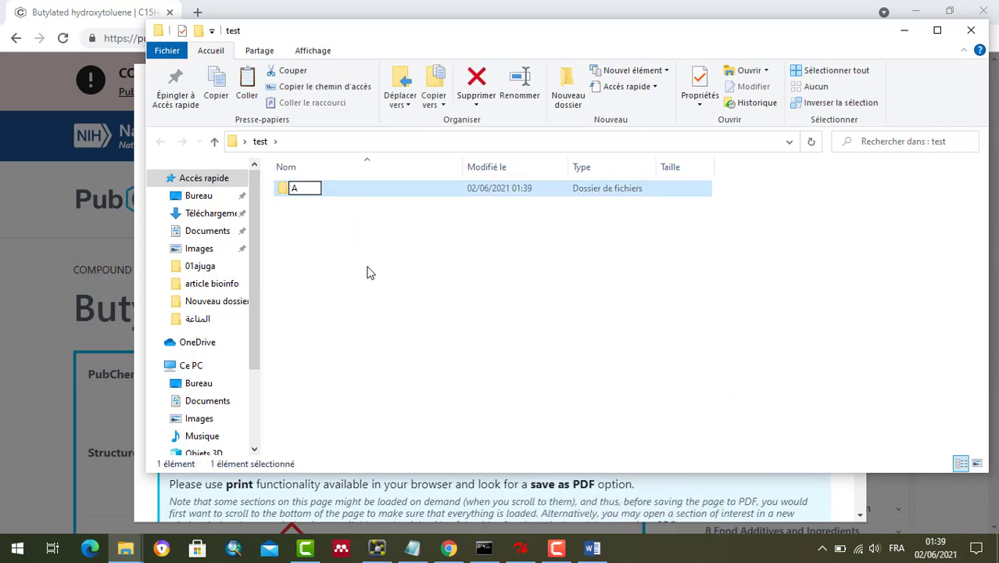
text(llium)
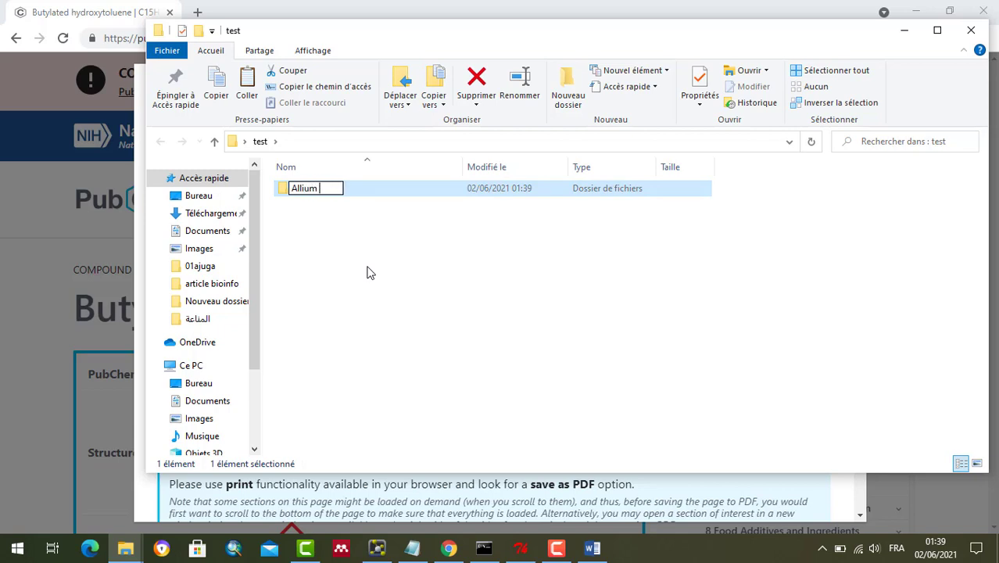
text( sativum)
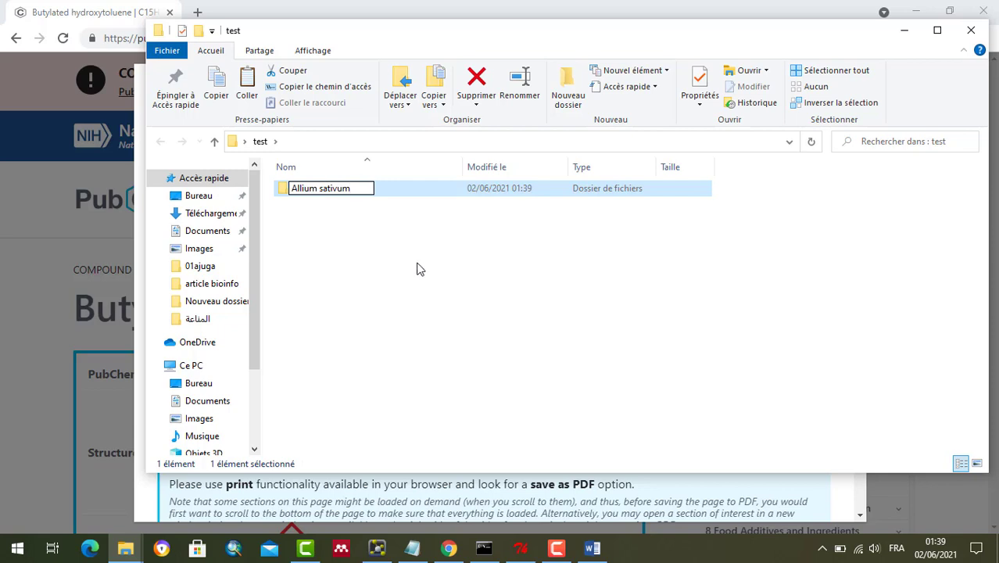
key(Return)
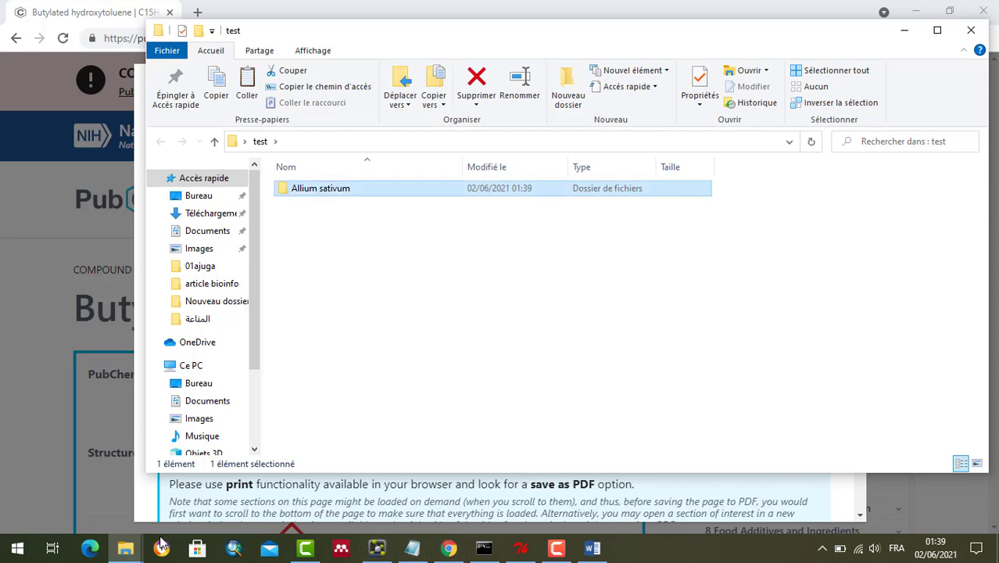
click(592, 547)
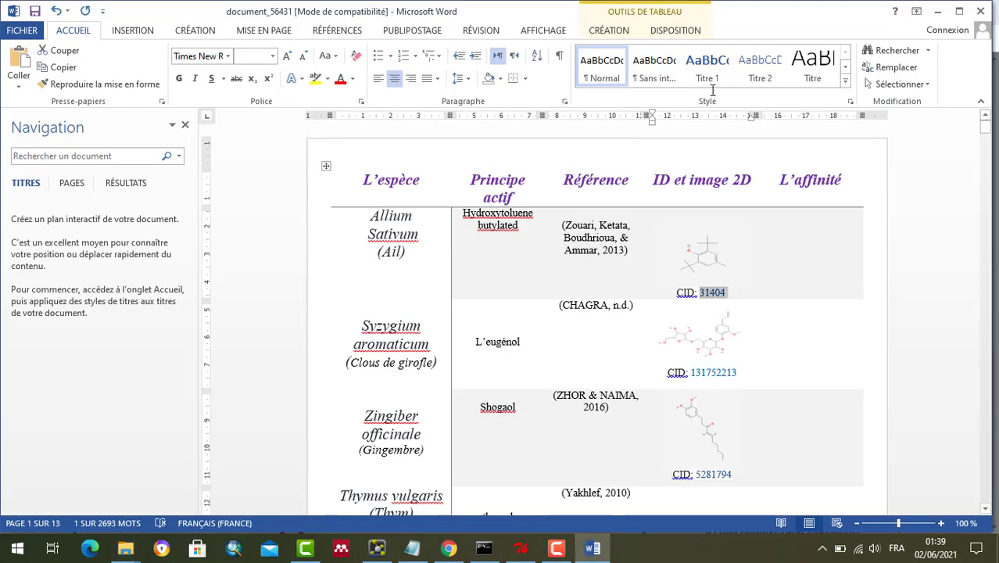
click(938, 13)
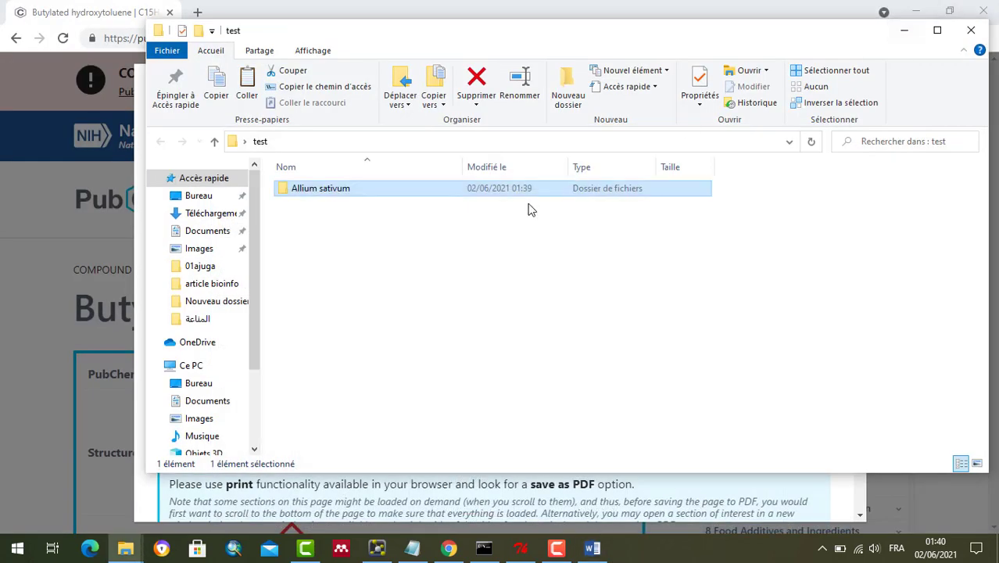
- Open the Allium sativum folder and paste the Conformer3D_CID_31404 file into it
key(Return)
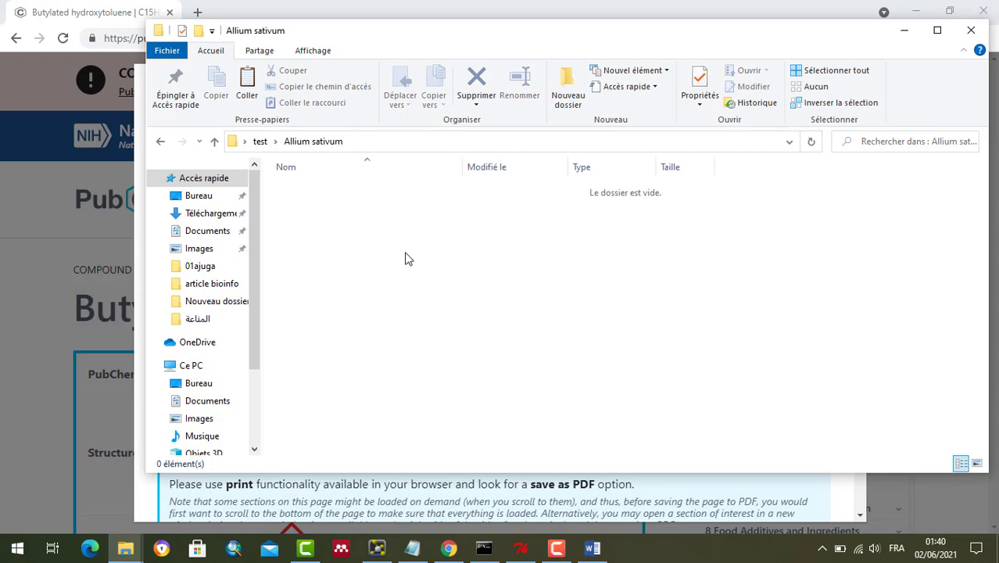
key(ctrl+v)
click(352, 242)
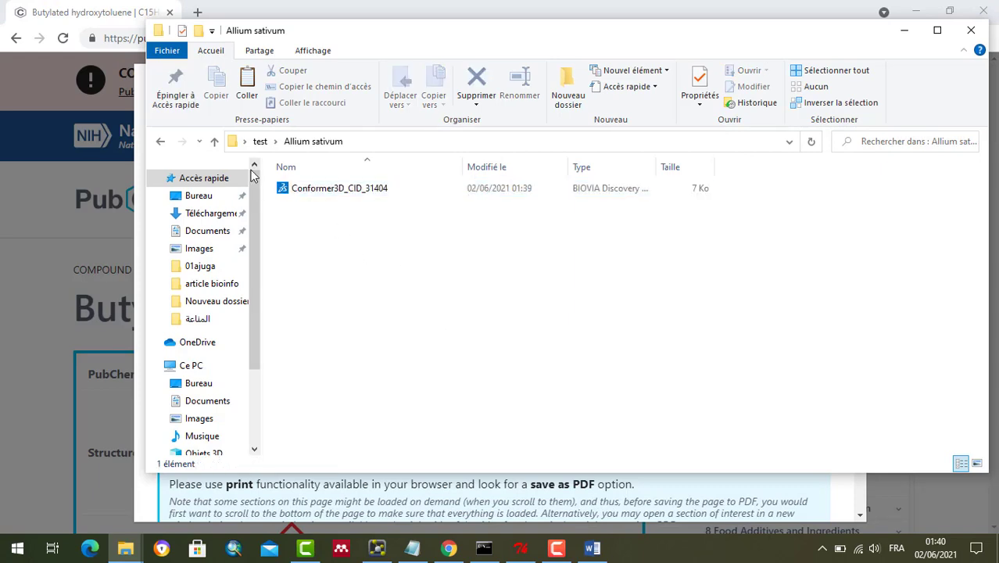
click(332, 193)
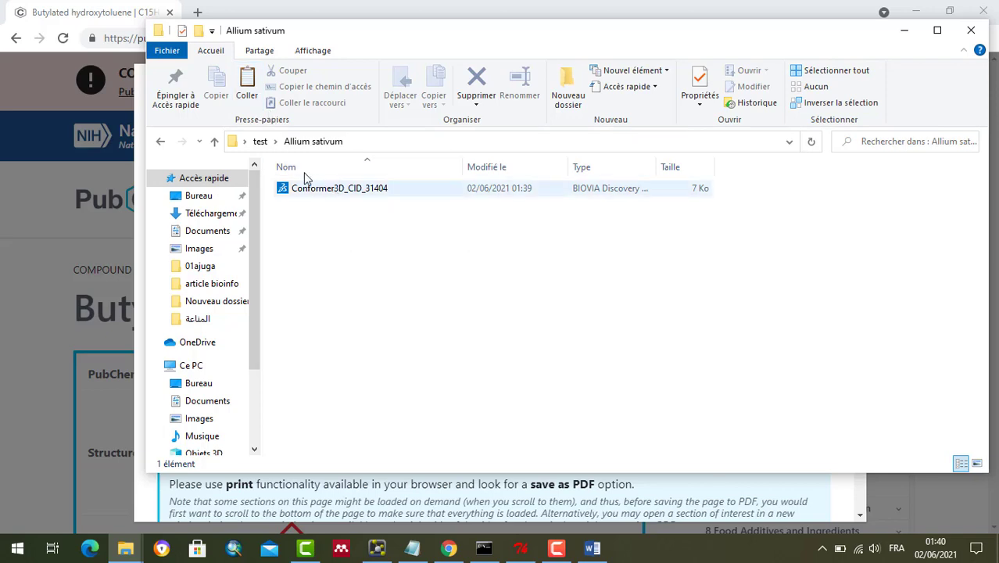
- Search Google for pdb in a new Chrome tab and open the RCSB PDB homepage
click(197, 9)
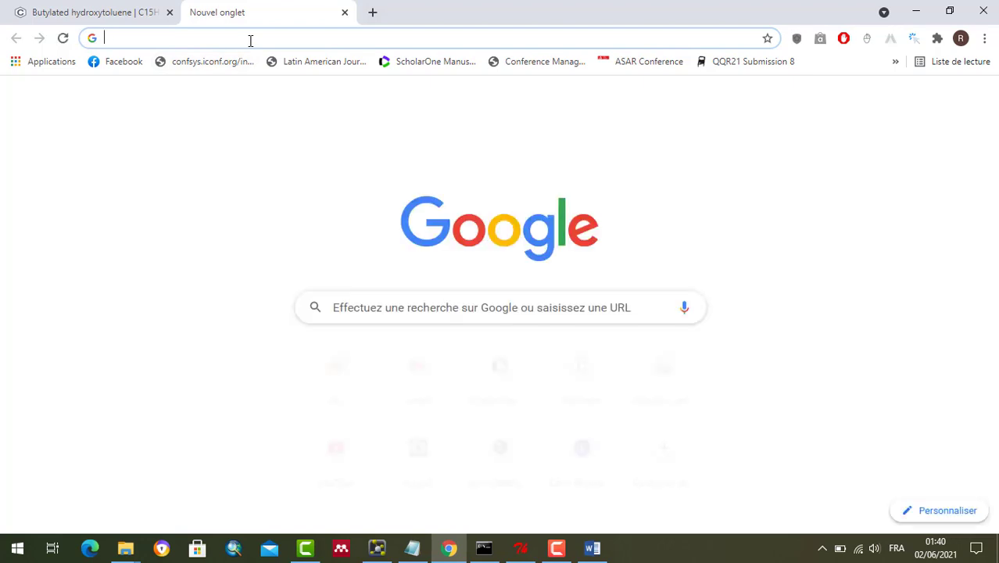
text(pdb)
key(Return)
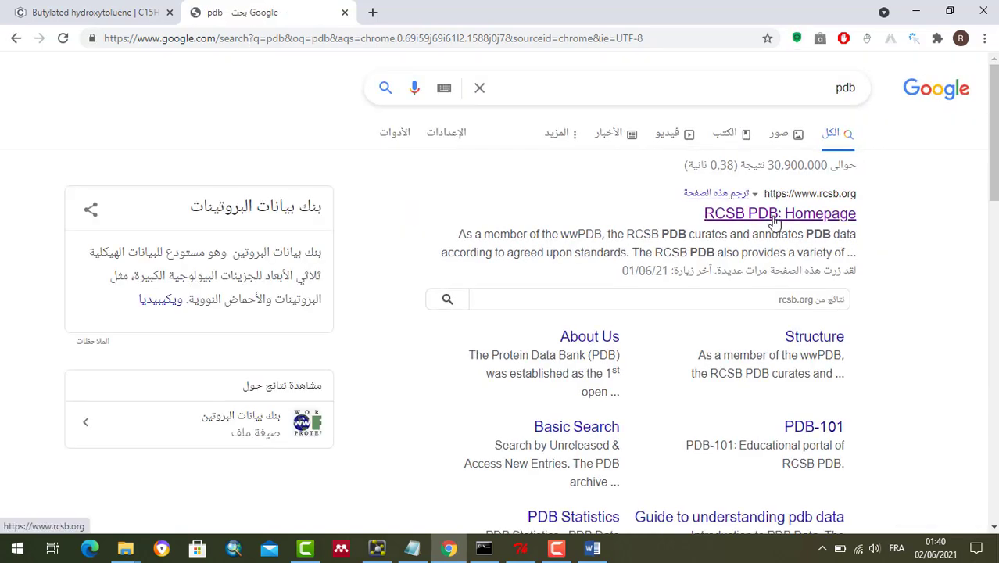
click(814, 222)
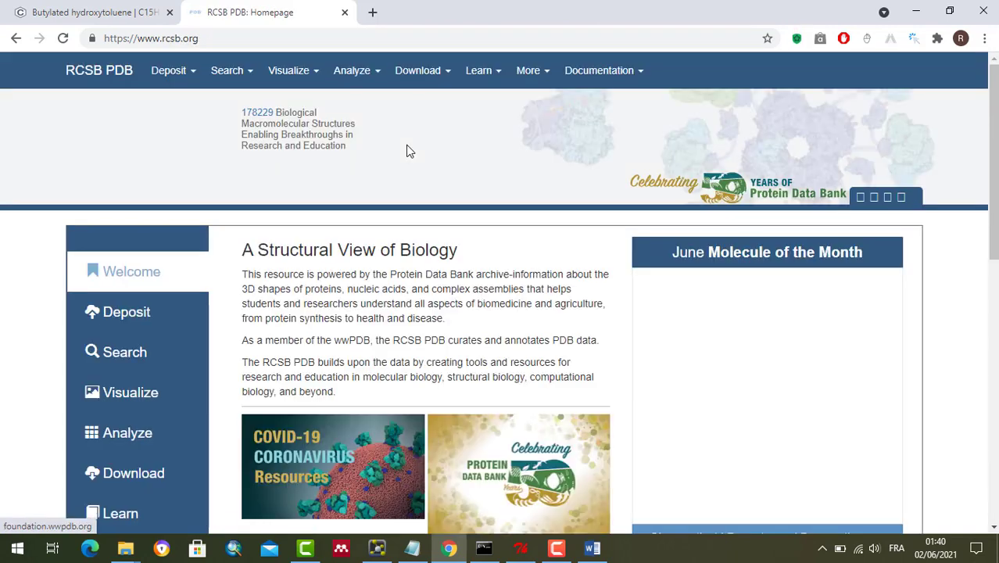
click(361, 185)
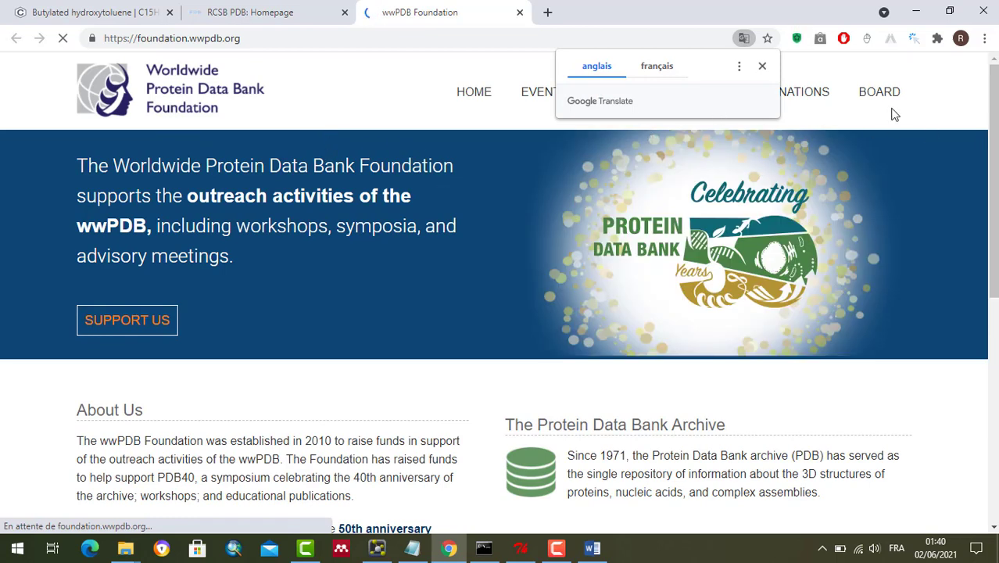
click(761, 67)
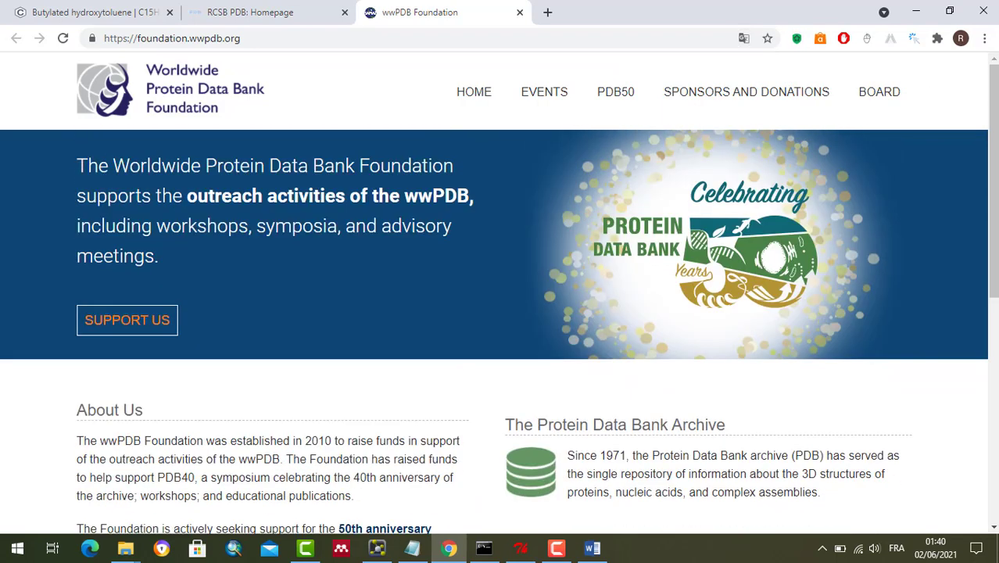
click(276, 10)
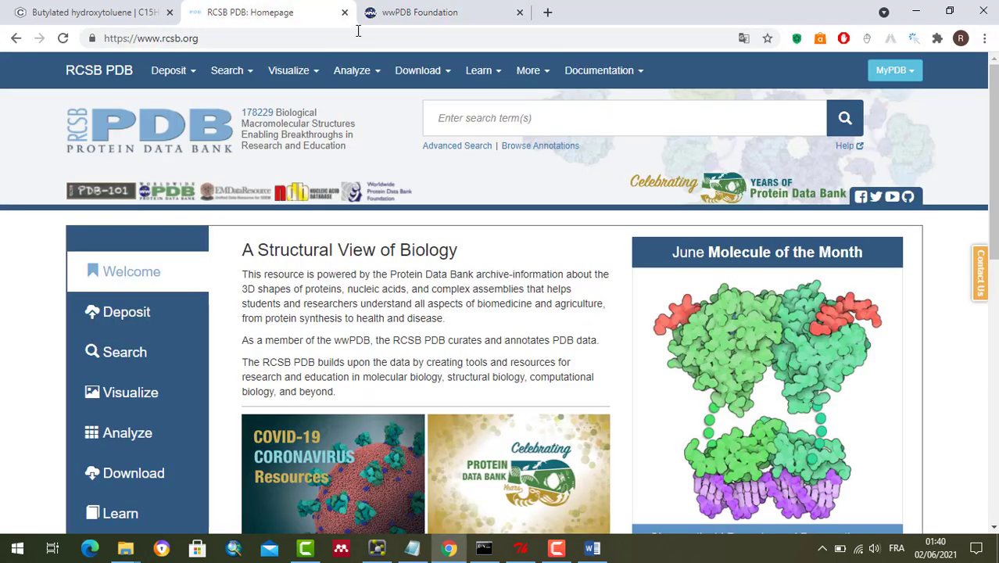
click(519, 13)
- Search RCSB PDB for 6LU7 and download its structure file in PDB format
click(485, 120)
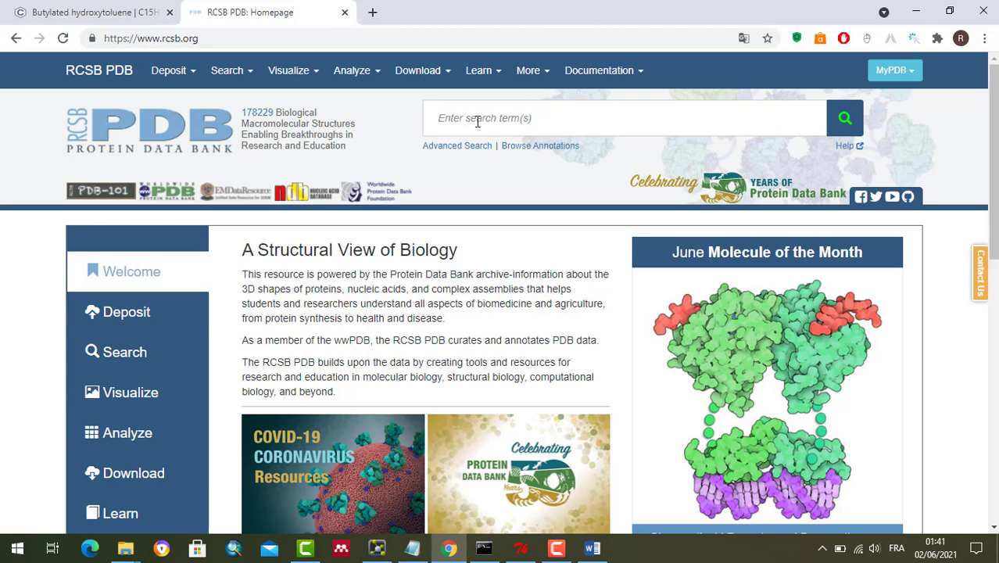
text(6LU7)
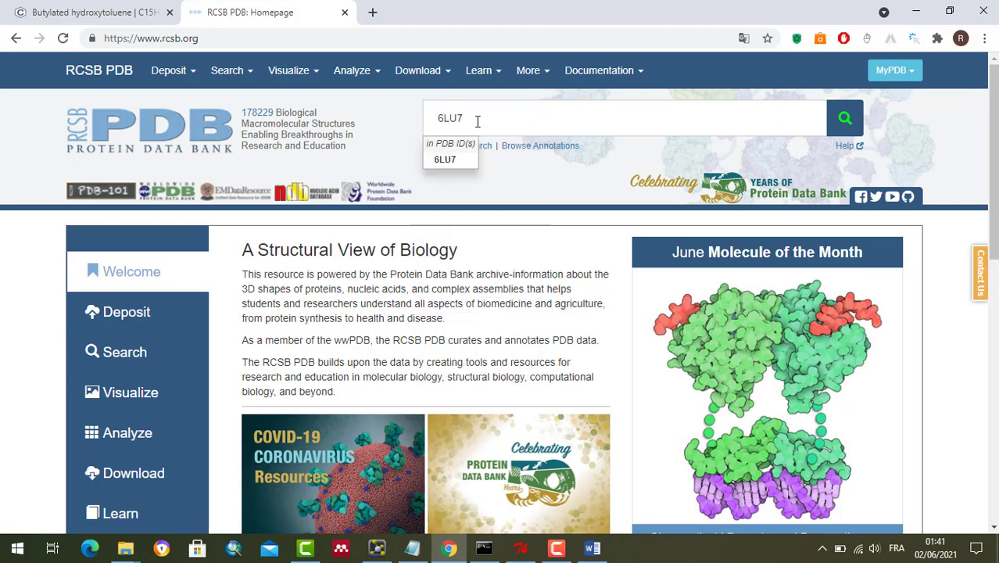
key(Return)
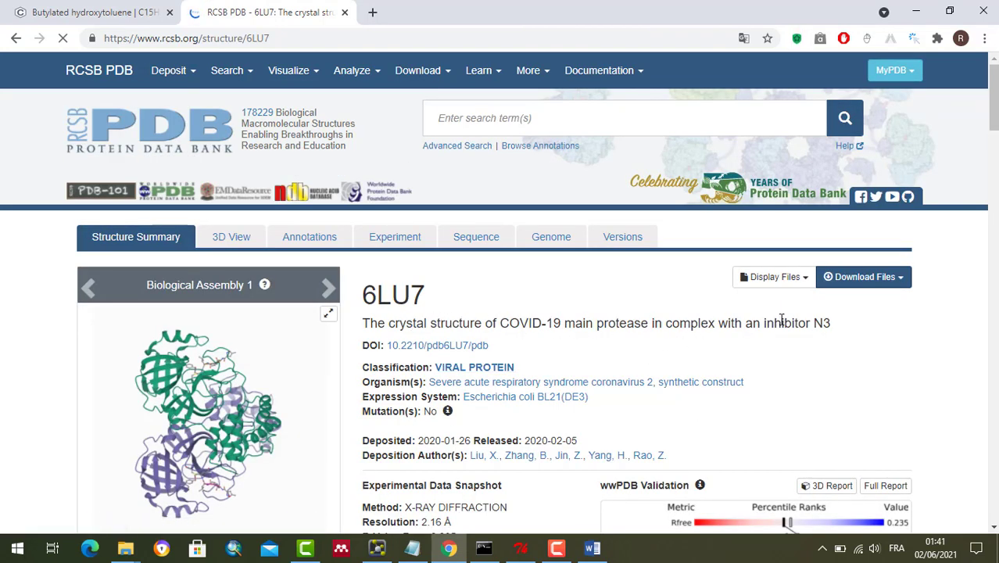
click(869, 283)
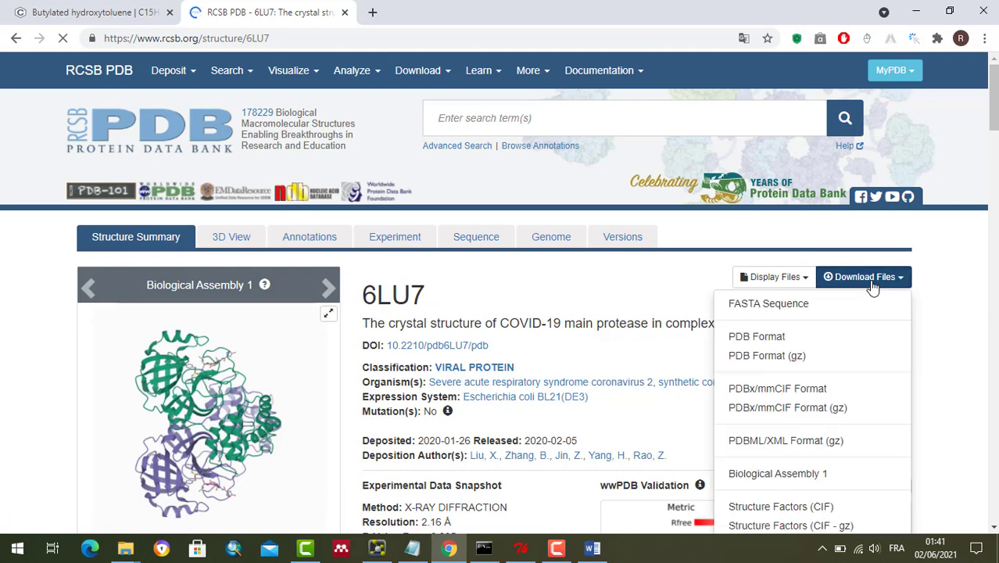
click(771, 338)
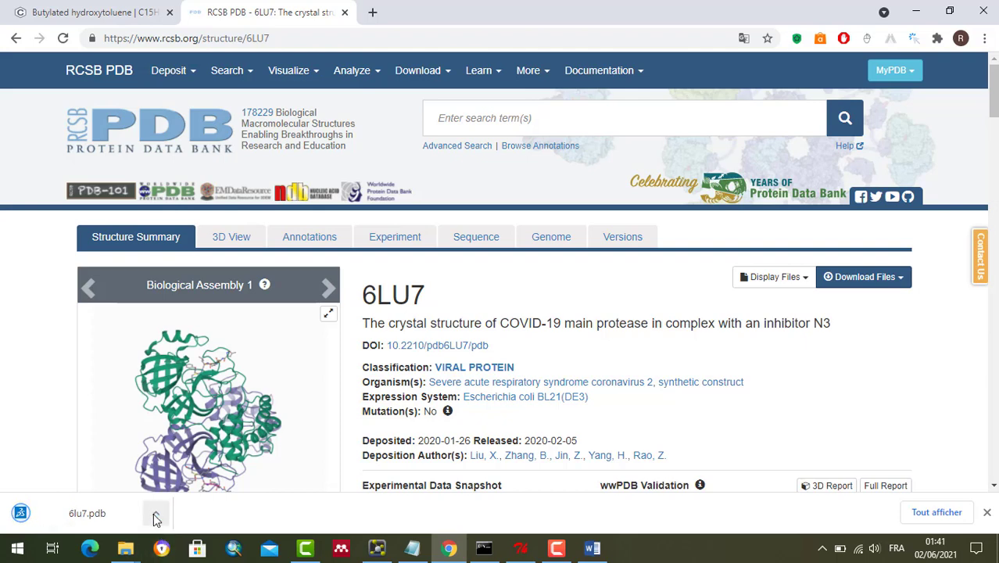
- Copy the downloaded 6lu7 file from the Downloads folder and paste it into the Allium sativum folder
click(155, 513)
click(199, 469)
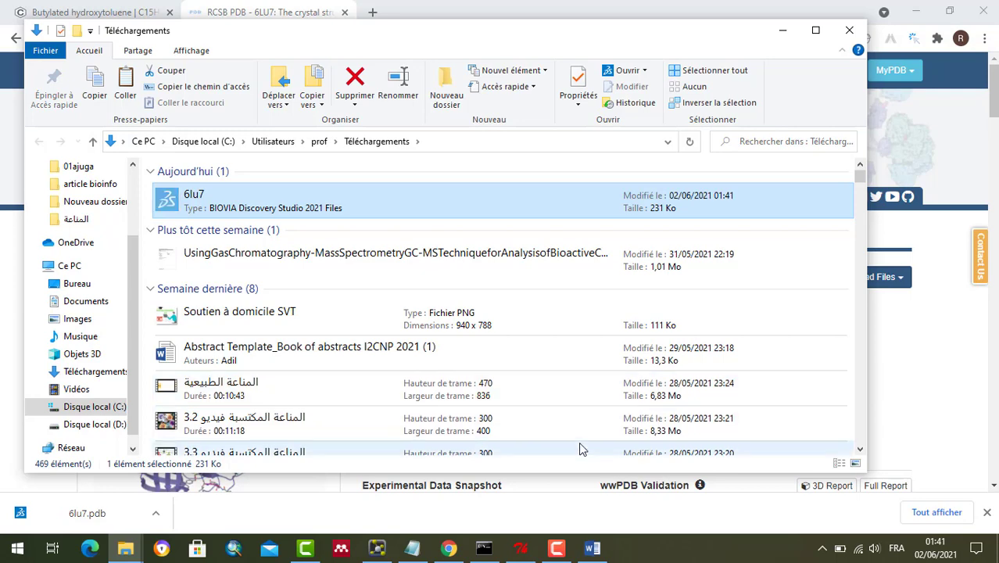
click(848, 34)
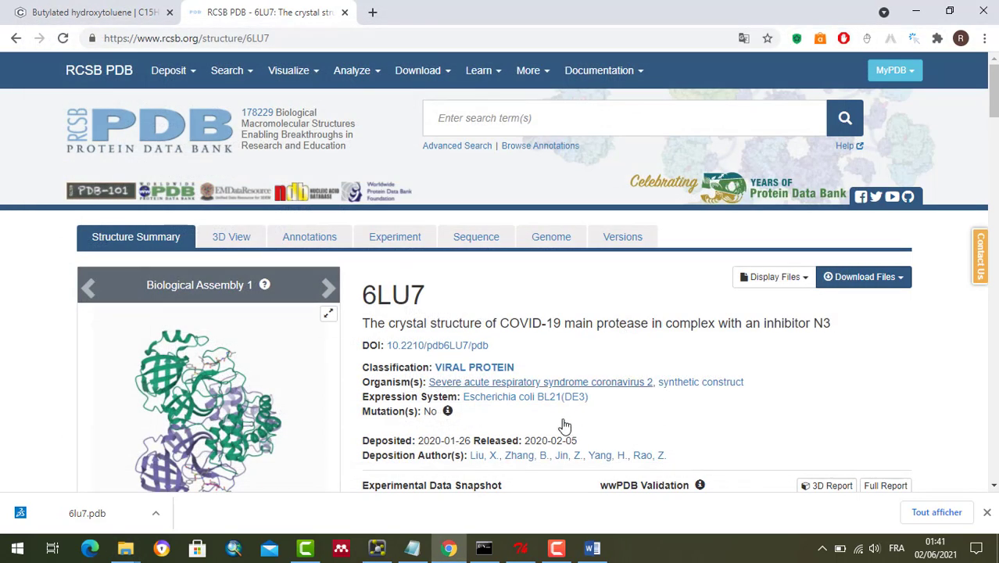
mouse_move(124, 549)
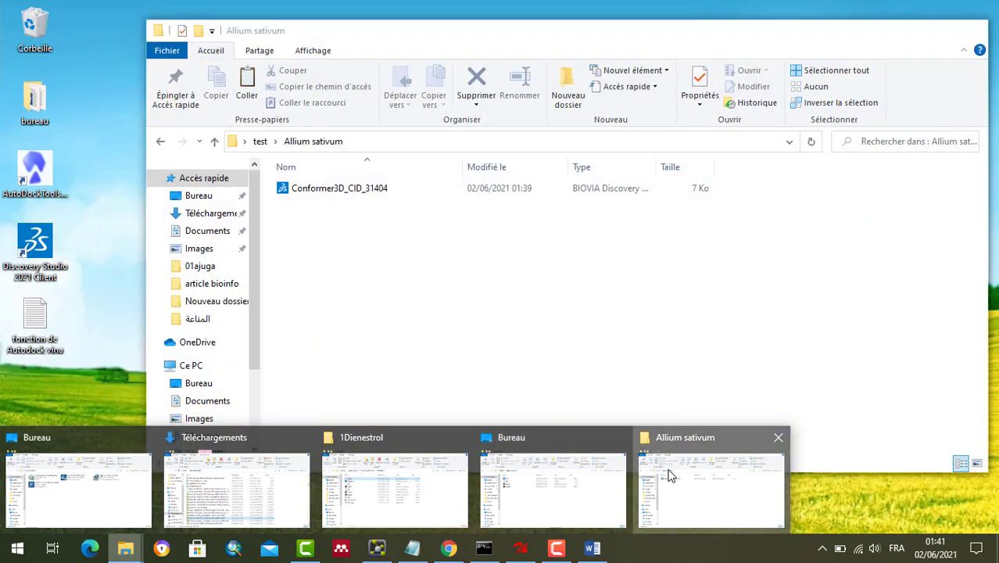
click(668, 475)
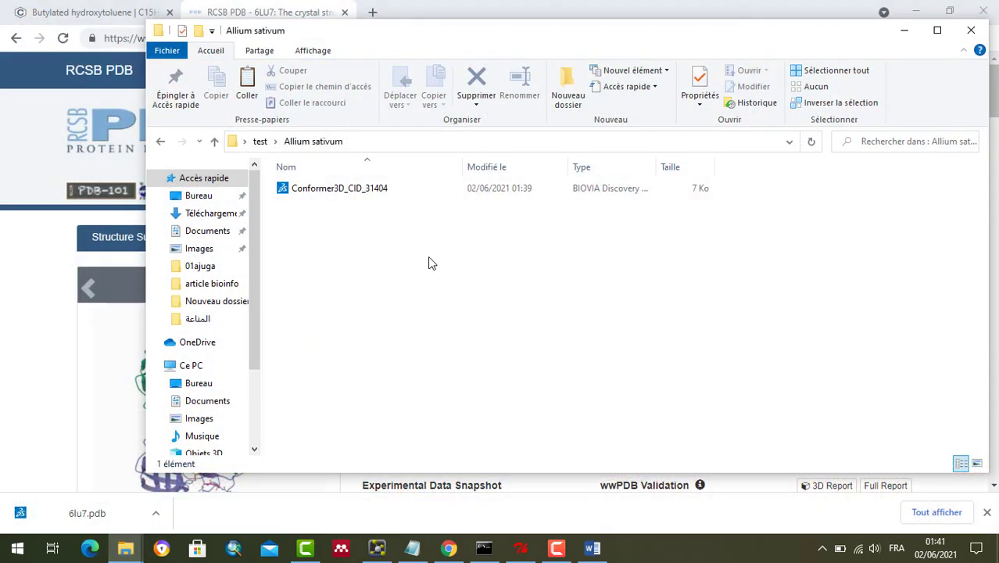
right_click(428, 257)
click(411, 261)
click(351, 193)
ctrl+click(358, 207)
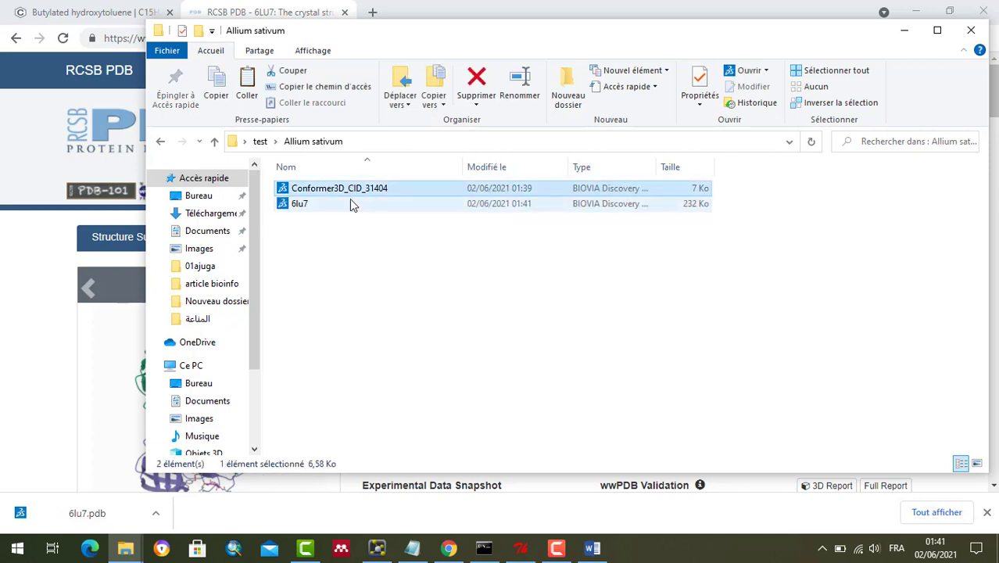
click(349, 203)
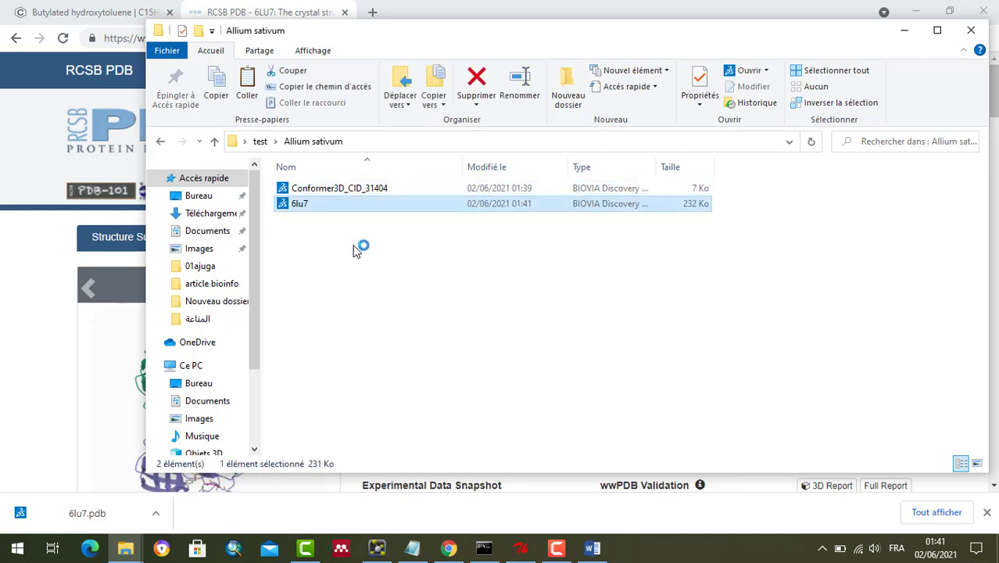
click(353, 251)
double_click(350, 204)
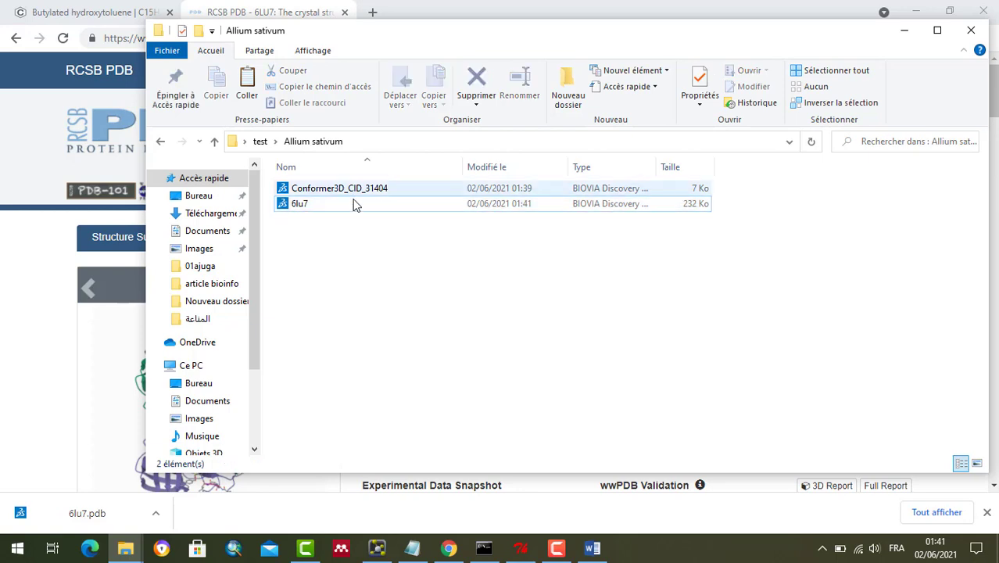
click(315, 268)
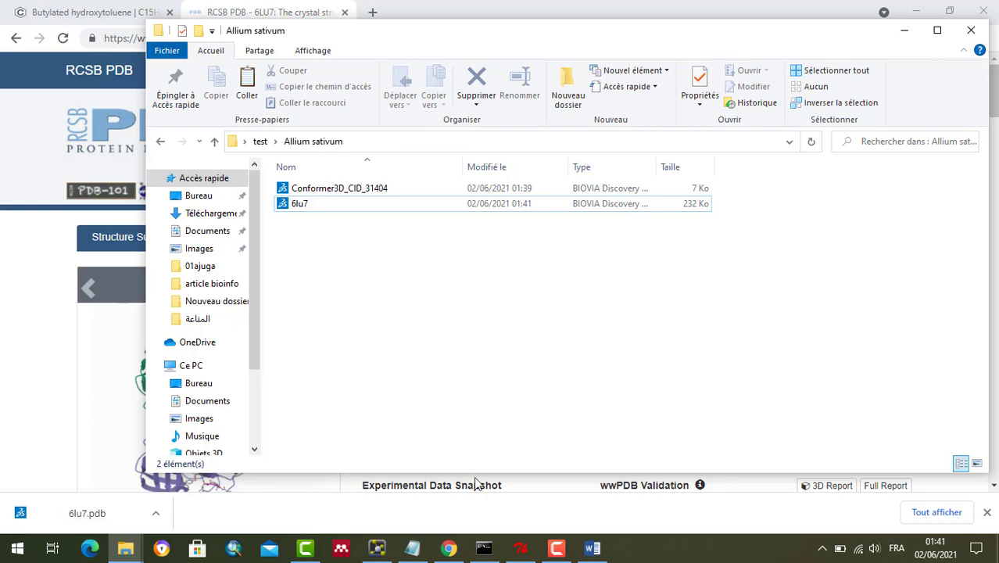
- Switch to AutoDockTools and delete all loaded molecules from the workspace
click(521, 548)
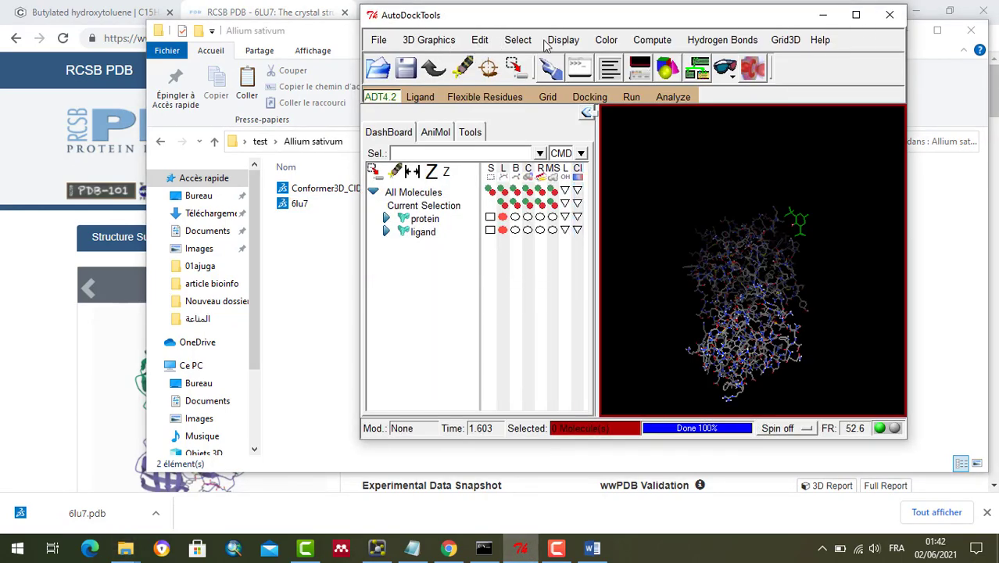
click(482, 43)
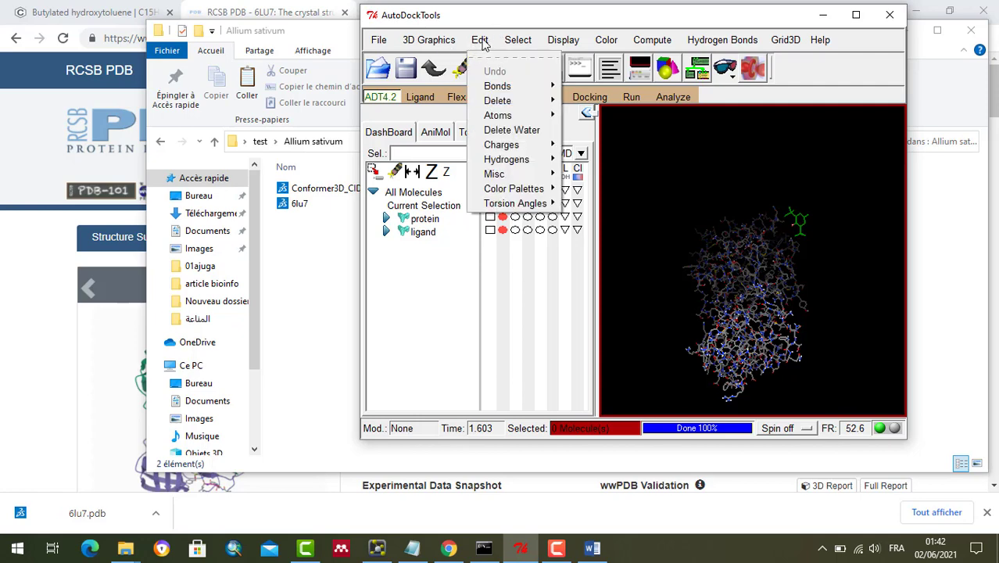
mouse_move(517, 100)
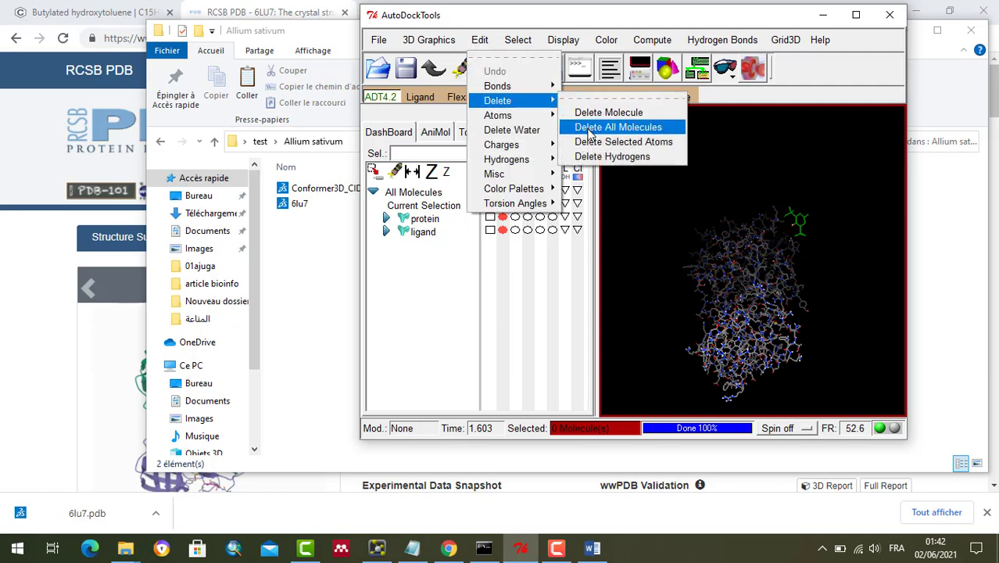
click(590, 129)
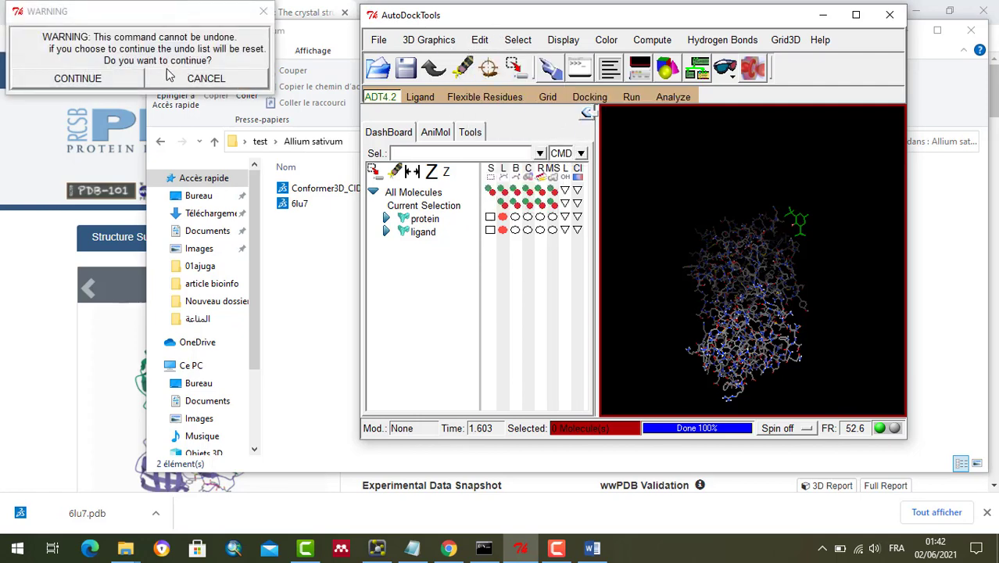
click(139, 79)
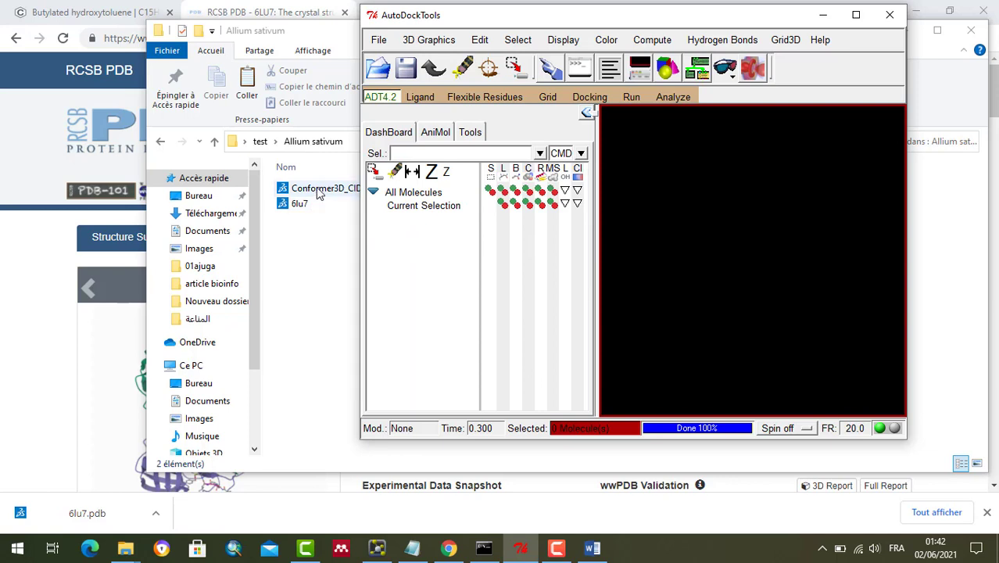
- Load the 6lu7 file from the Allium sativum folder into the AutoDockTools viewer
click(308, 226)
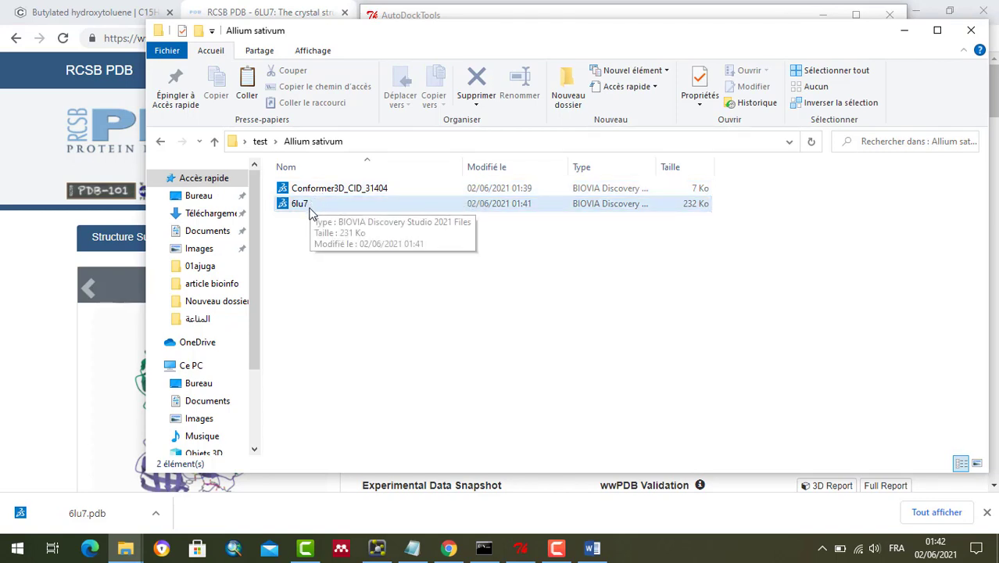
click(311, 208)
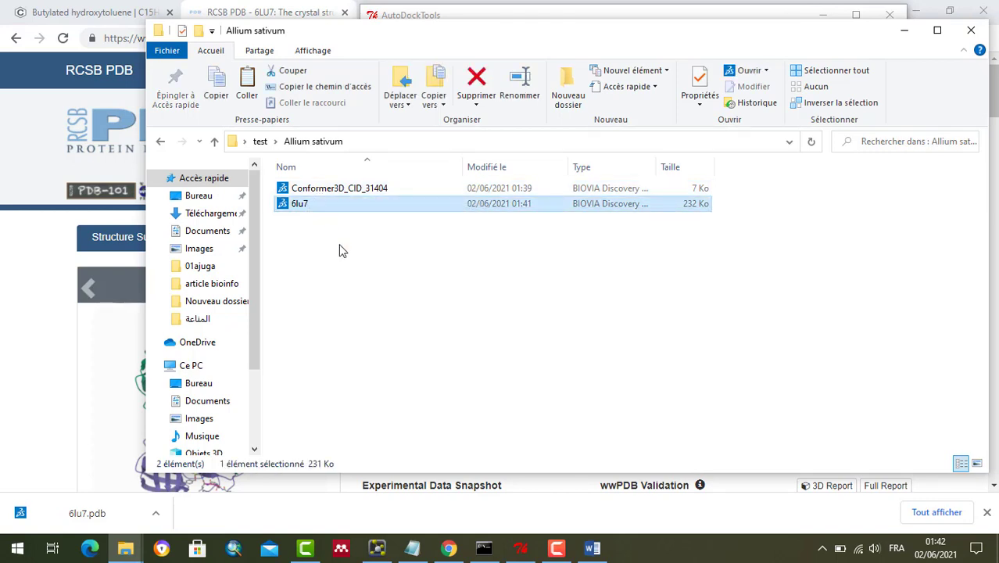
drag(321, 205, 622, 292)
drag(671, 243, 669, 237)
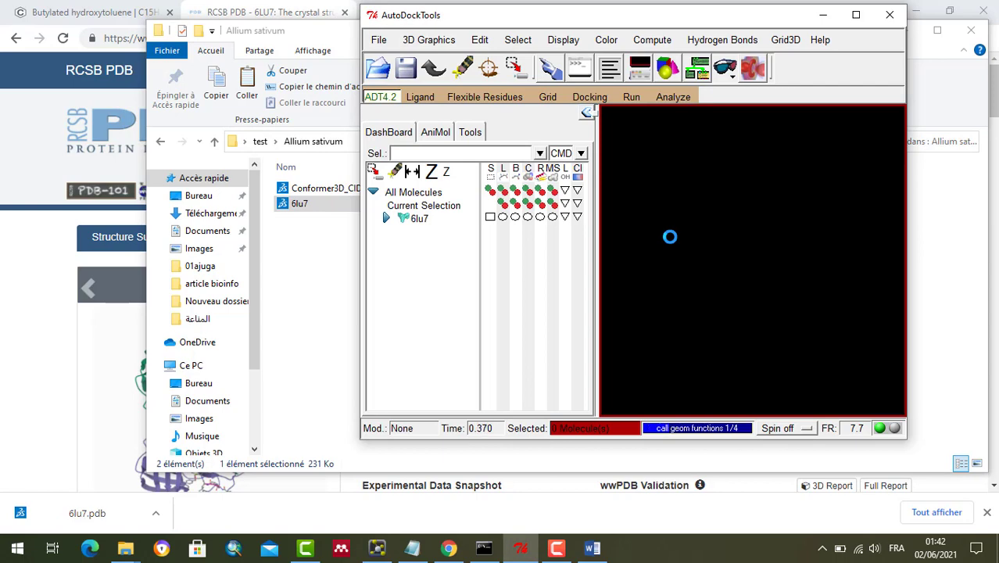
- Delete the water molecules from the 6lu7 protein and add Kollman charges
click(479, 41)
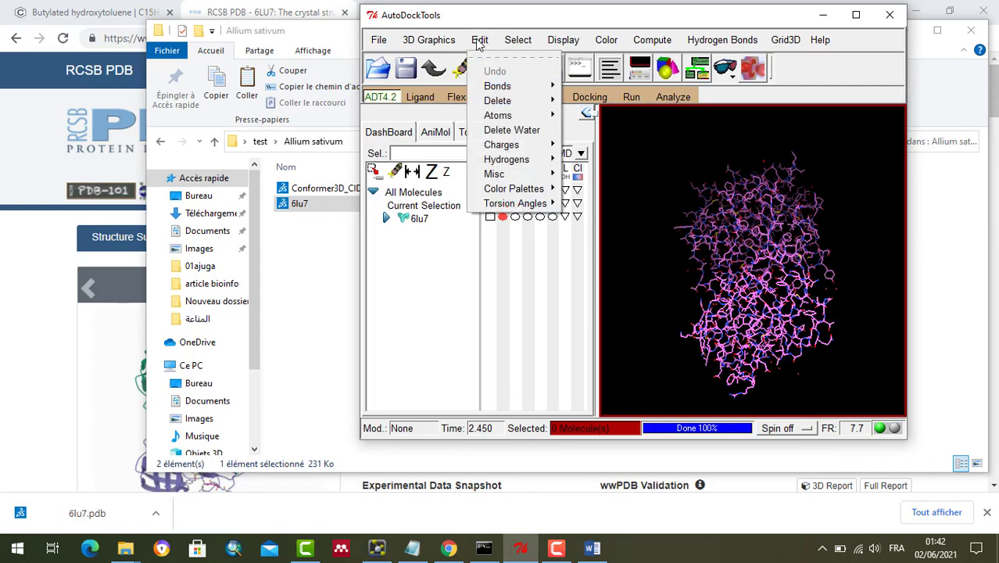
click(502, 133)
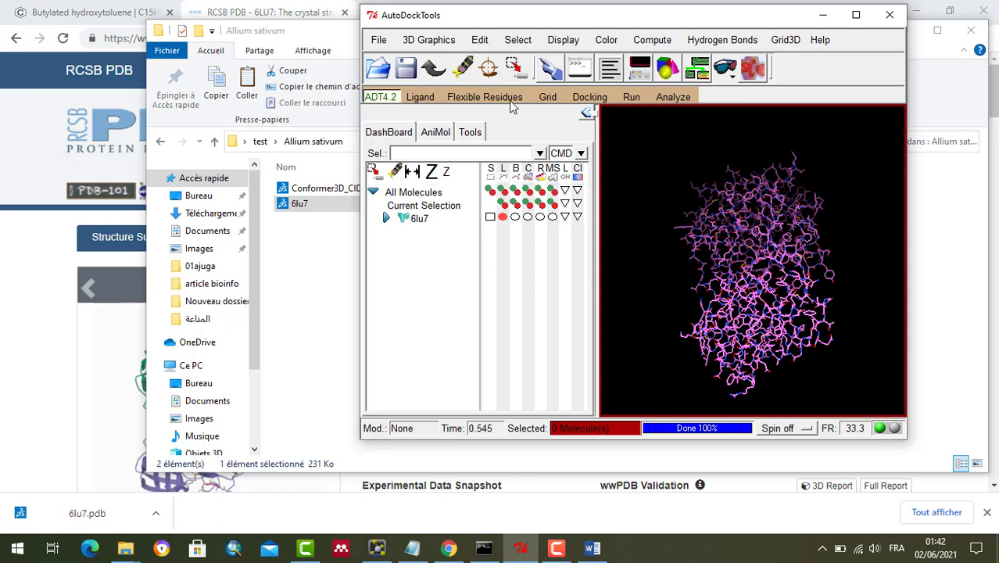
click(480, 42)
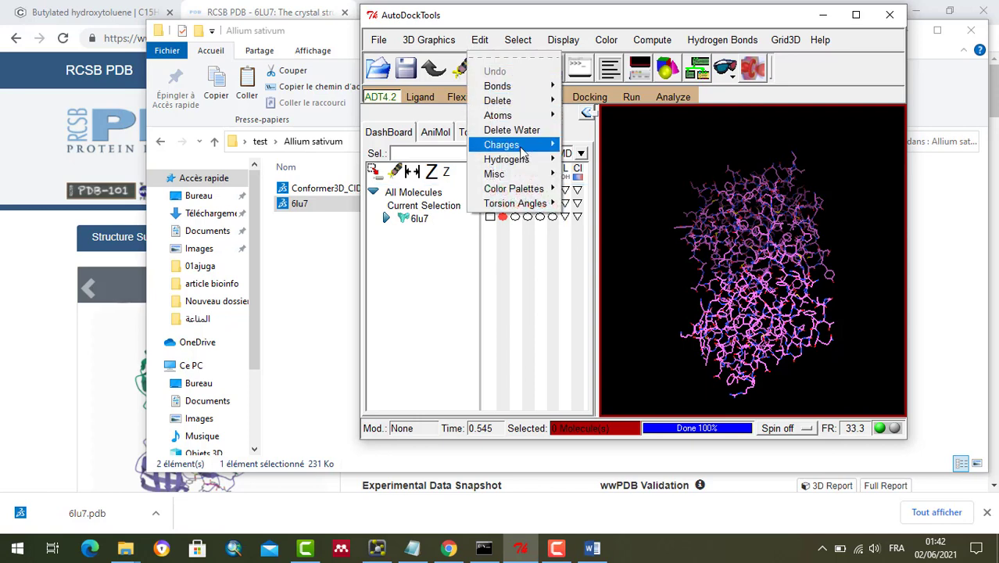
mouse_move(522, 151)
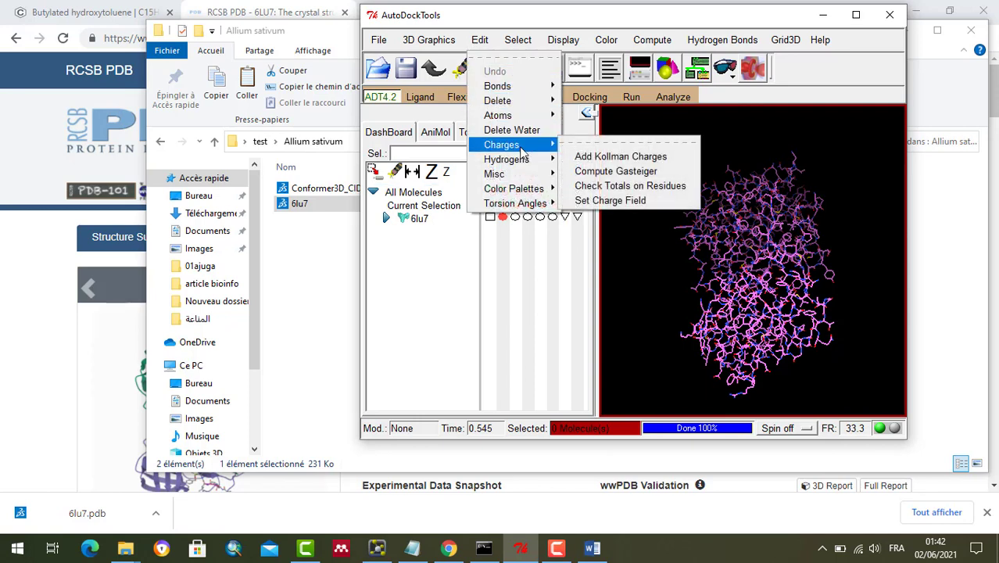
click(579, 157)
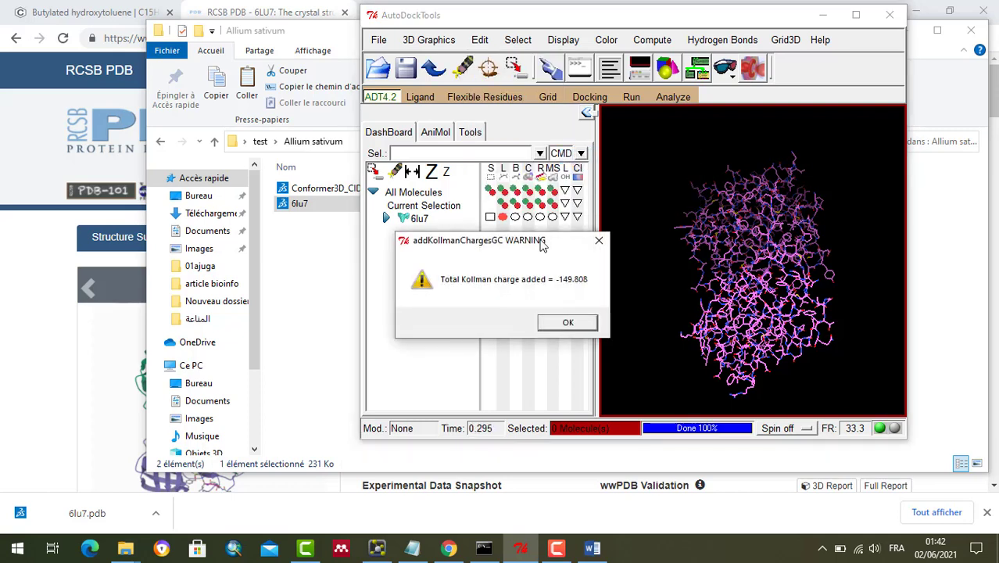
click(558, 322)
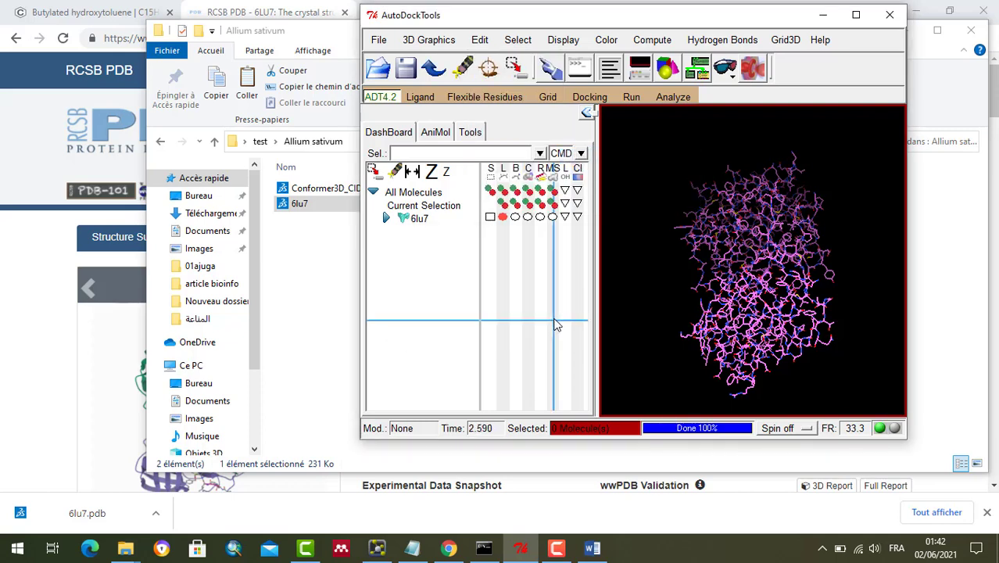
- Add hydrogens to the 6lu7 protein using the noBondOrder method, with atoms renumbered to include the new hydrogens
click(484, 42)
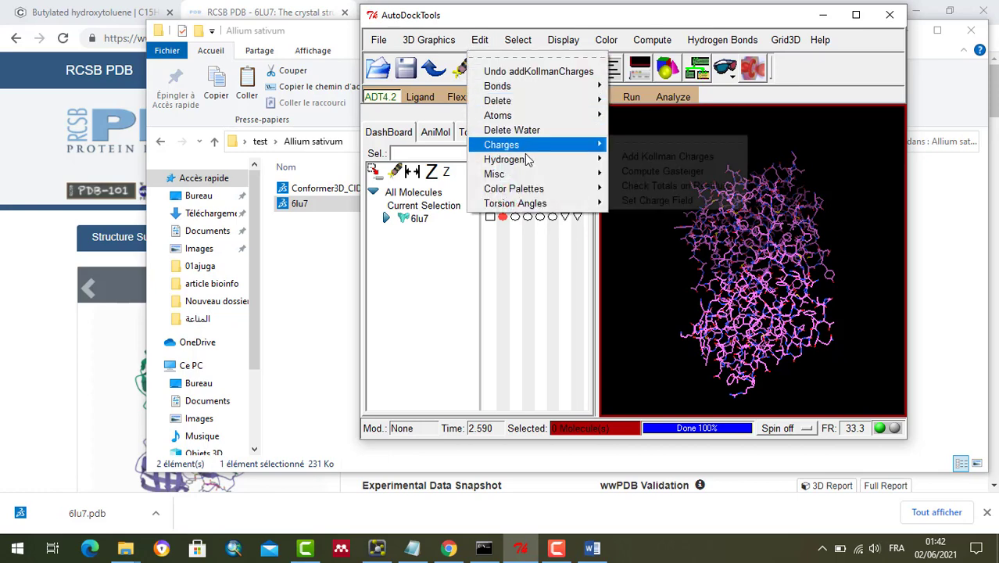
mouse_move(600, 162)
click(629, 171)
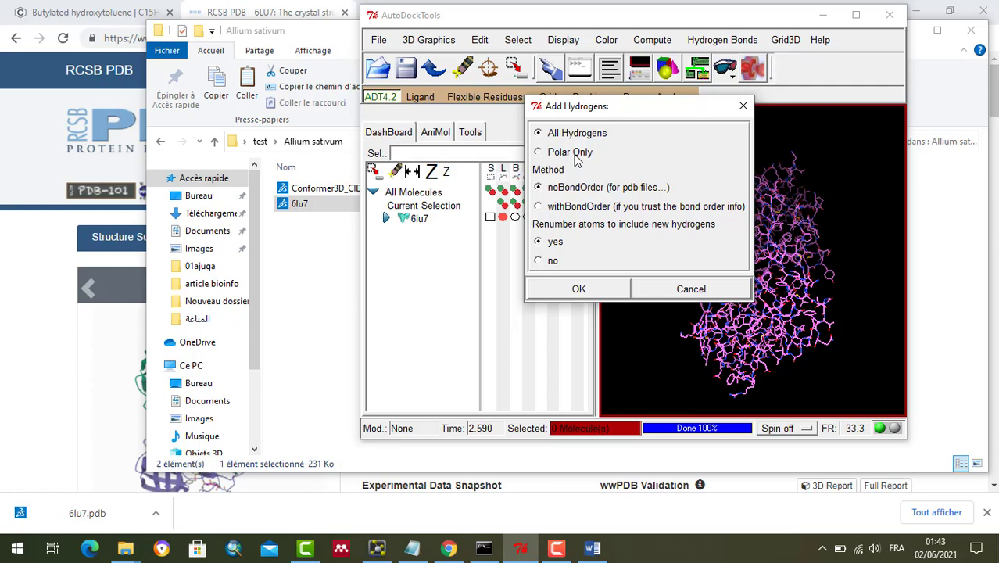
click(578, 288)
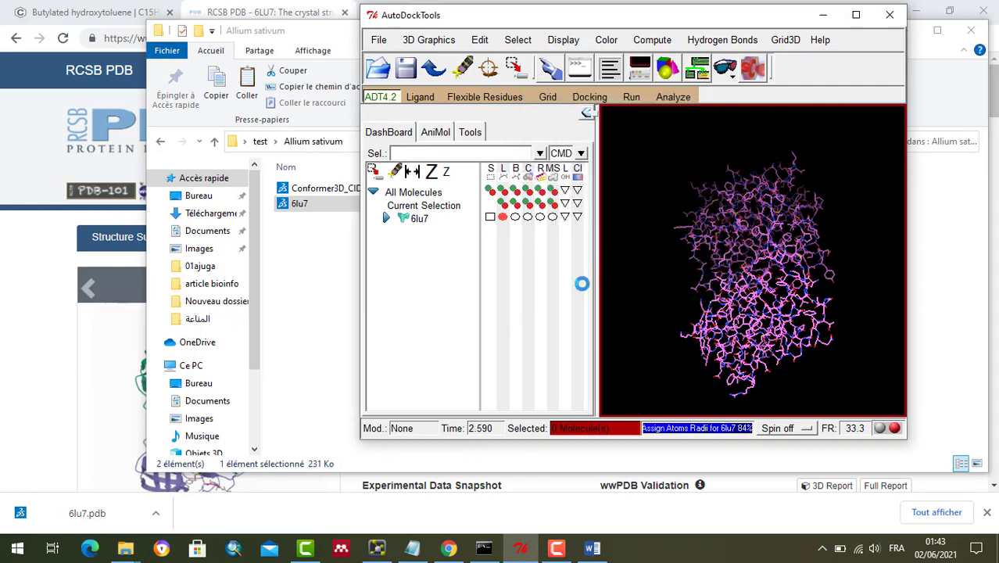
- Choose 6lu7 as the grid macromolecule and accept the initialization notice
click(547, 96)
mouse_move(609, 143)
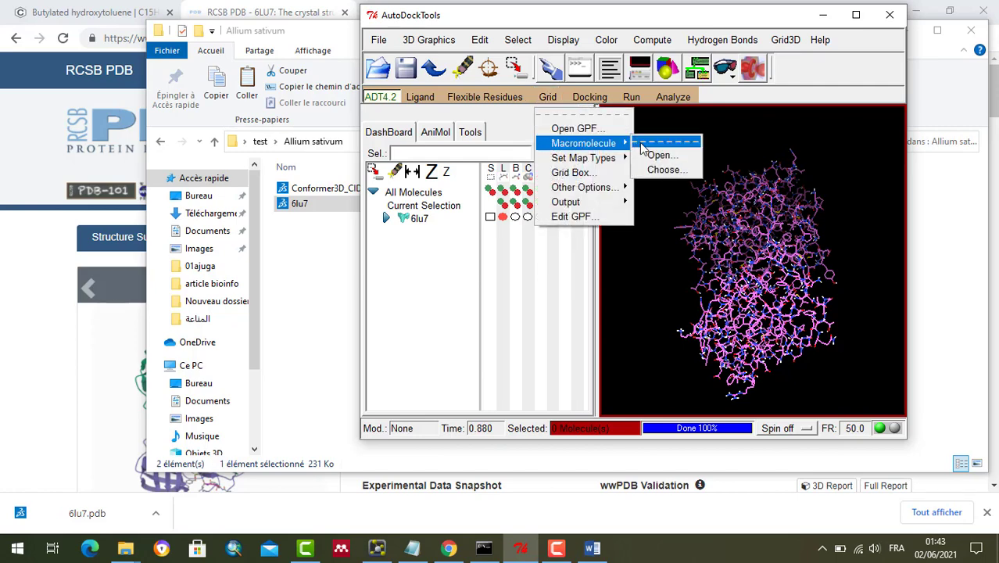
click(660, 170)
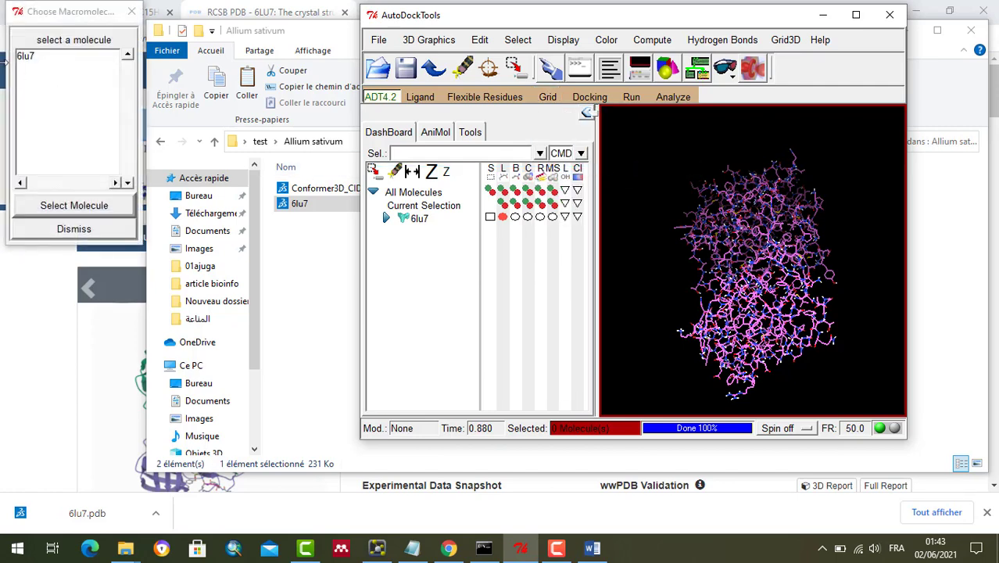
click(31, 62)
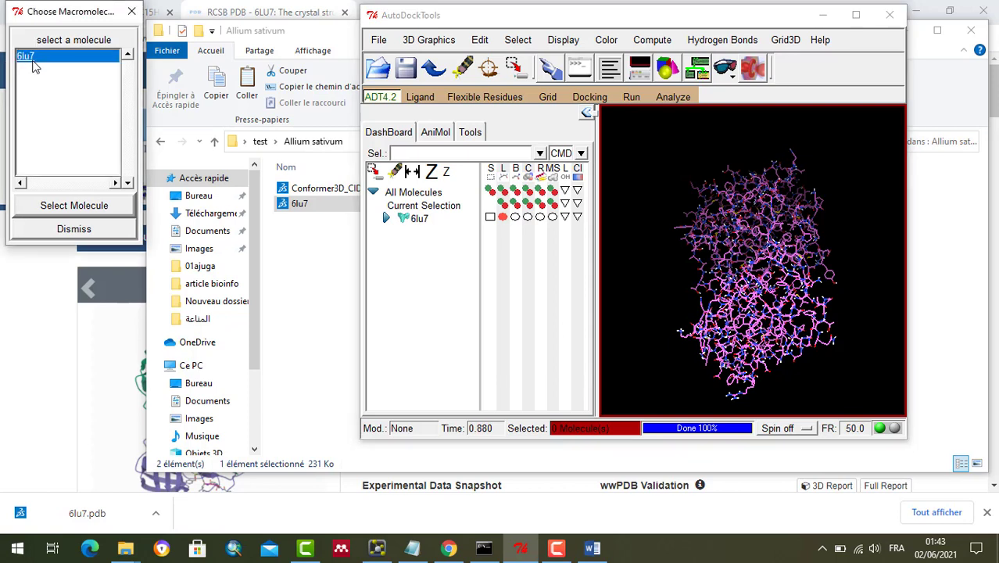
click(74, 206)
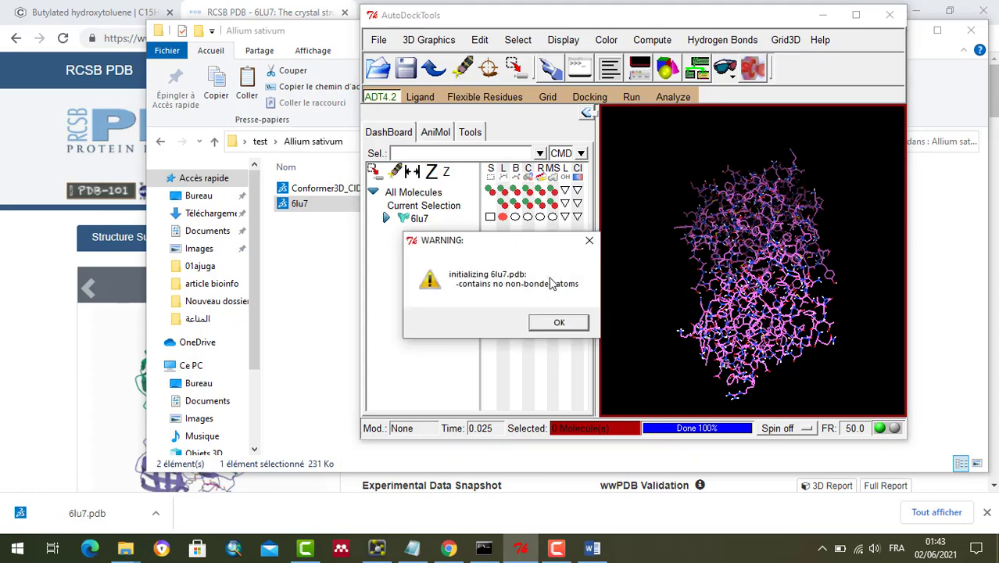
click(557, 321)
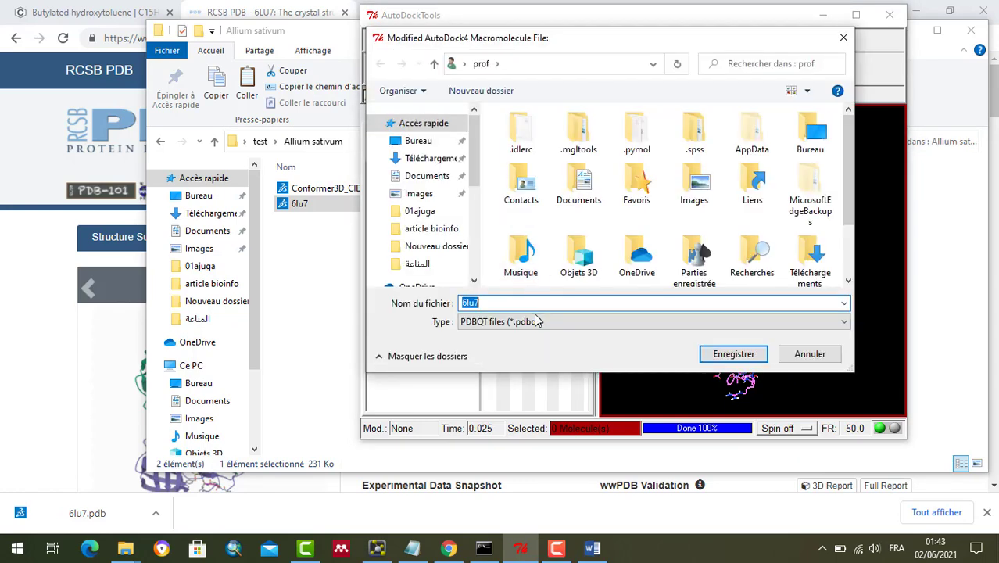
- Save the macromolecule as protein.pdbqt in the Allium sativum folder inside the test folder on the desktop
text(protein.pdbqt)
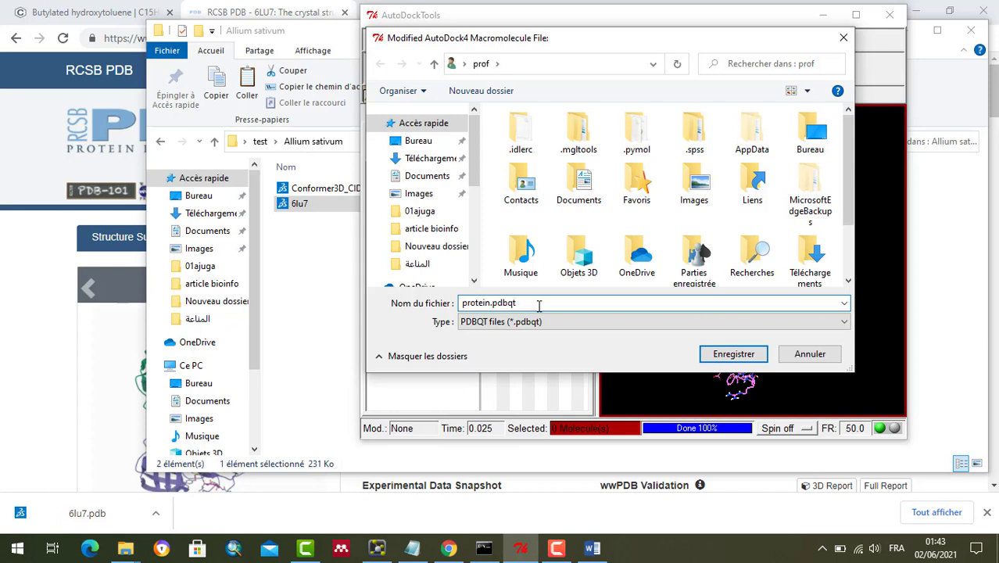
click(416, 140)
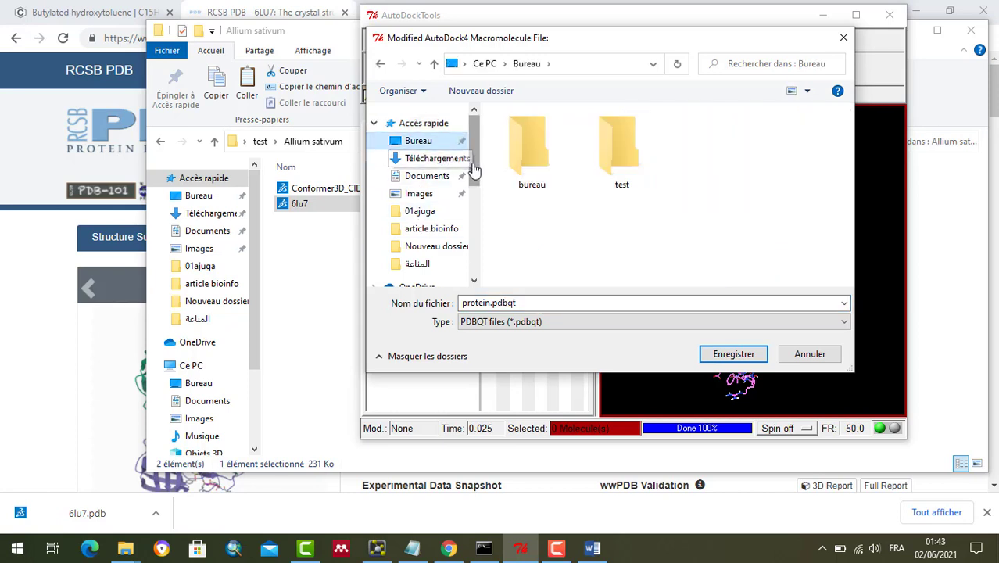
double_click(611, 149)
click(550, 135)
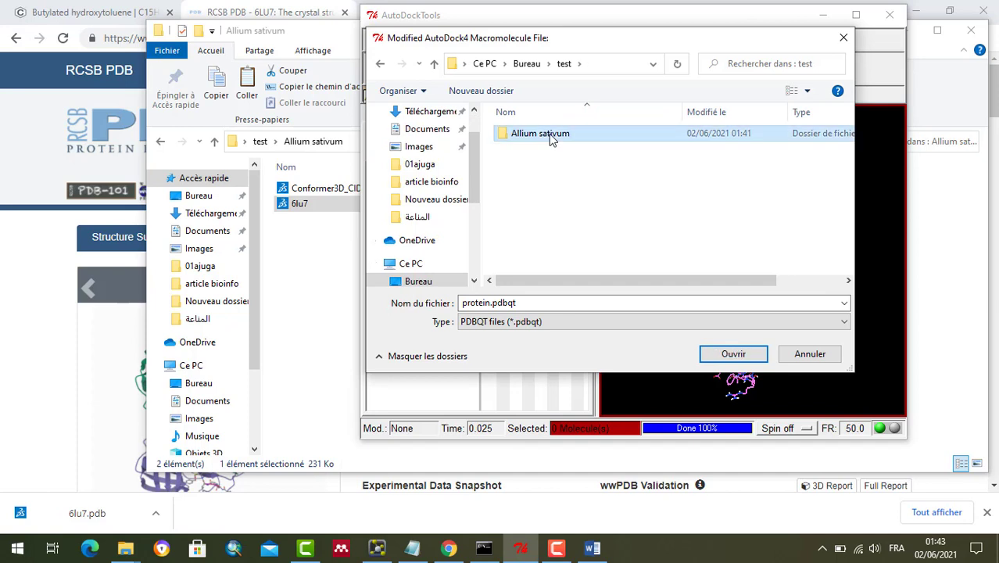
key(Return)
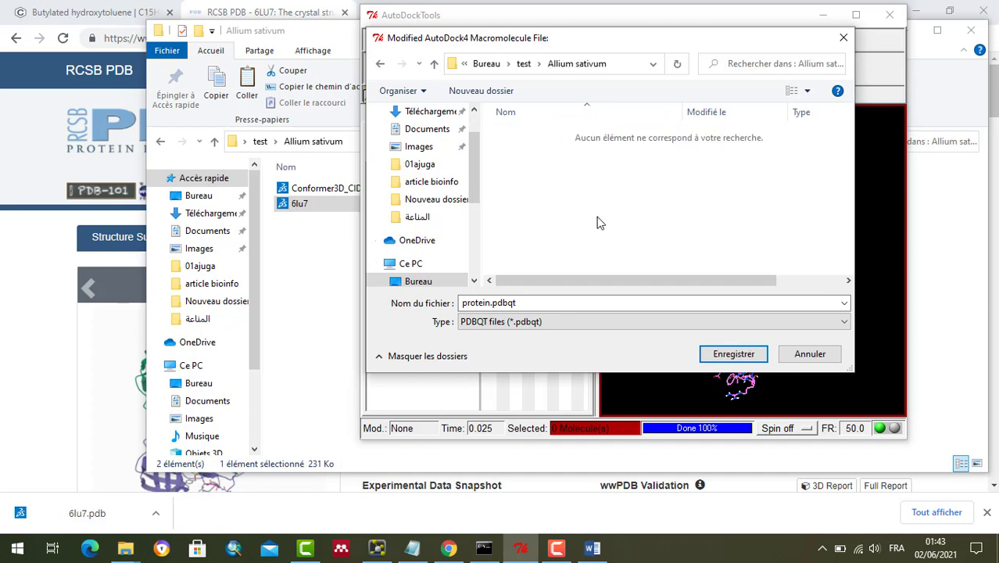
click(717, 355)
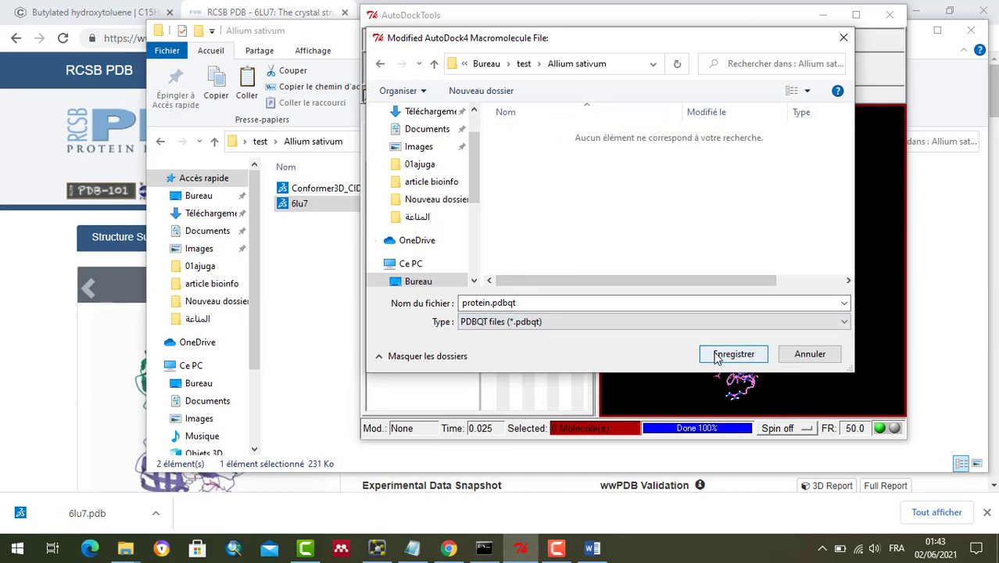
click(716, 356)
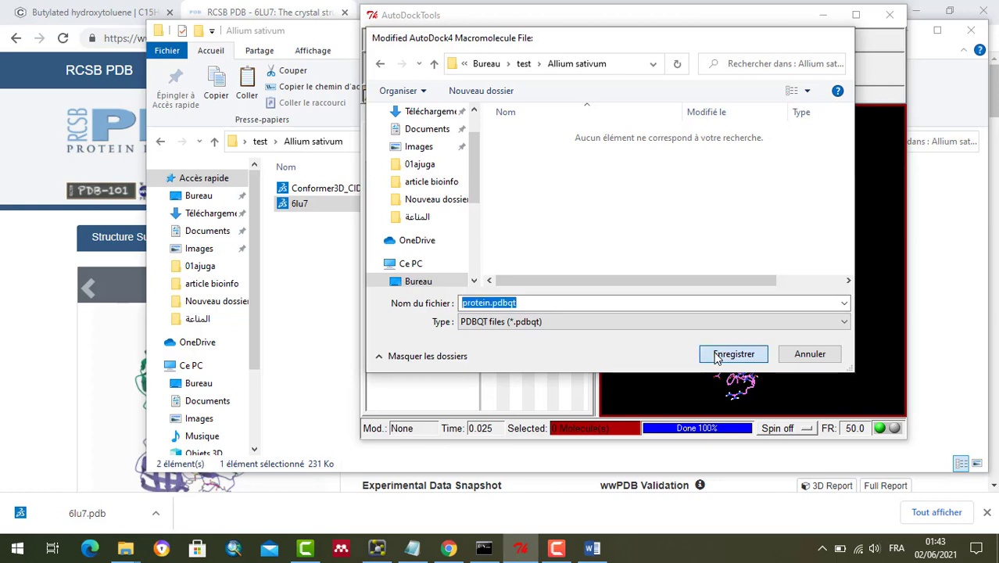
- Check the files in the Allium sativum folder, then return to AutoDockTools and delete all loaded molecules
click(311, 227)
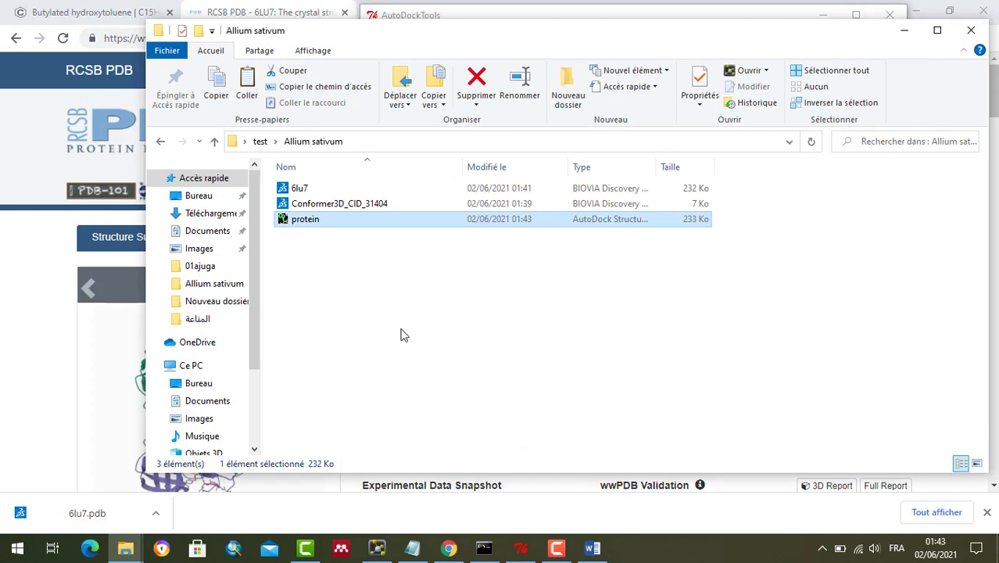
click(332, 206)
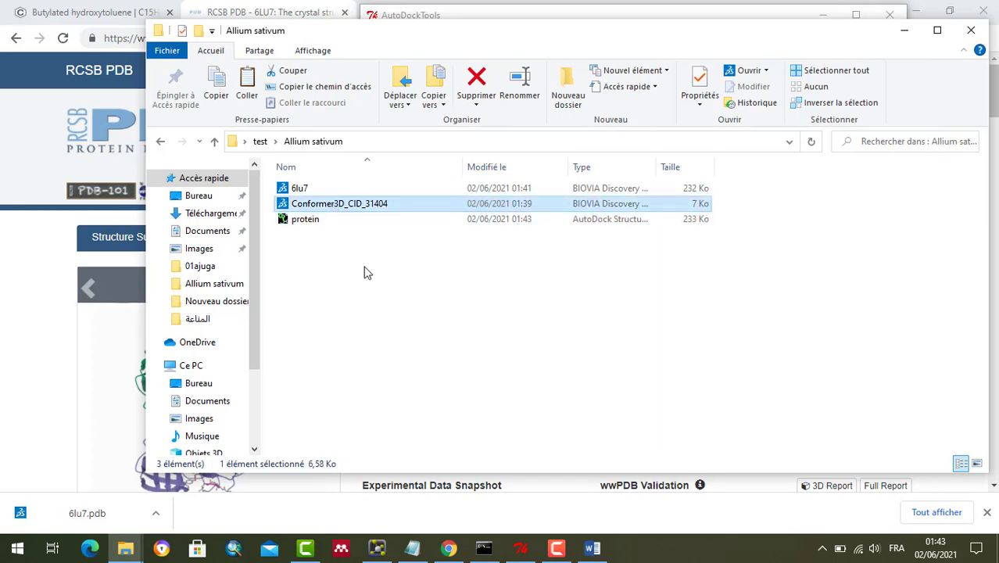
click(327, 205)
click(521, 550)
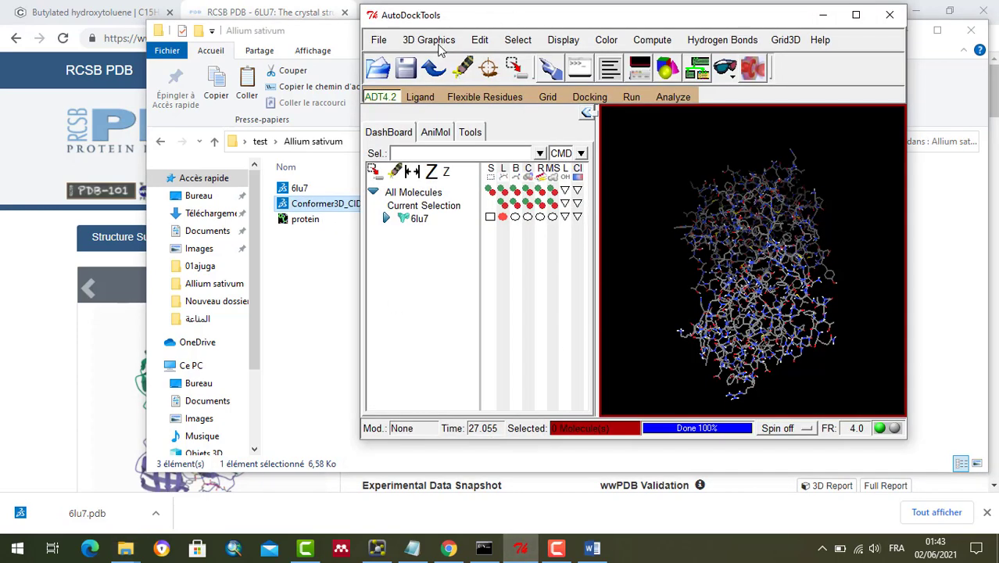
click(478, 40)
mouse_move(539, 115)
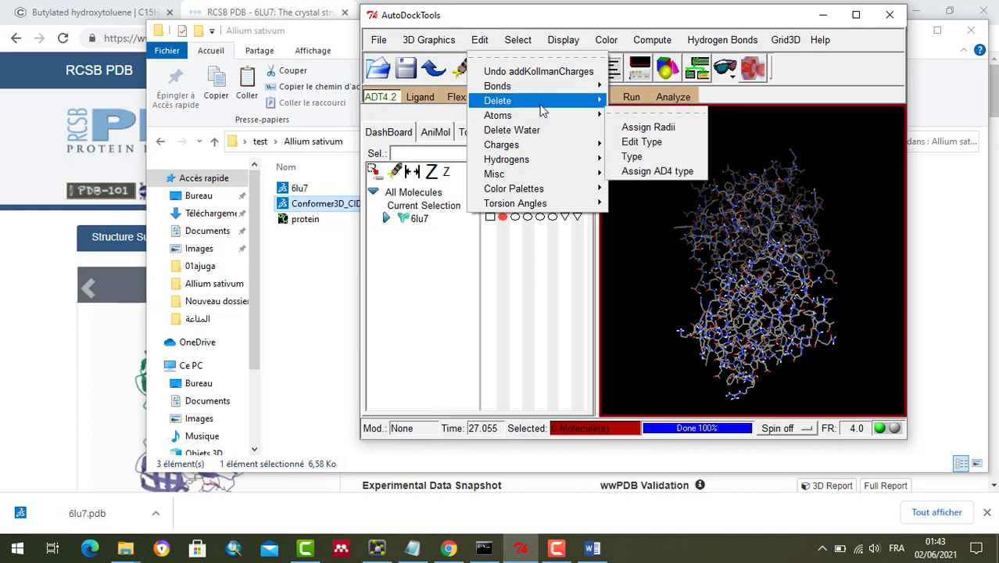
click(649, 127)
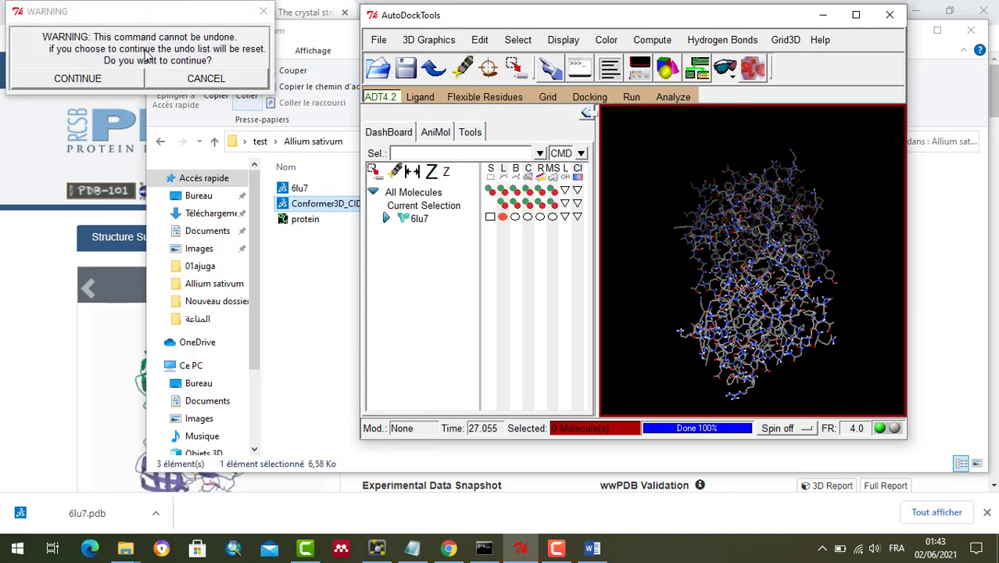
click(125, 79)
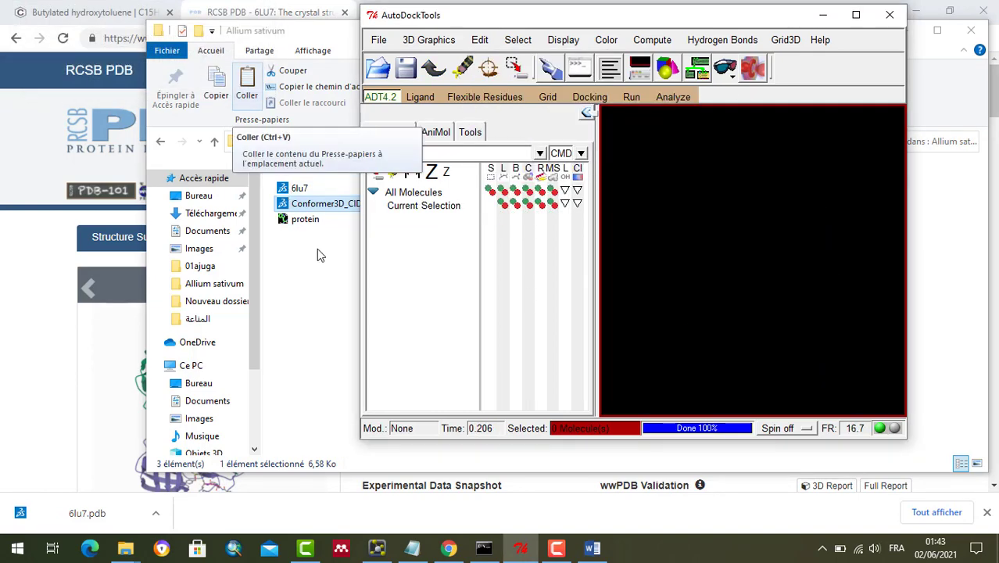
- Try to load the Conformer3D_CID_31404 file from the Allium sativum folder into the AutoDockTools viewer
click(315, 205)
drag(315, 204, 699, 250)
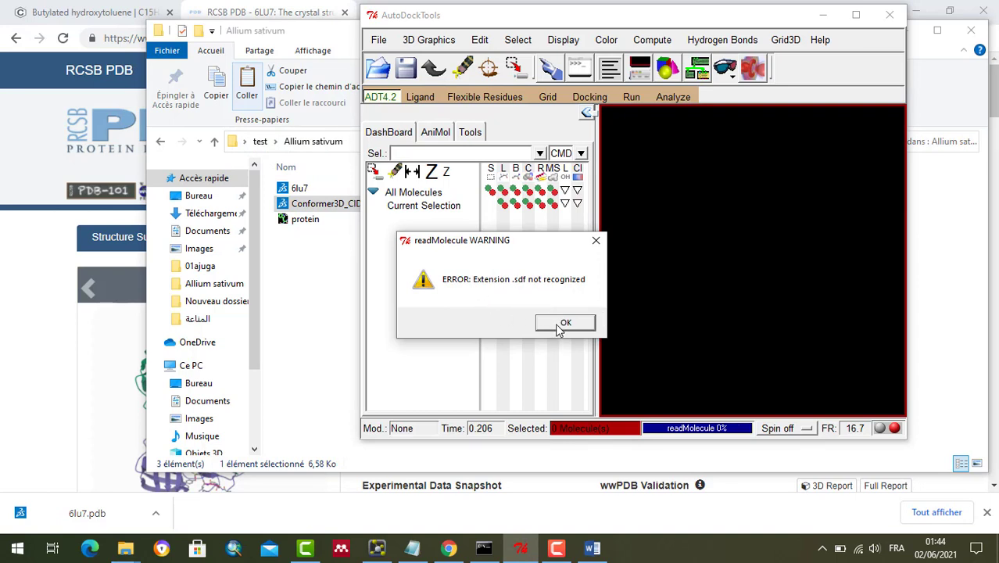
click(561, 323)
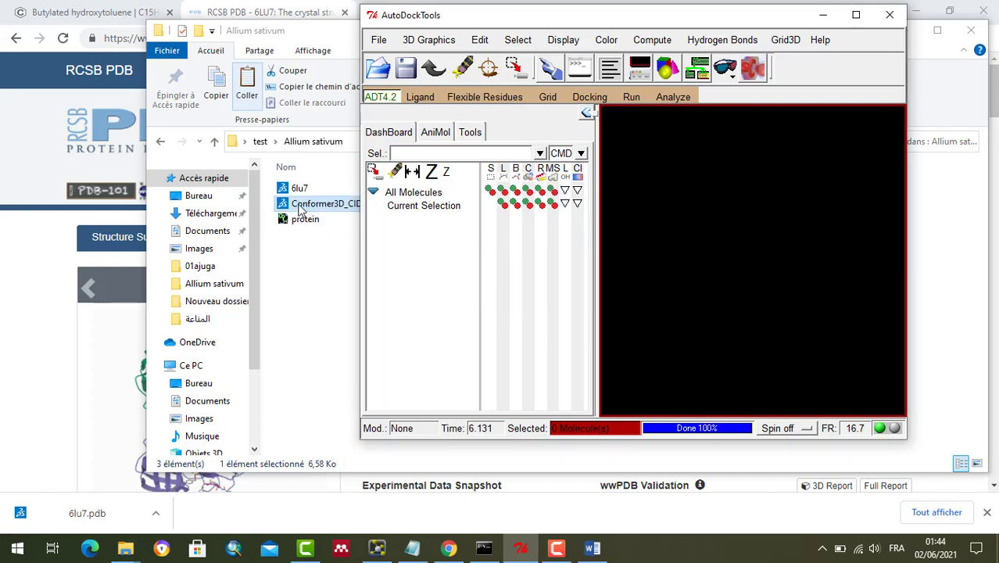
- Switch to PyMOL and reinitialize the session to clear the loaded molecule
click(21, 555)
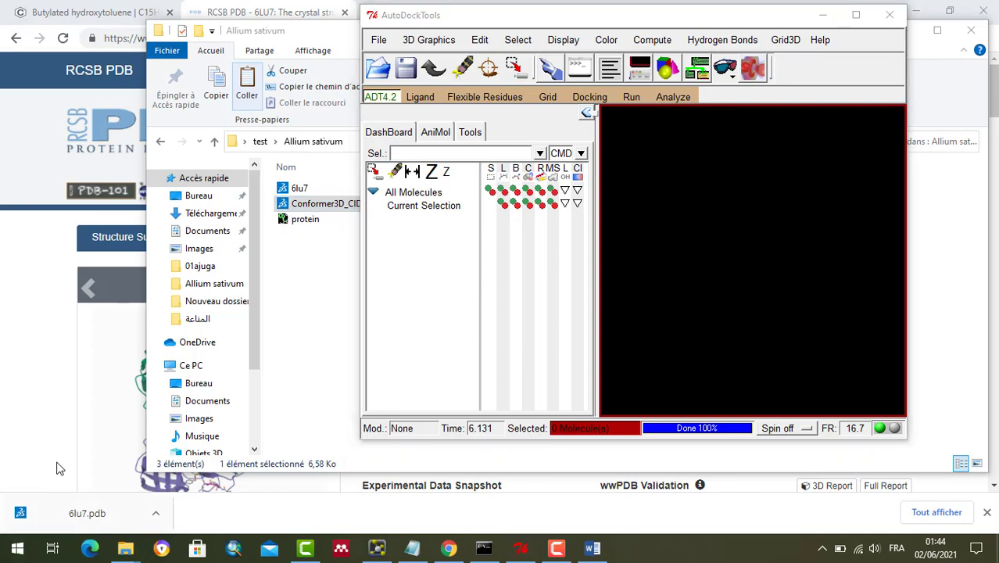
click(19, 550)
click(18, 550)
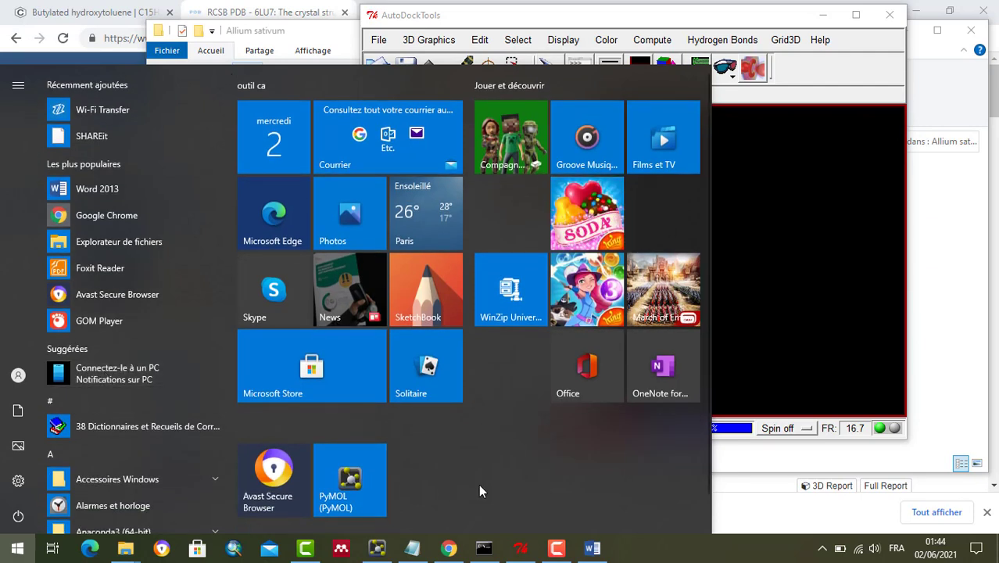
click(378, 547)
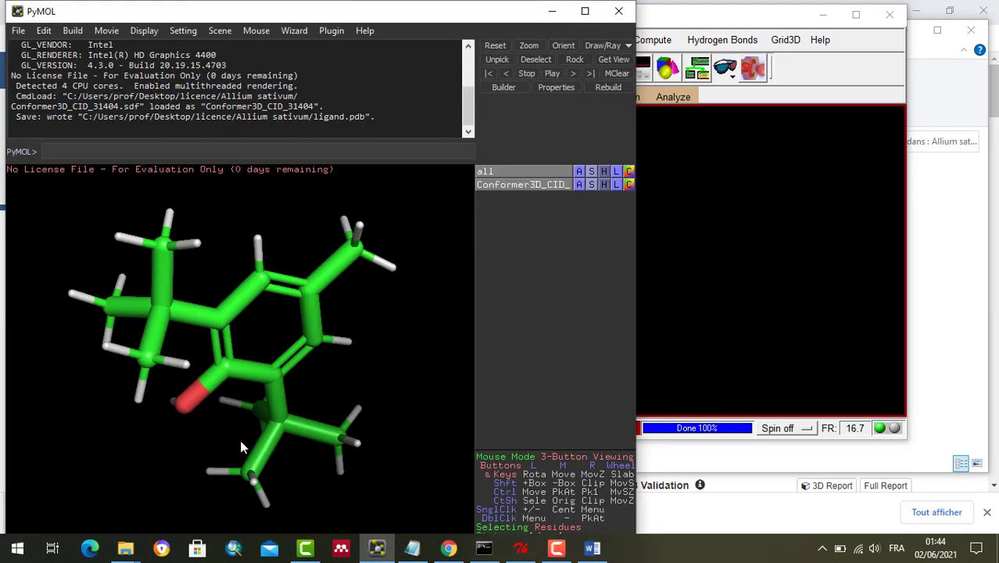
click(18, 31)
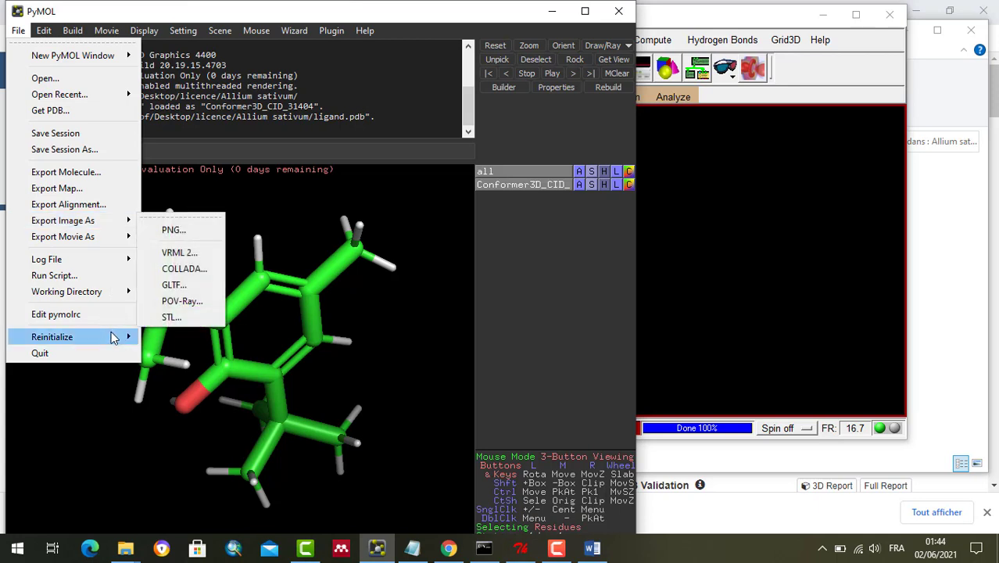
mouse_move(112, 339)
click(151, 346)
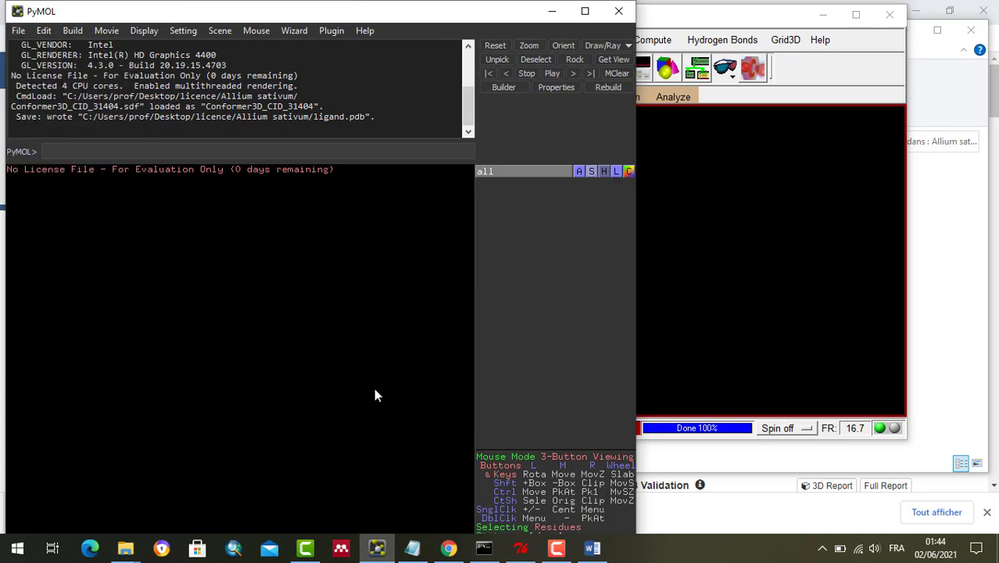
- Load the Conformer3D_CID_31404 file from the Allium sativum folder into PyMOL and rotate the molecule to inspect it
click(909, 253)
click(359, 280)
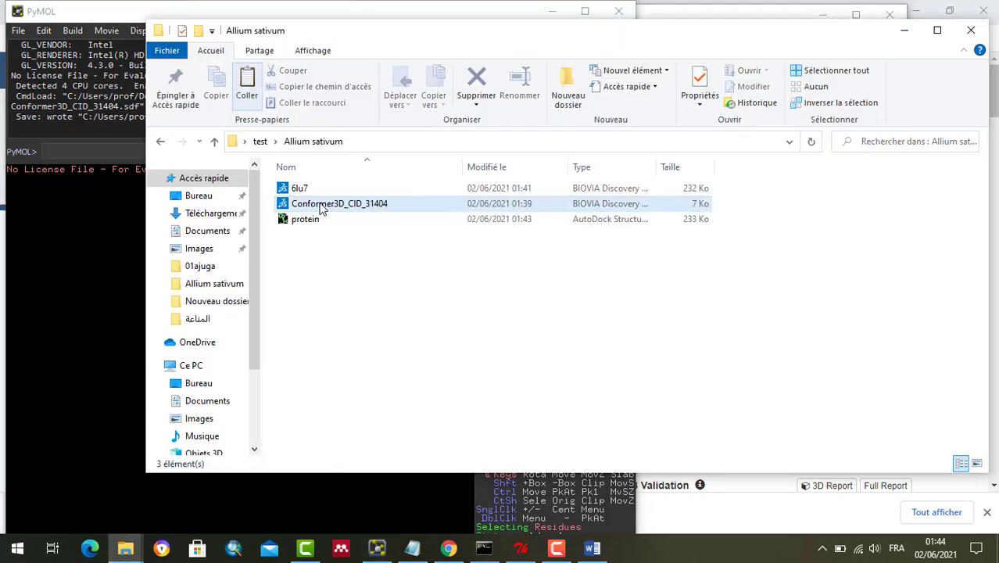
drag(320, 207, 83, 264)
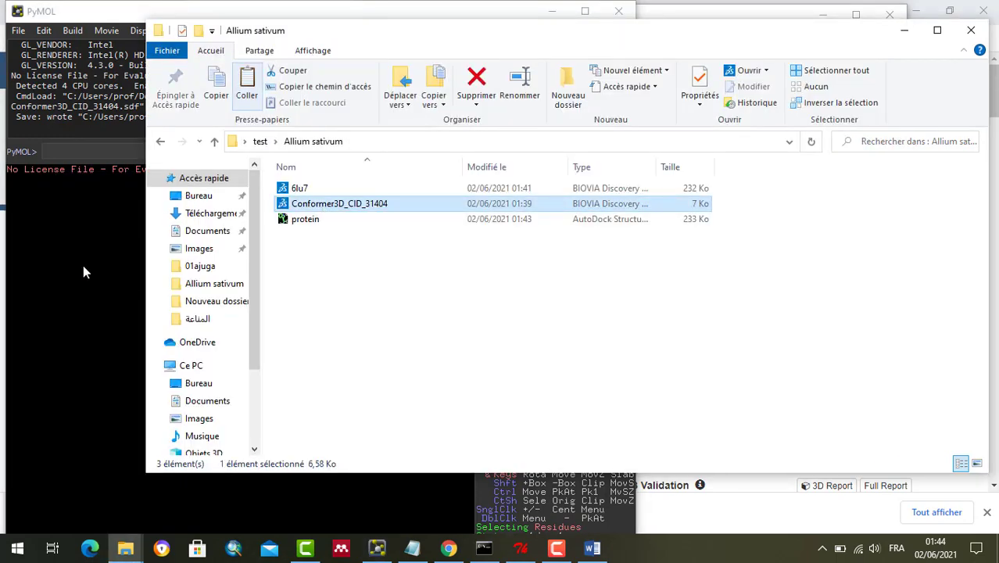
click(83, 264)
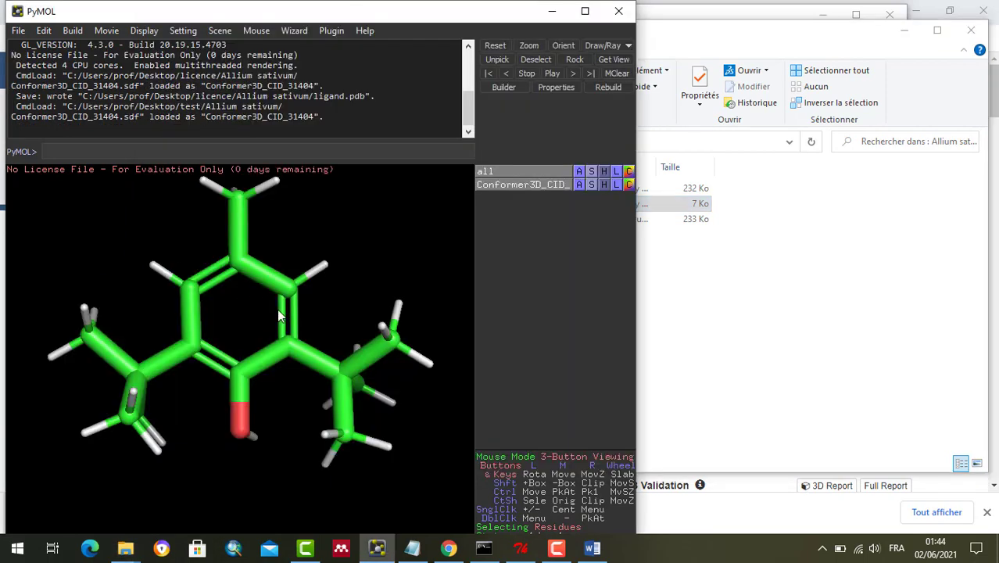
mouse_move(276, 309)
mouse_down()
mouse_move(165, 425)
mouse_move(278, 295)
mouse_up()
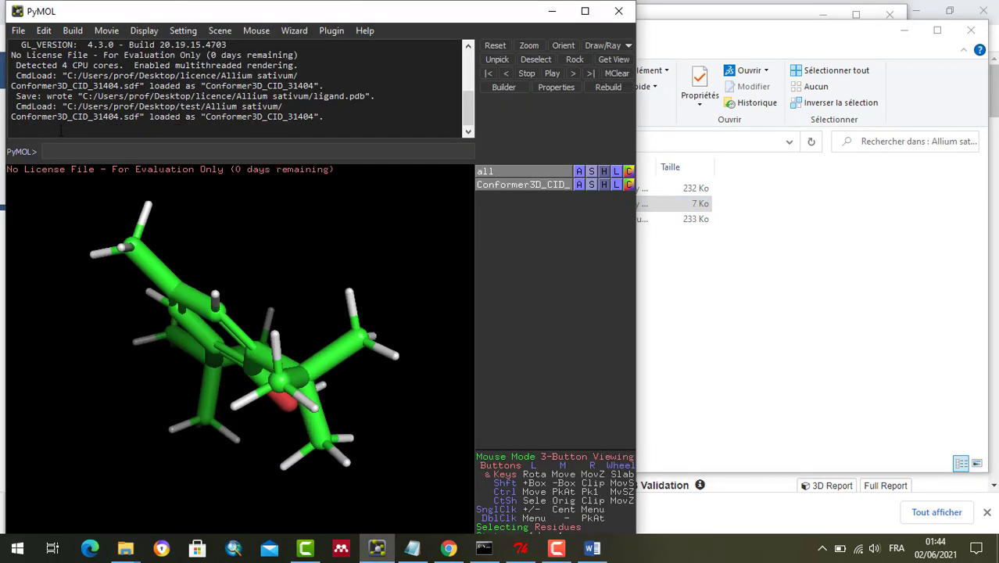
- Start exporting the molecule with the selection set to Conformer3D_CID_31404
click(18, 31)
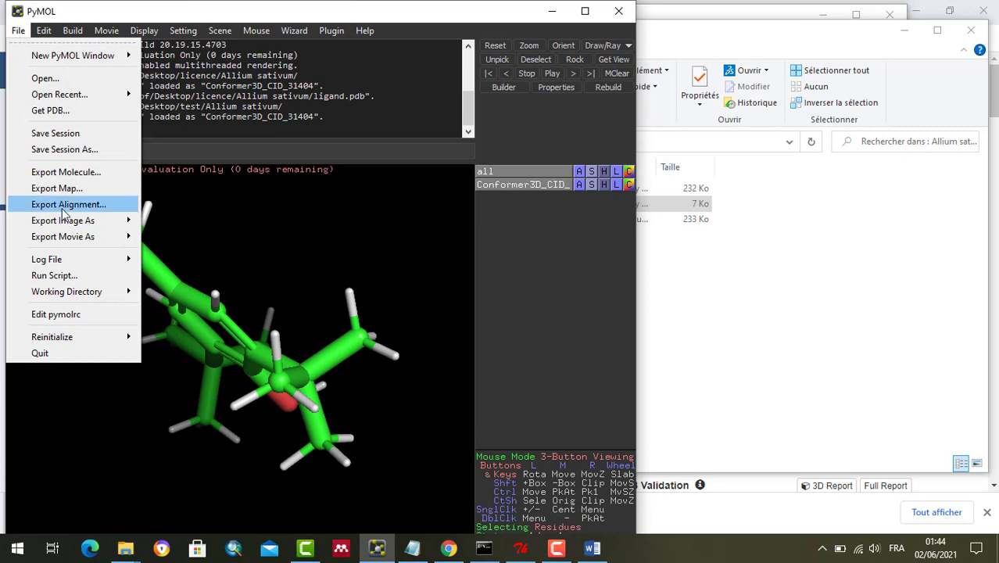
click(75, 184)
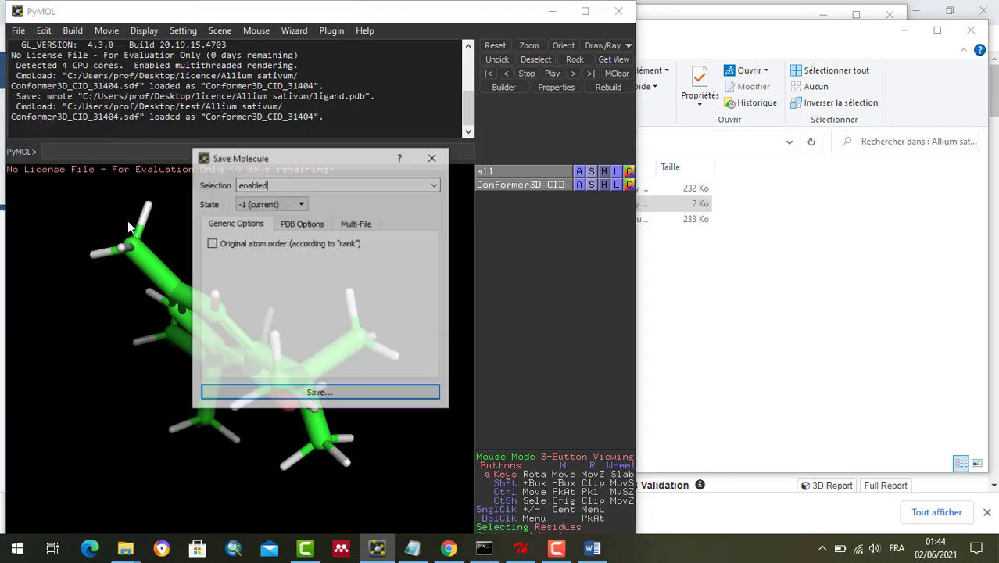
click(436, 185)
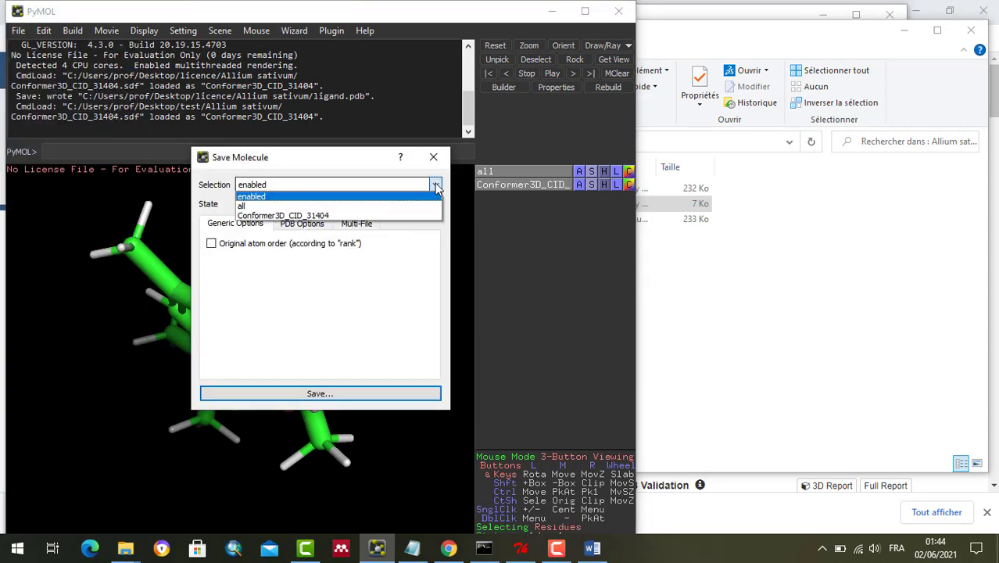
click(405, 216)
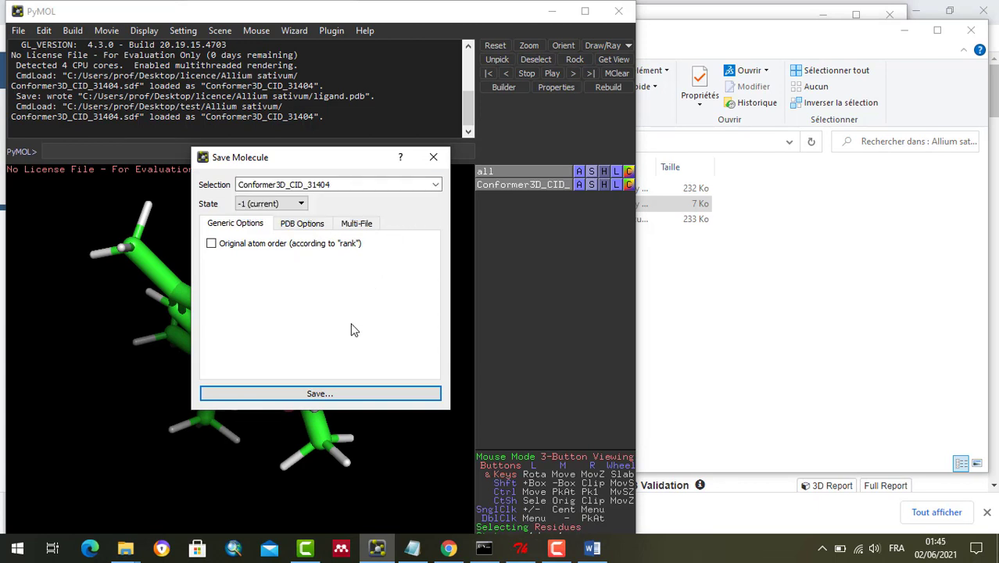
click(335, 395)
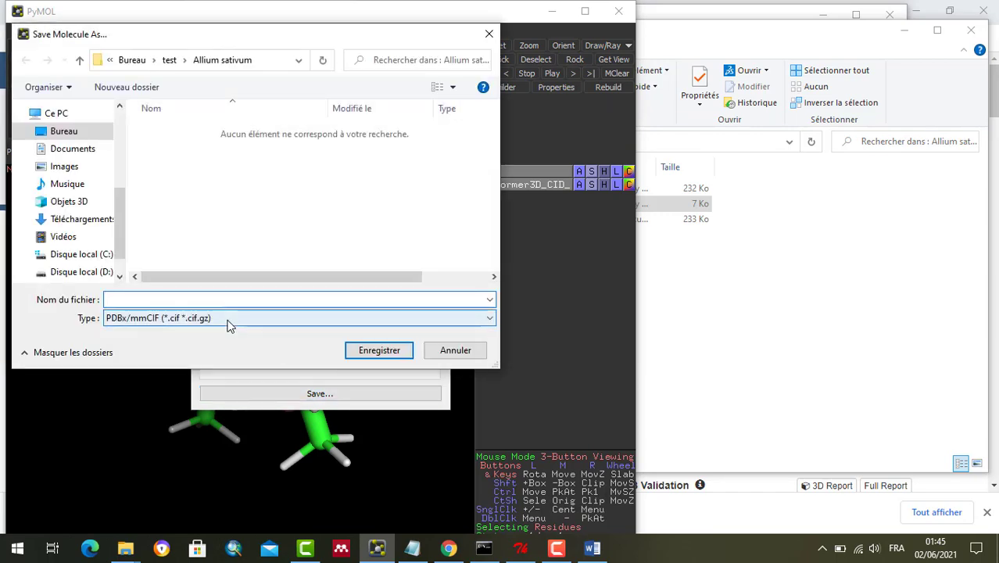
- Save the molecule in PDB format as ligand1 in the Allium sativum folder
click(230, 323)
click(221, 348)
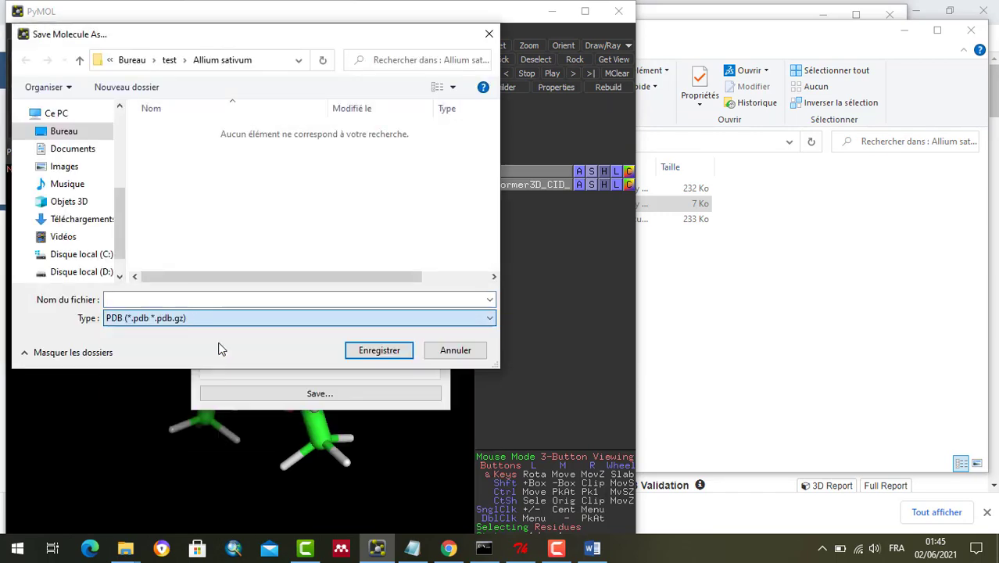
click(248, 296)
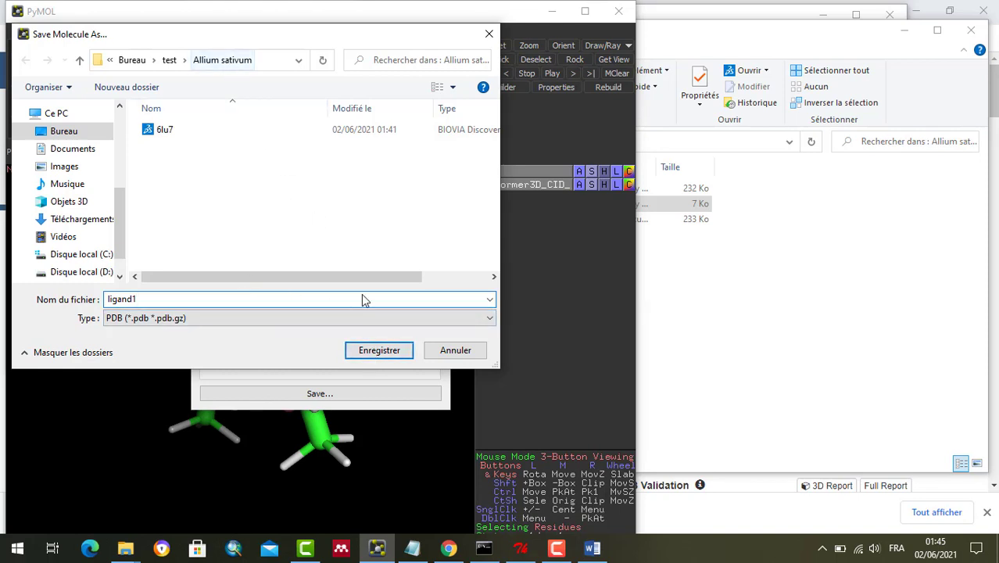
click(365, 354)
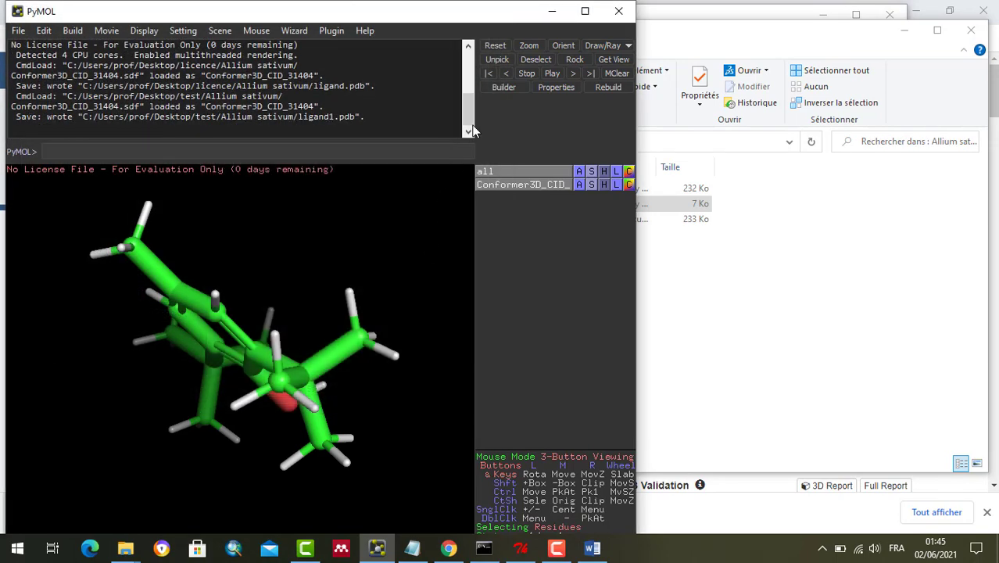
- Switch to AutoDockTools and load the ligand1 file from the Allium sativum folder into the viewer
click(552, 11)
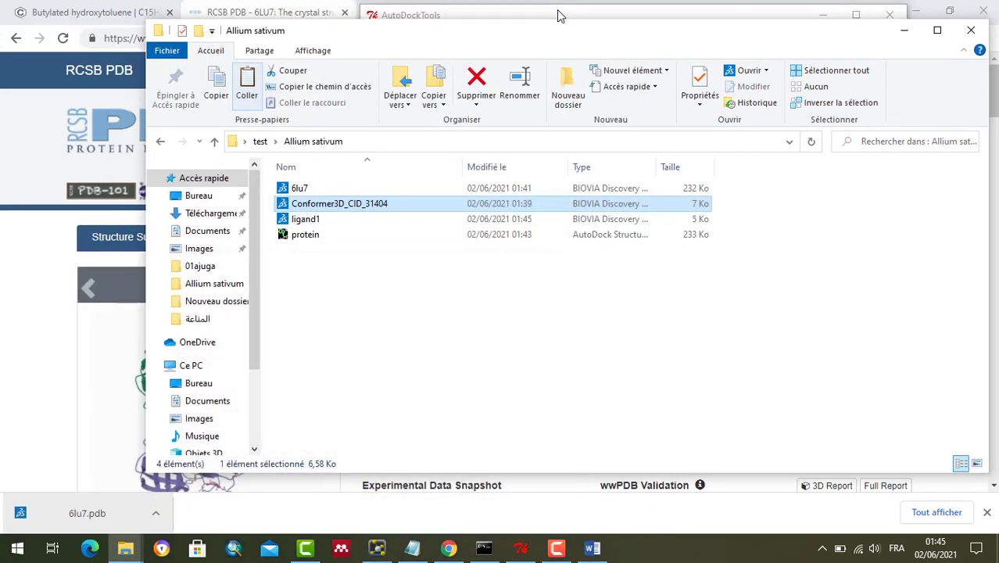
click(318, 222)
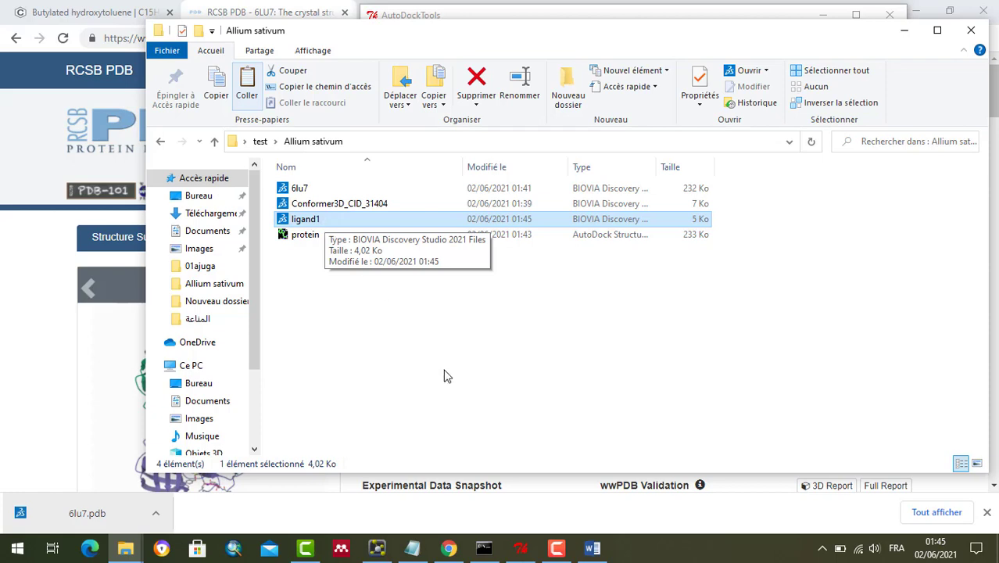
click(519, 545)
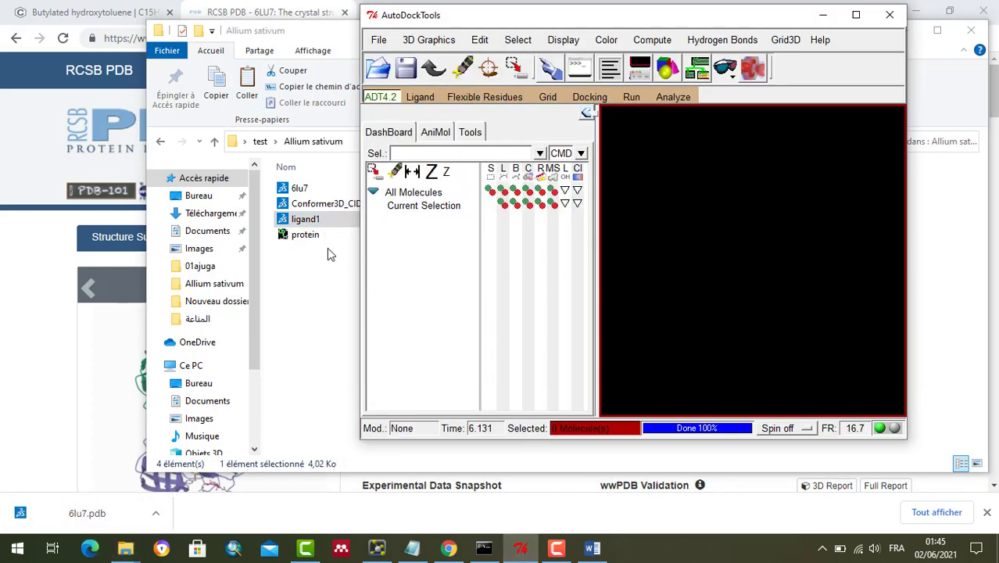
drag(321, 220, 681, 213)
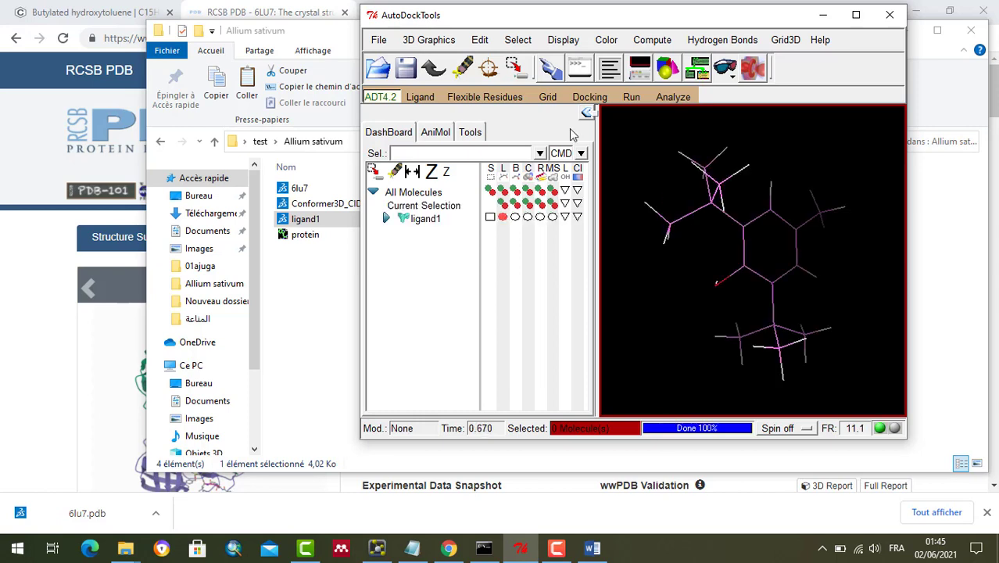
- Choose the loaded ligand1 molecule as the AutoDock4 ligand and accept its setup summary
click(422, 97)
mouse_move(438, 128)
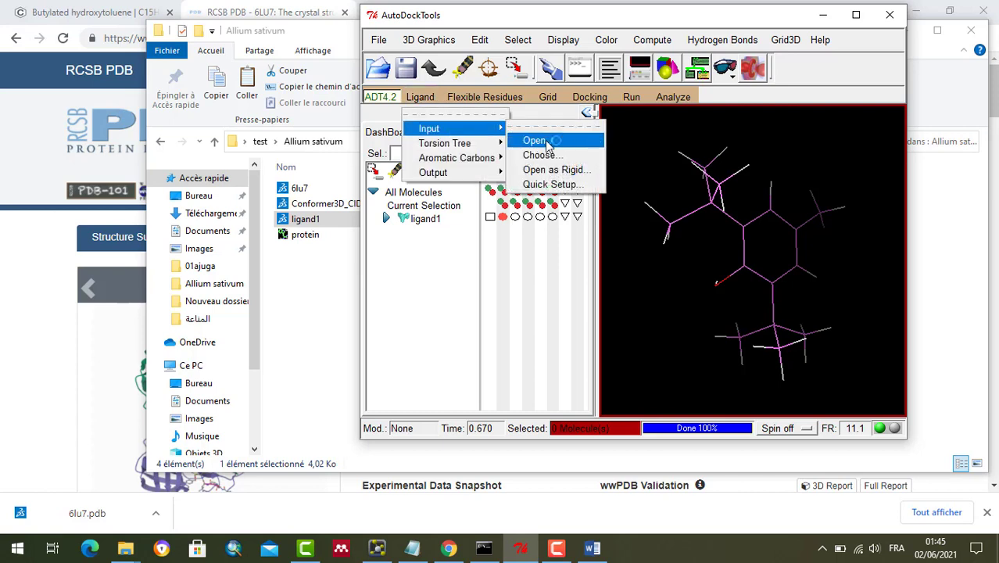
click(540, 154)
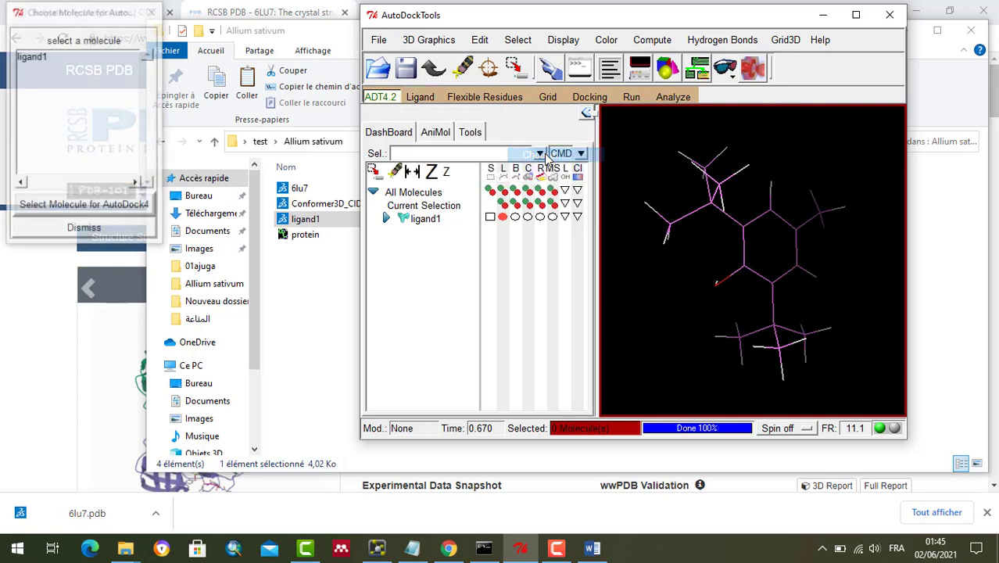
click(31, 58)
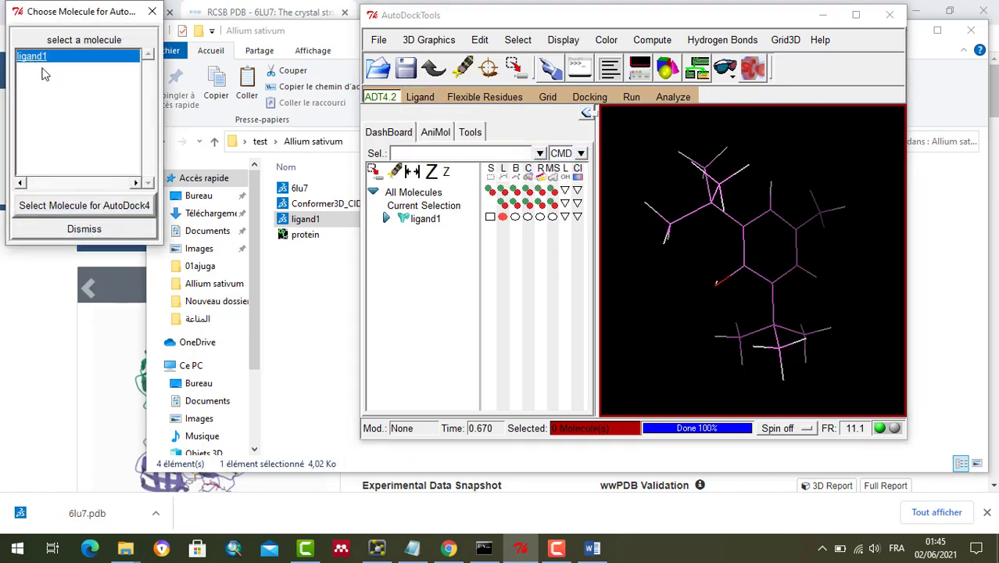
click(104, 207)
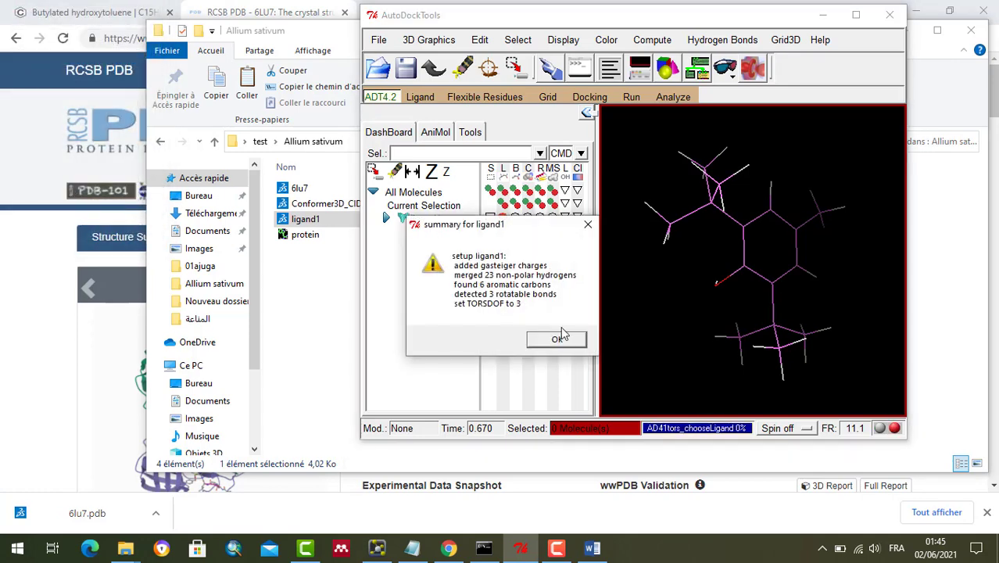
click(557, 340)
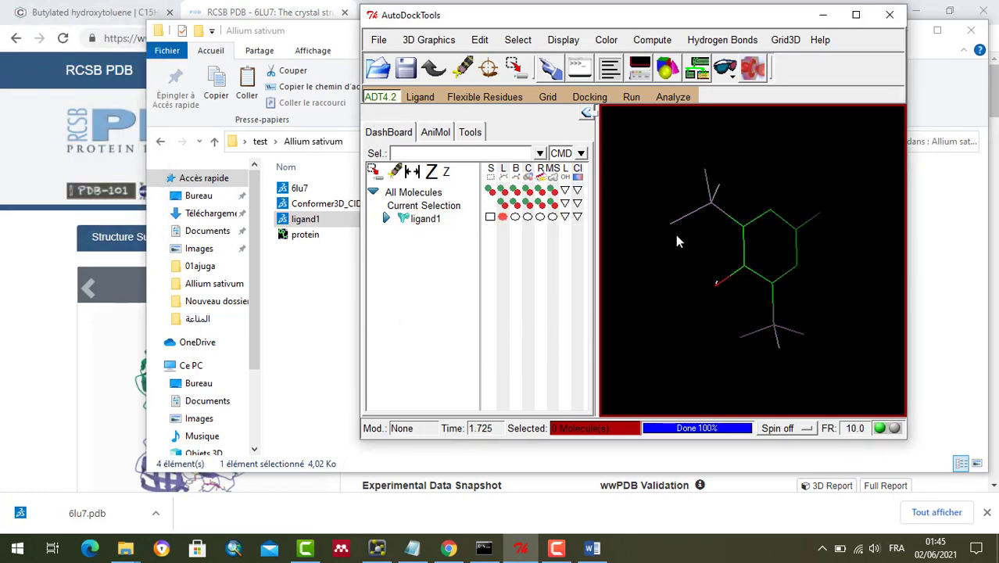
- Try to output the ligand as a PDBQT file named ligand in the test > Allium sativum folder
click(420, 97)
mouse_move(452, 171)
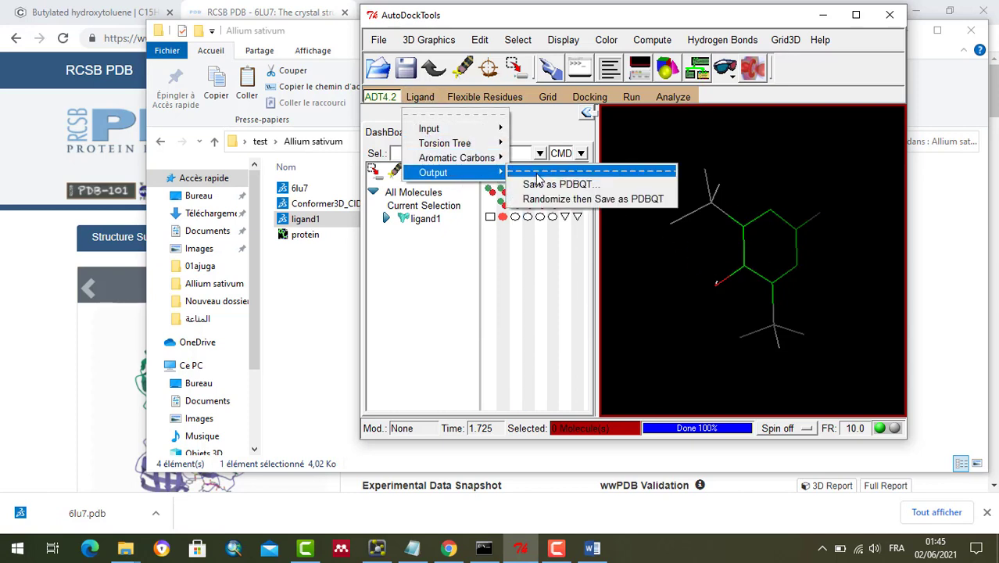
click(537, 186)
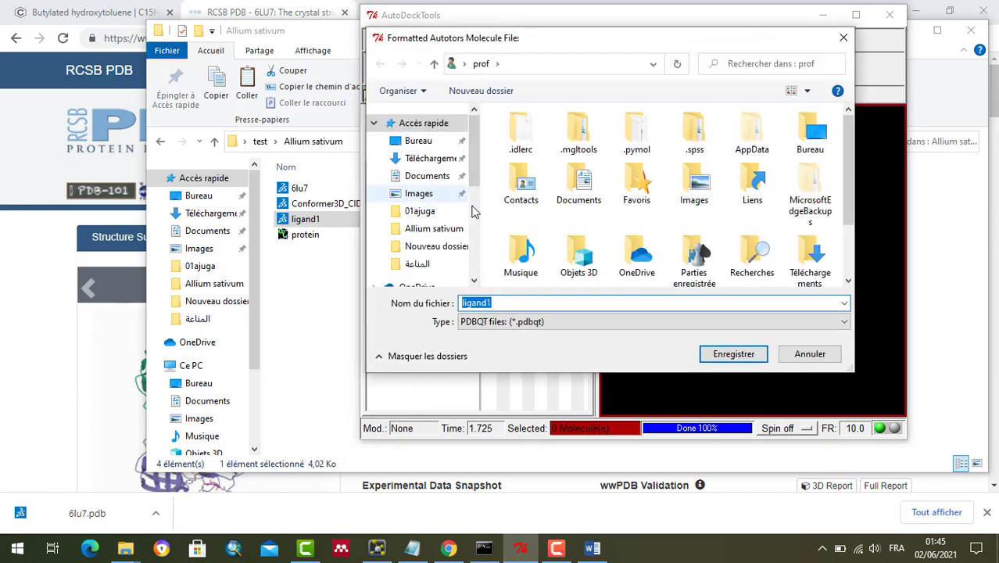
click(420, 145)
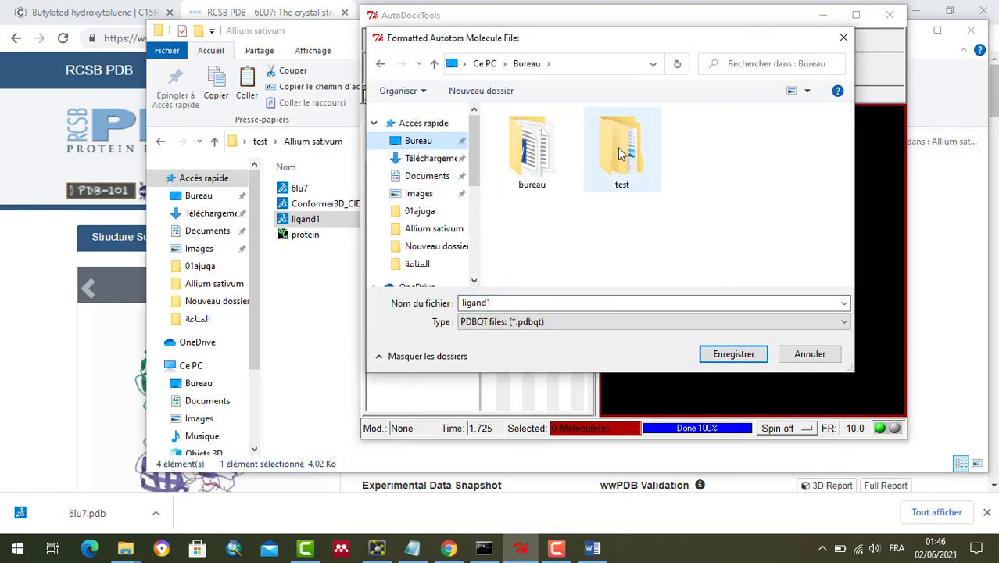
double_click(609, 157)
double_click(533, 134)
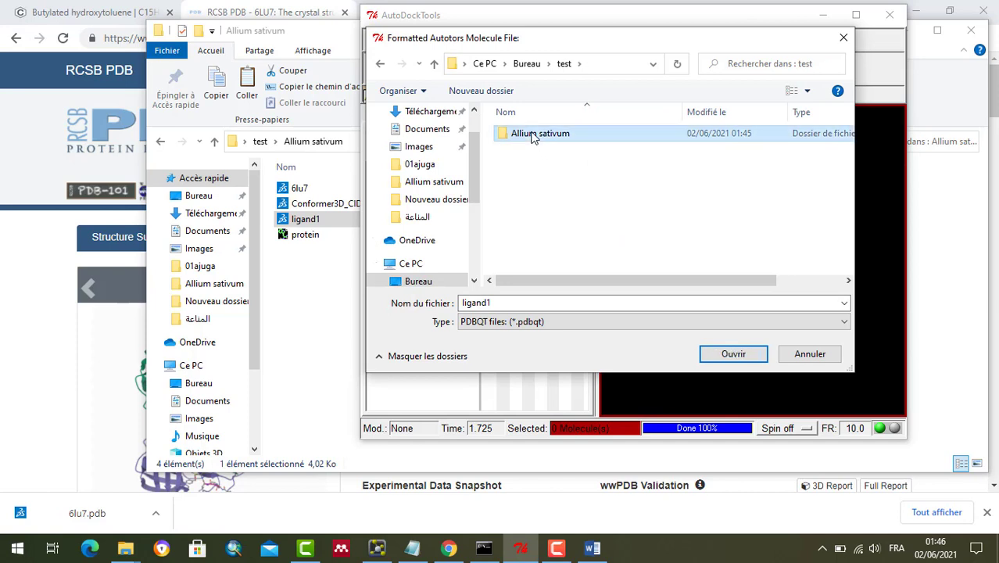
click(532, 134)
click(547, 181)
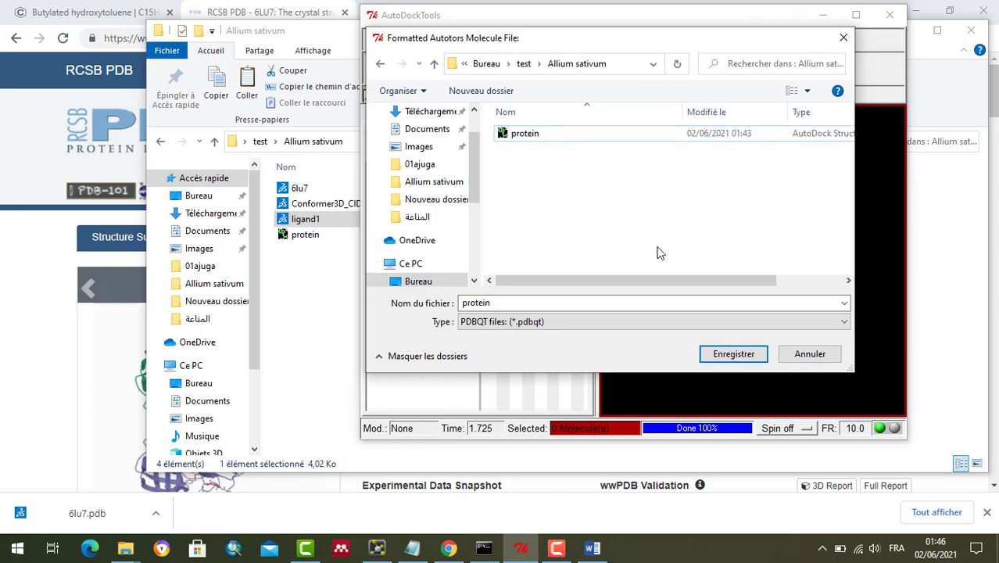
click(630, 303)
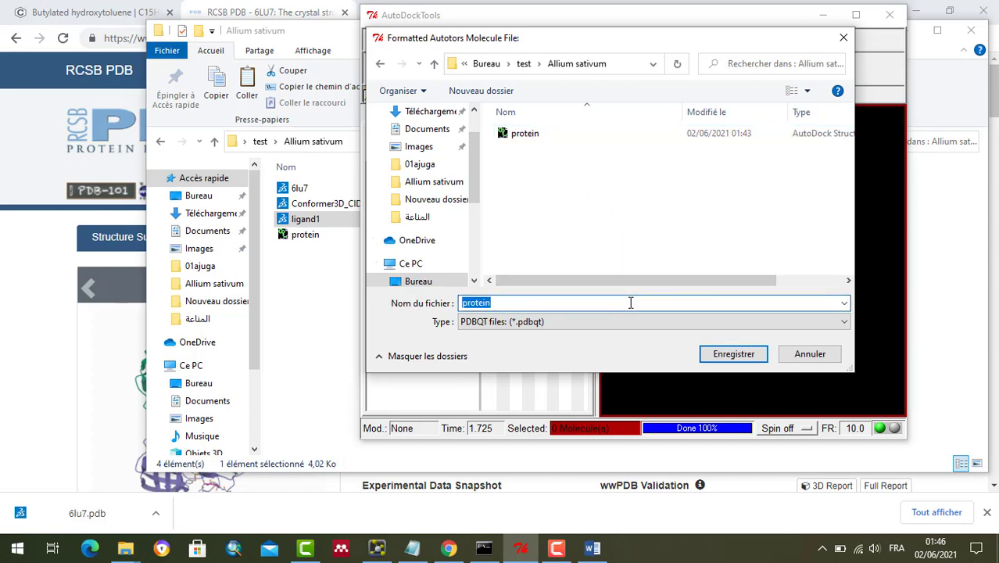
text(li)
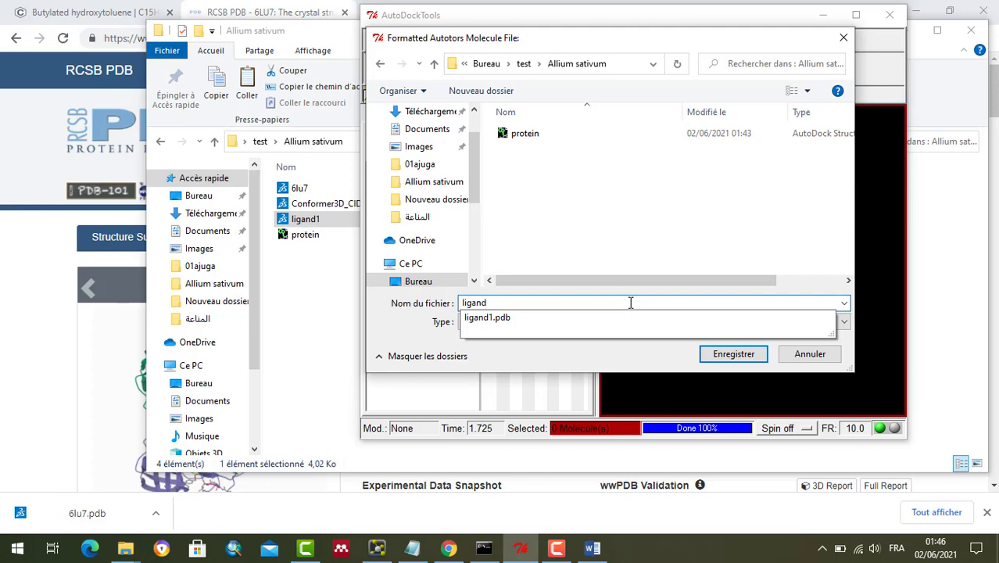
text(gand)
click(735, 354)
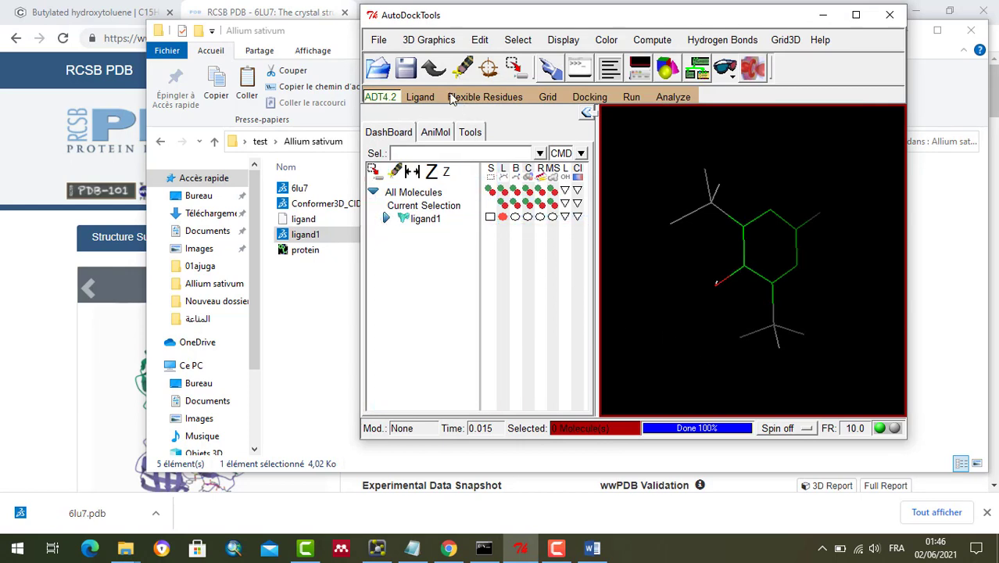
- Save the ligand as ligand.pdbqt in the test > Allium sativum folder, including the extension in the file name
click(419, 98)
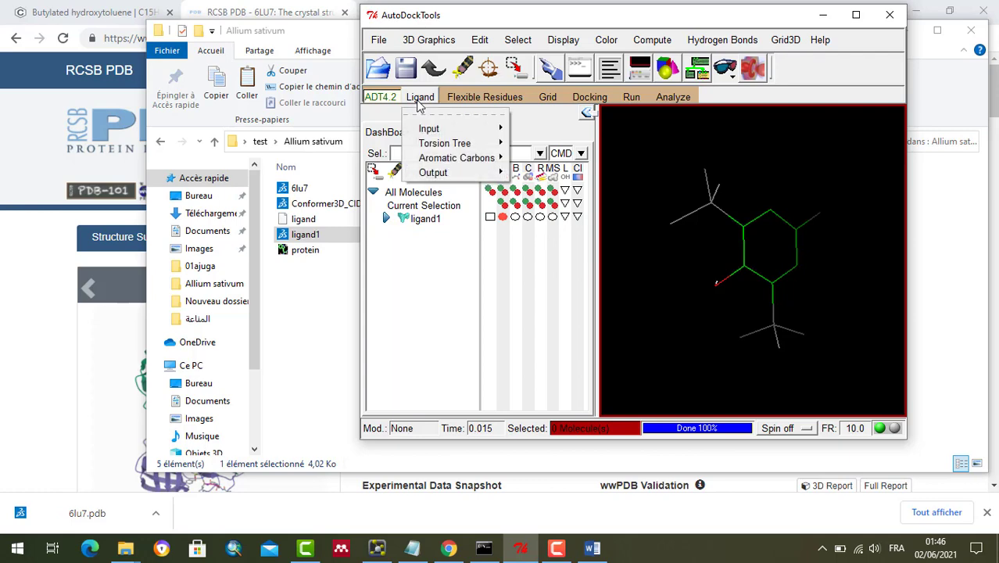
mouse_move(469, 172)
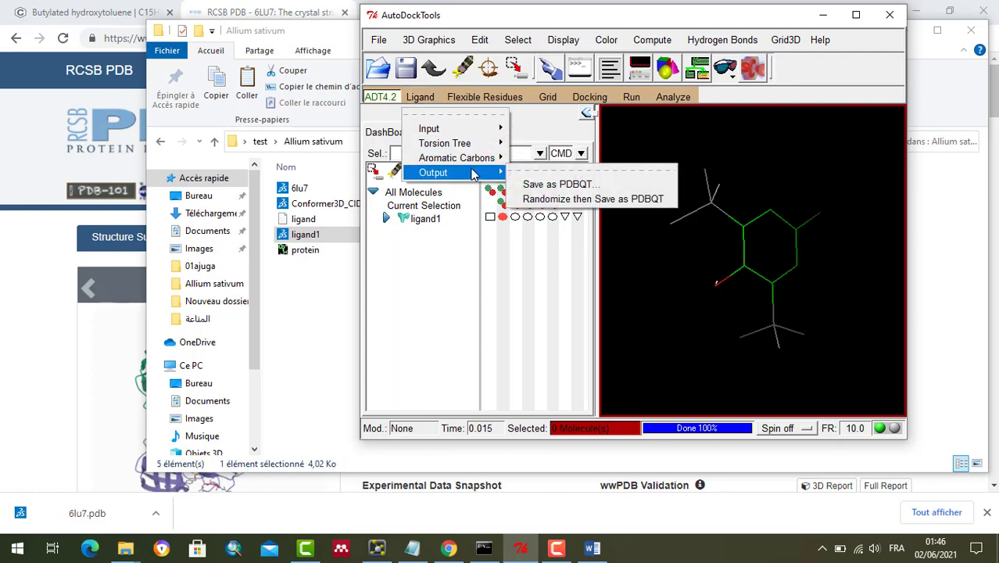
click(550, 185)
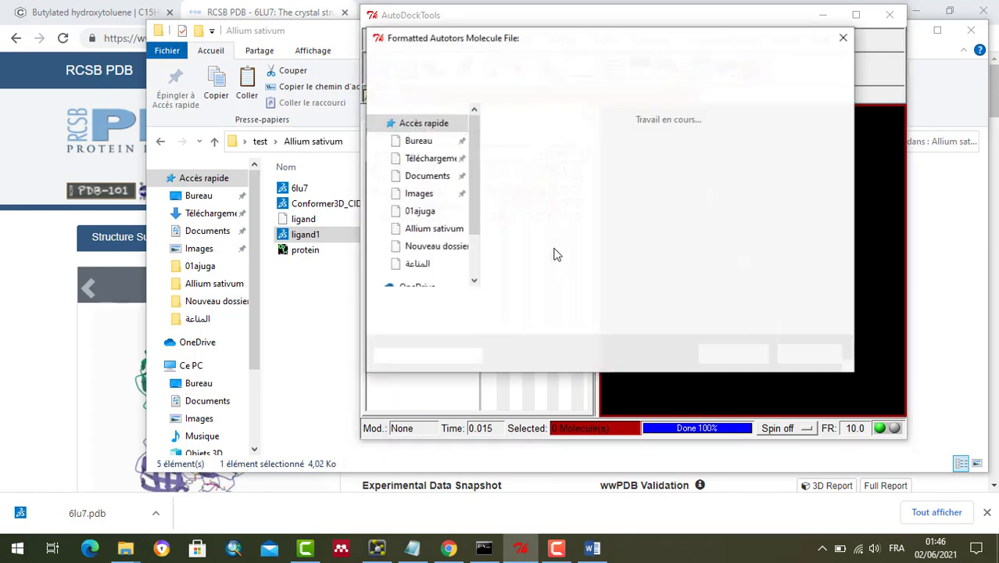
click(575, 303)
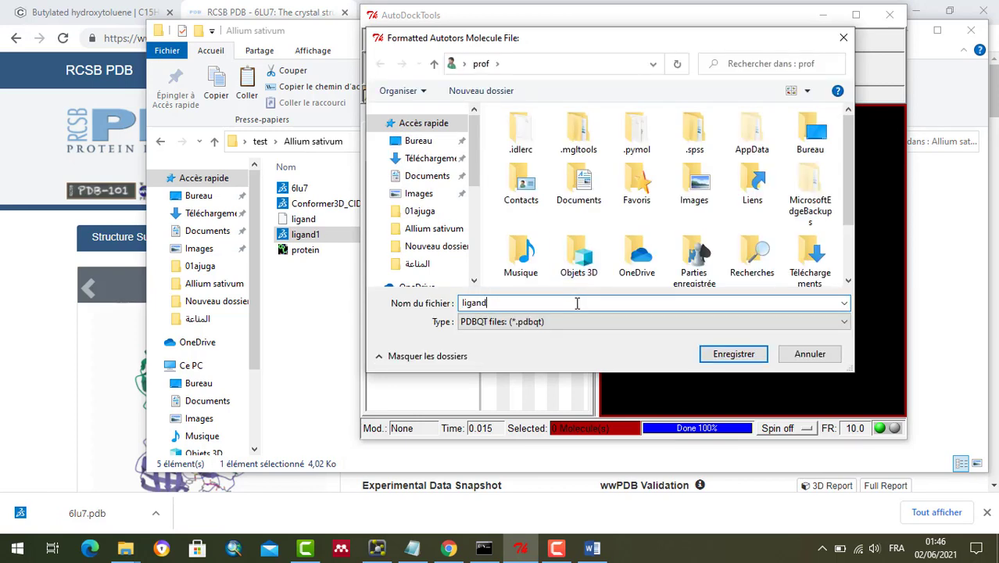
click(418, 140)
click(618, 157)
double_click(618, 157)
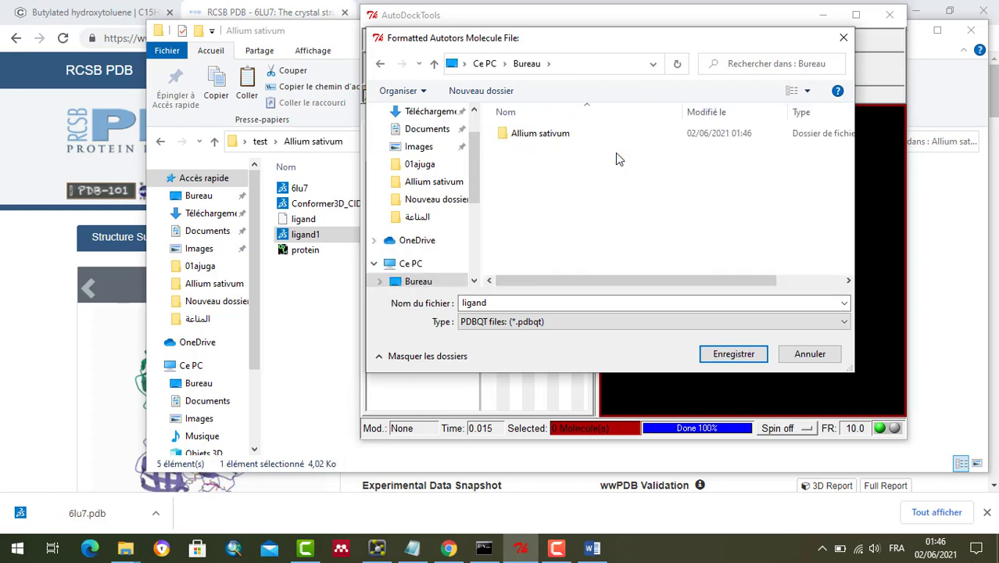
double_click(564, 139)
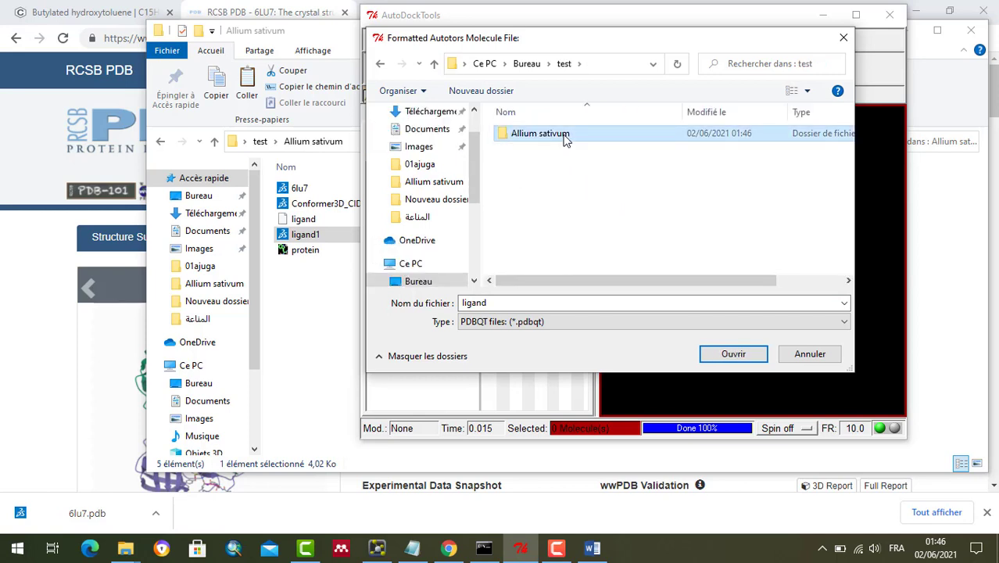
double_click(525, 303)
click(526, 303)
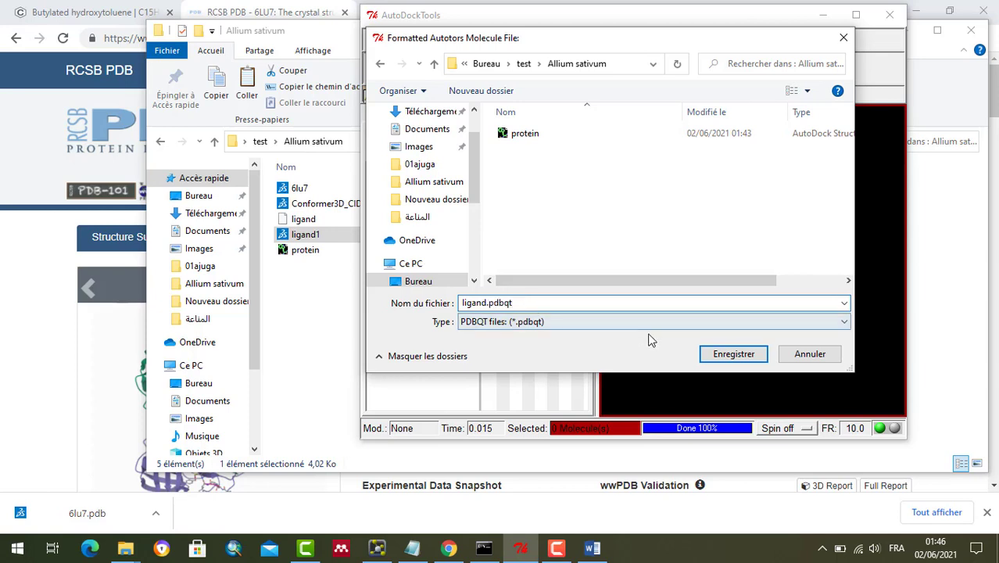
click(722, 356)
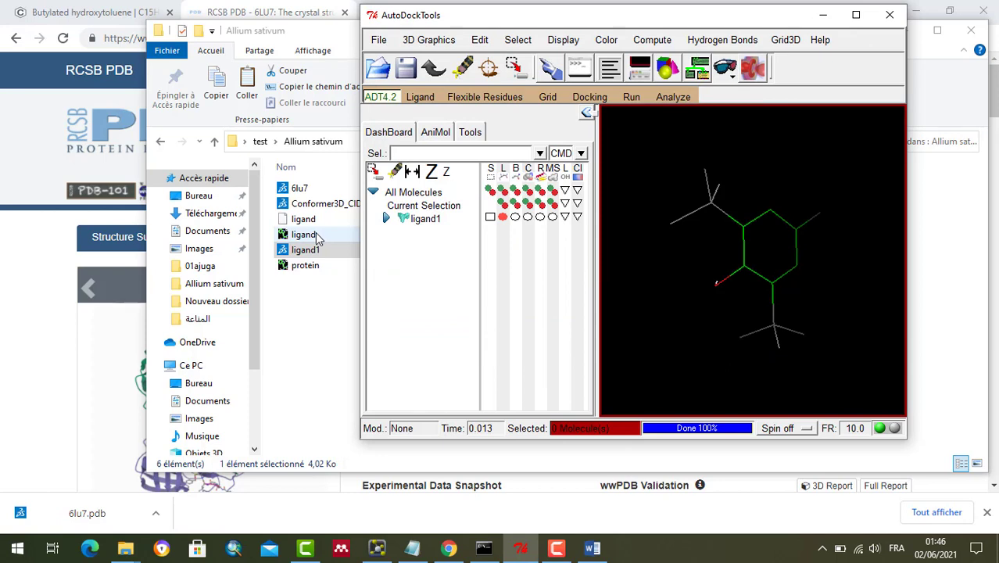
- Switch to the Allium sativum folder window and permanently delete the ligand file that has no extension
click(316, 232)
click(317, 268)
click(343, 303)
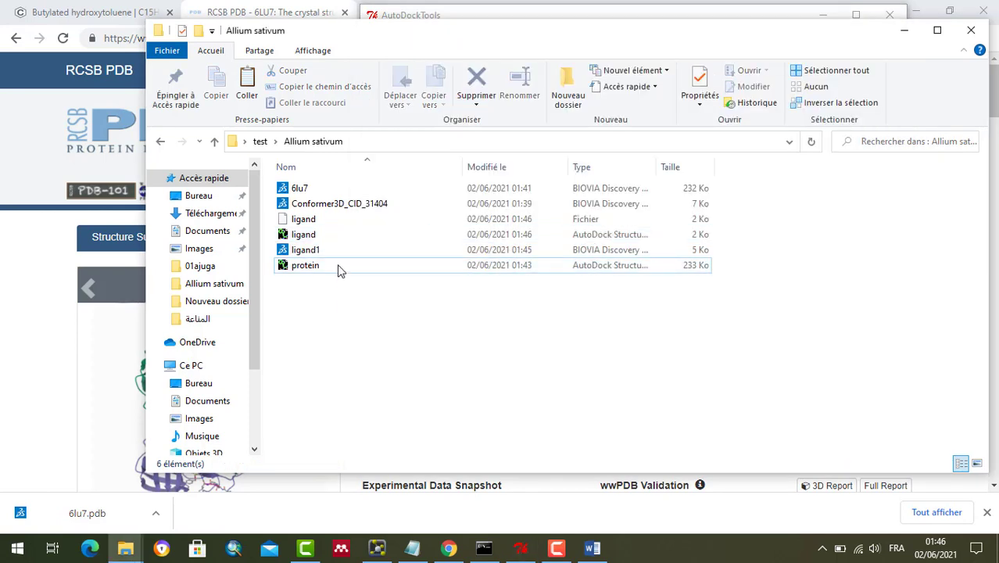
click(327, 222)
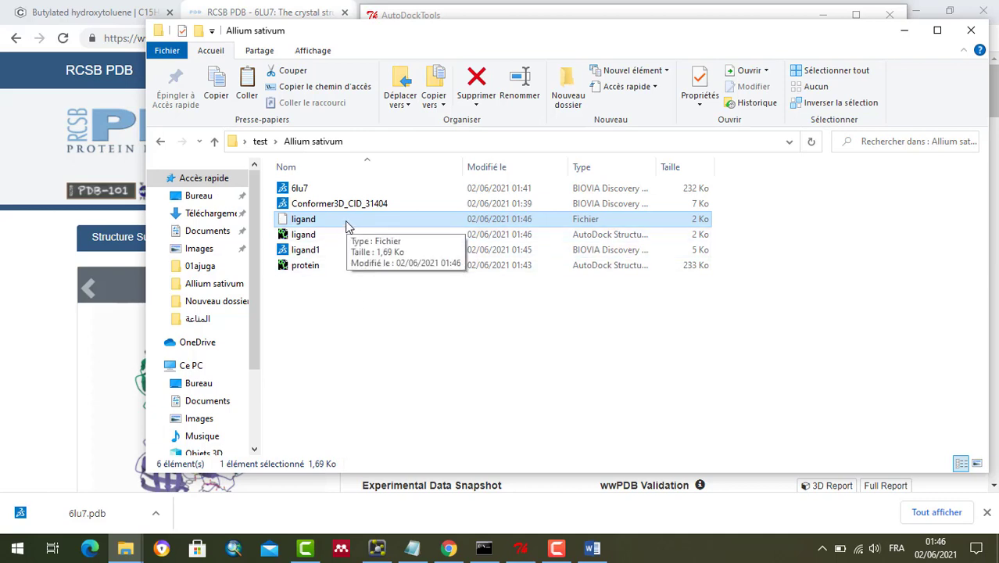
key(shift+Delete)
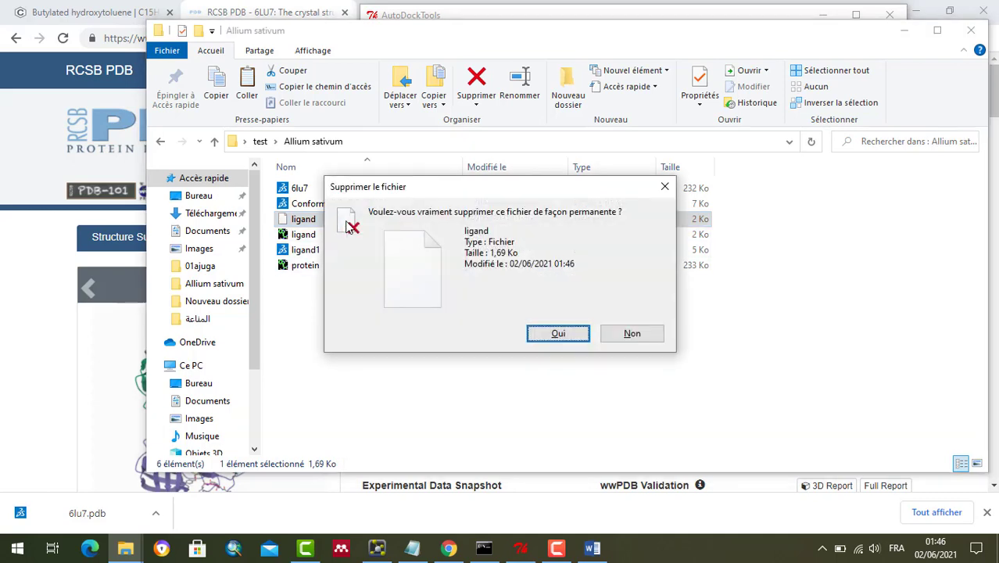
key(Return)
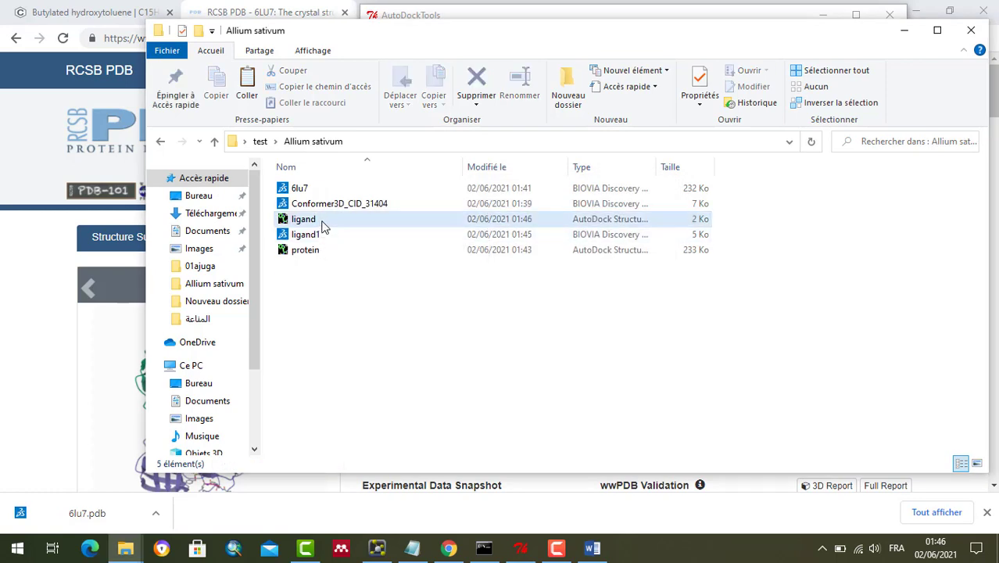
click(324, 223)
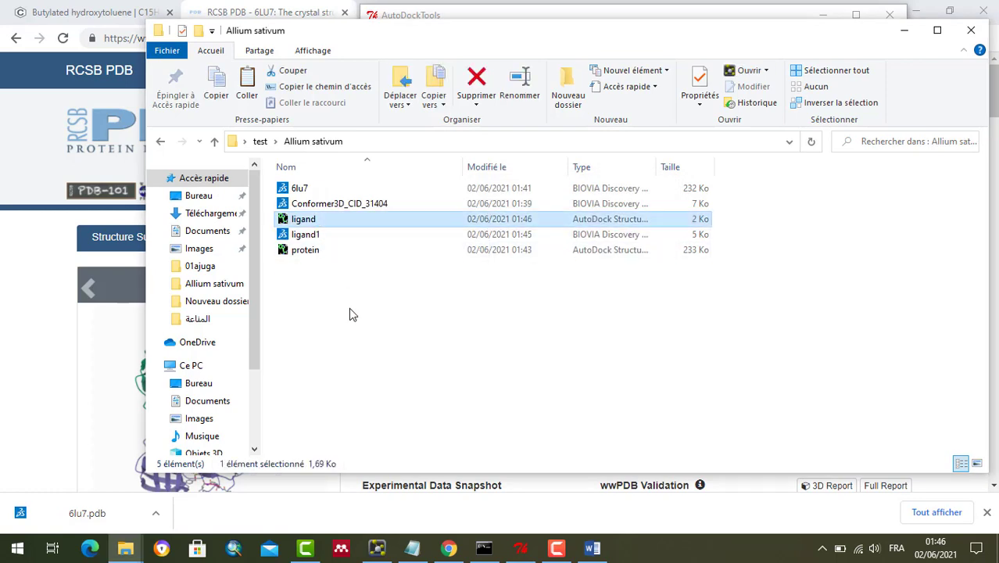
click(330, 251)
click(329, 223)
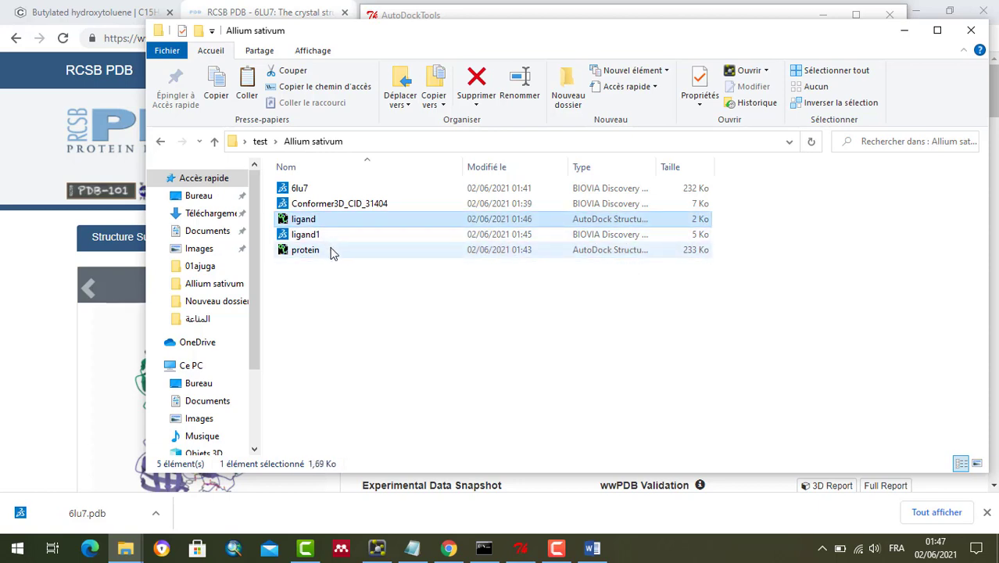
click(331, 251)
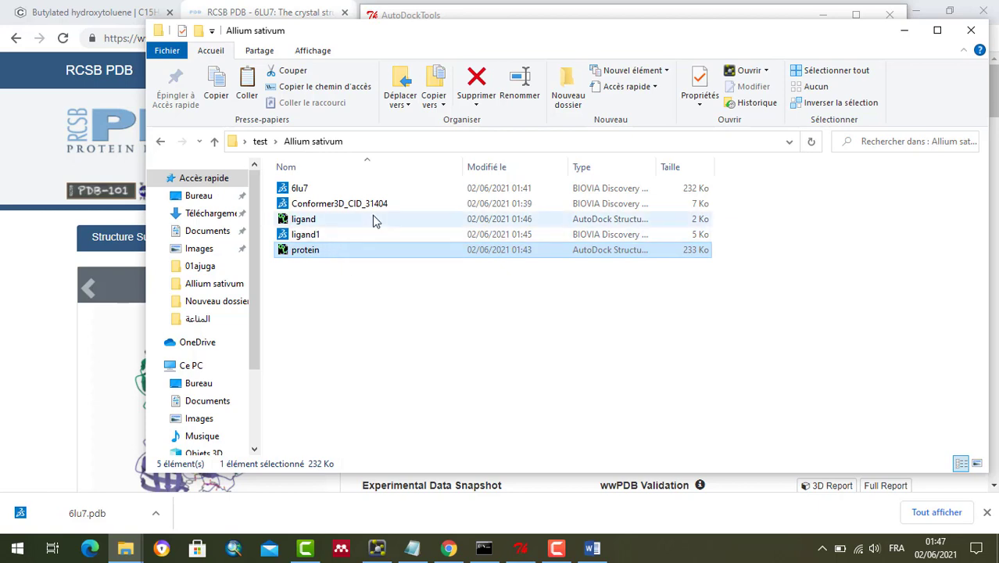
- Permanently delete the 6lu7, Conformer3D_CID_31404 and ligand1 files from the Allium sativum folder
click(348, 188)
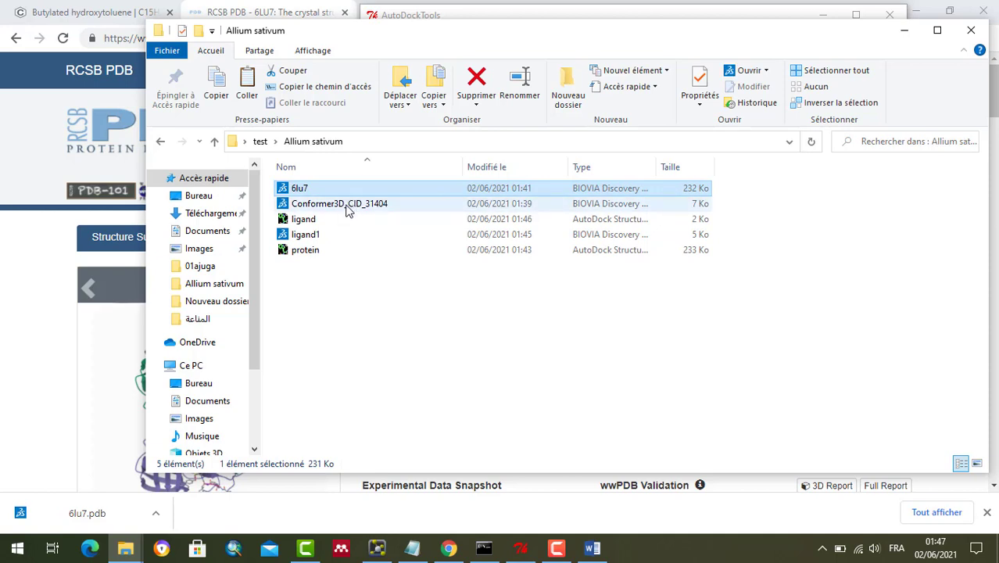
ctrl+click(348, 205)
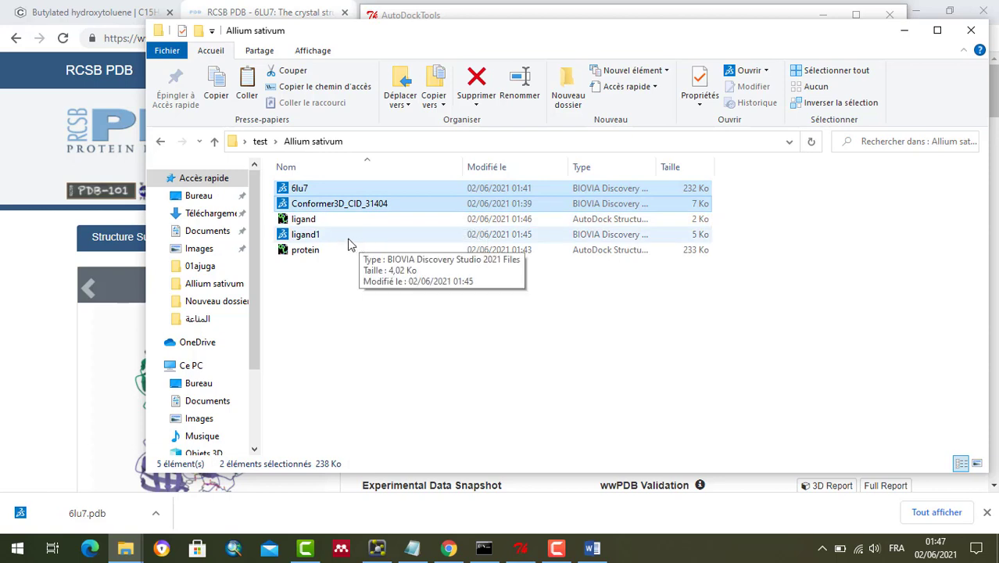
ctrl+click(348, 235)
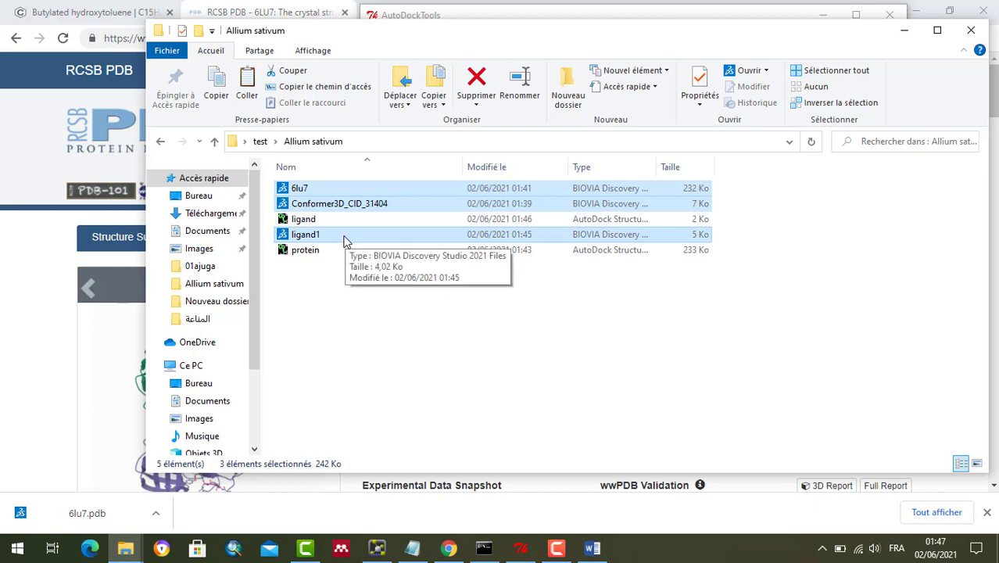
key(Delete)
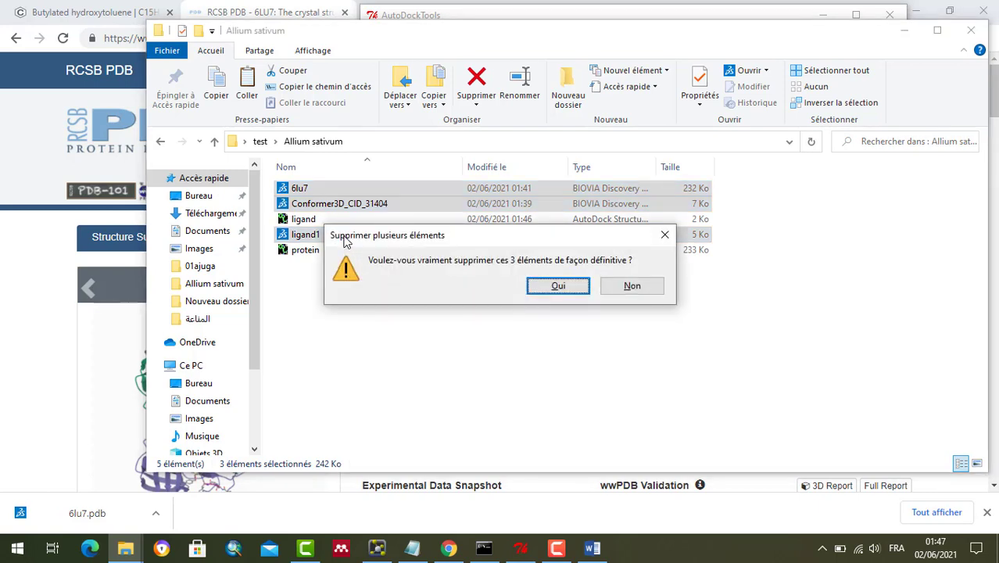
key(Return)
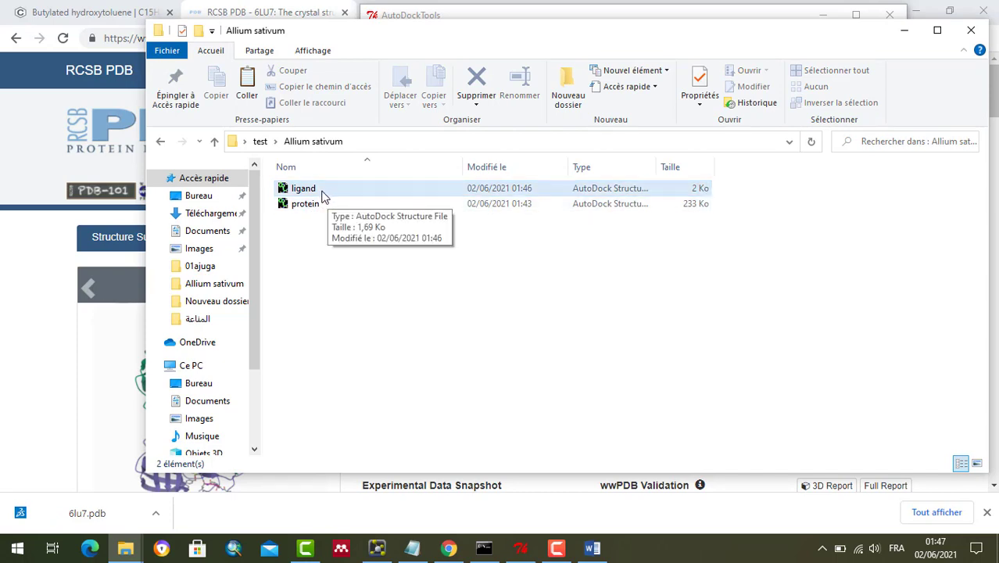
click(320, 190)
click(324, 206)
click(337, 248)
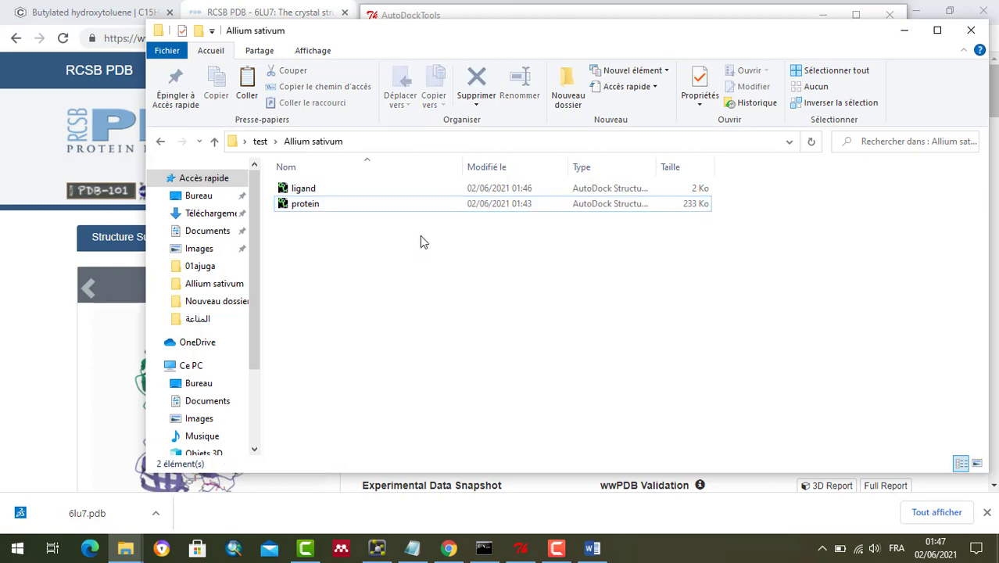
- Switch to AutoDockTools and delete all loaded molecules, continuing past the undo warning
click(520, 547)
click(479, 39)
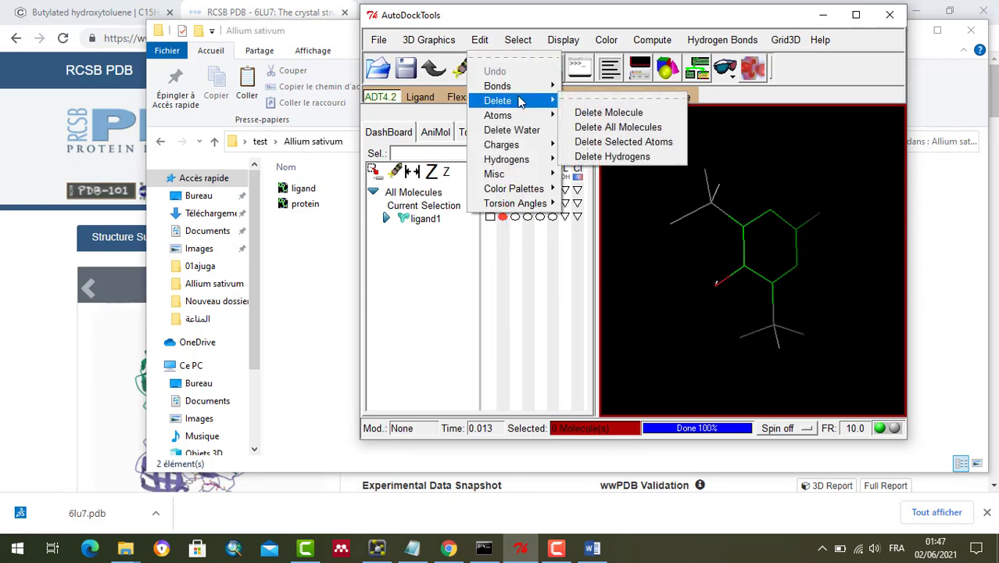
click(587, 127)
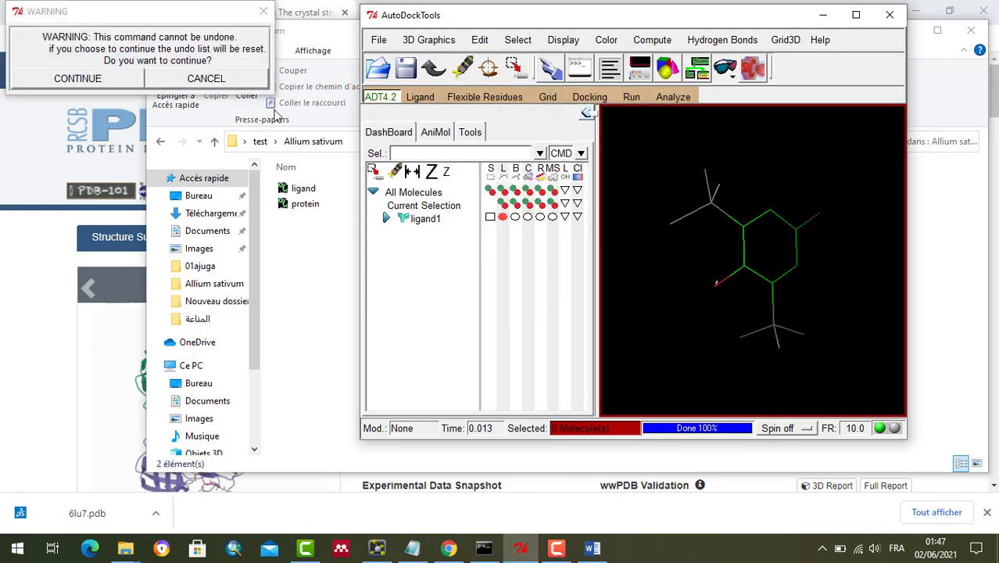
click(56, 80)
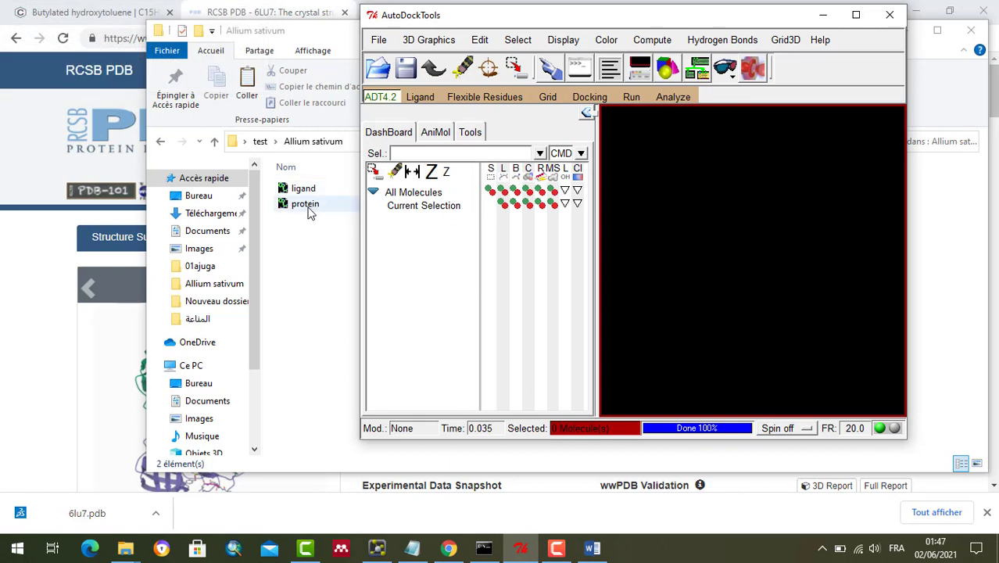
- Load the protein and ligand PDBQT files from the Allium sativum folder into the AutoDockTools viewer
drag(310, 213, 658, 274)
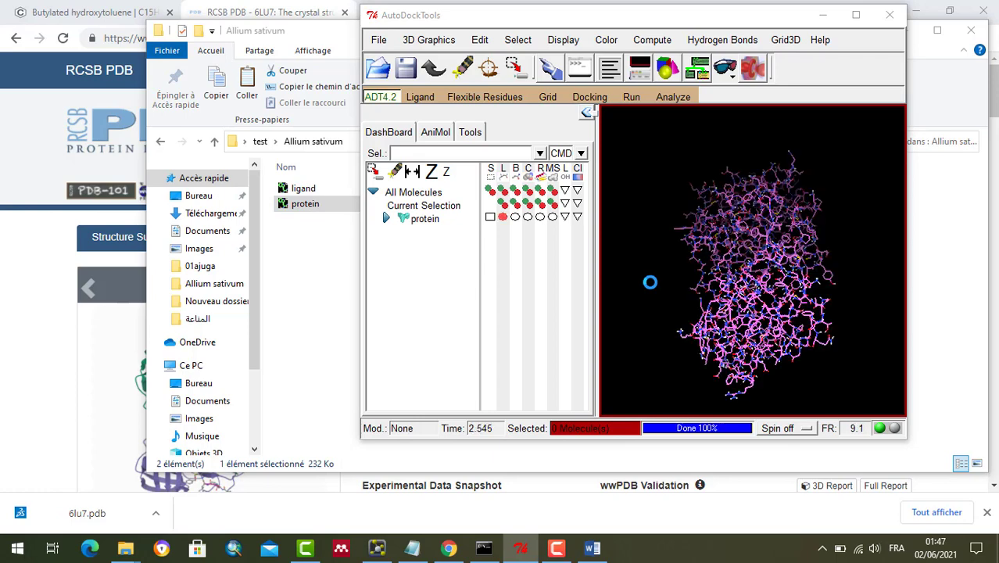
drag(750, 266, 765, 336)
click(303, 188)
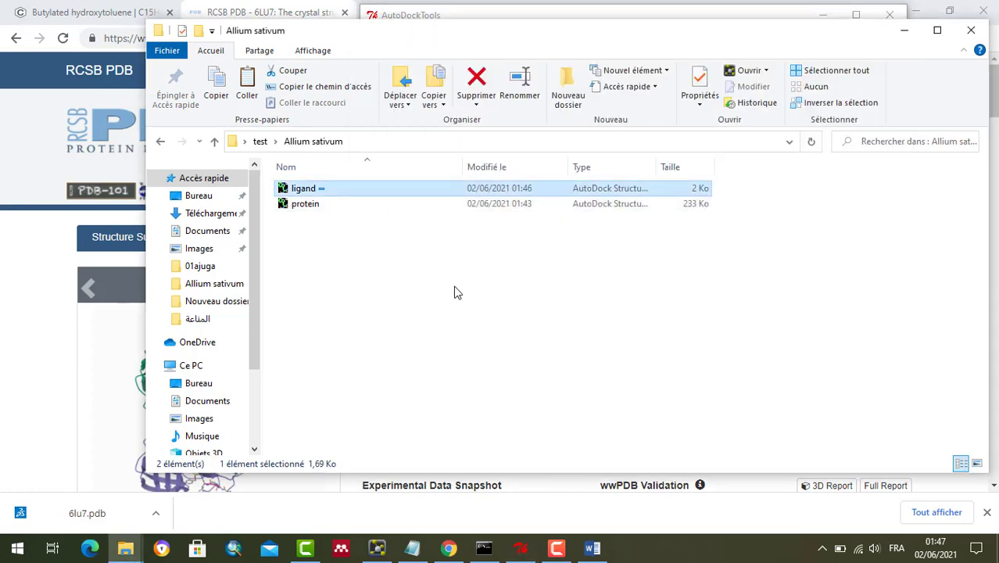
key(ctrl+a)
click(338, 193)
drag(326, 194, 676, 276)
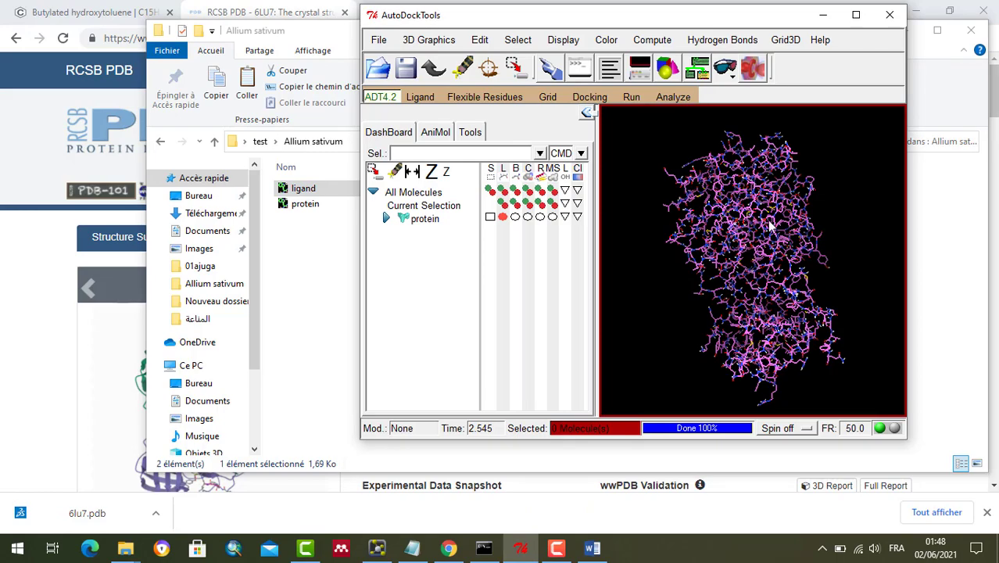
mouse_move(750, 230)
mouse_down()
mouse_move(684, 270)
mouse_move(758, 393)
mouse_move(758, 248)
mouse_up()
drag(818, 282, 377, 223)
drag(305, 189, 631, 214)
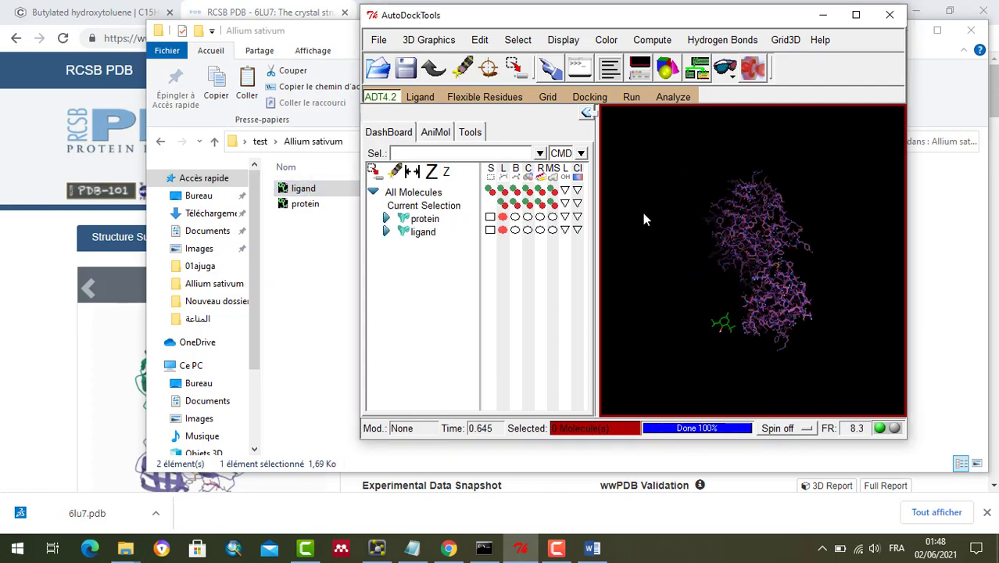
drag(766, 278, 671, 257)
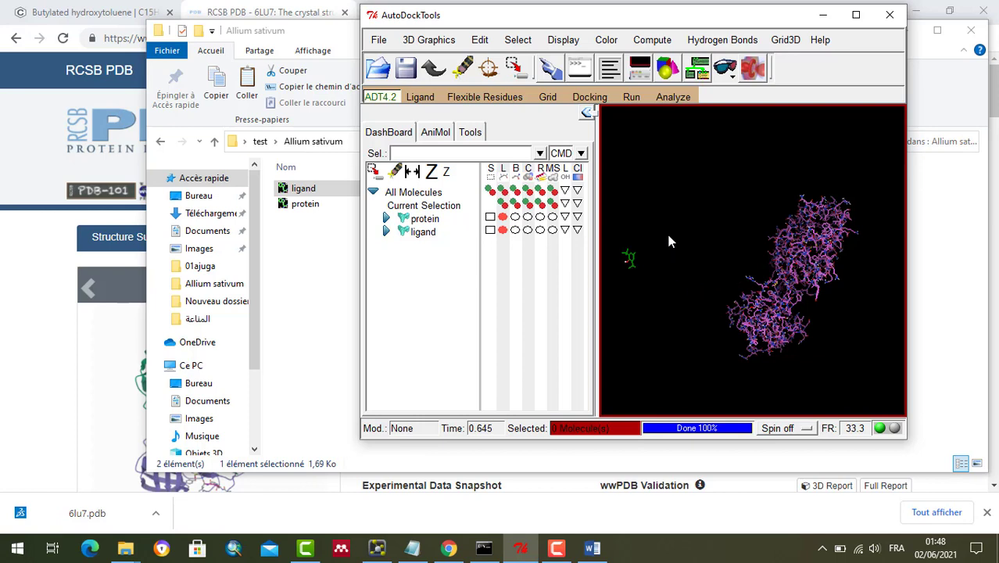
- Choose protein as the grid macromolecule, decline preserving its input charges, and accept the initialization notice
click(547, 97)
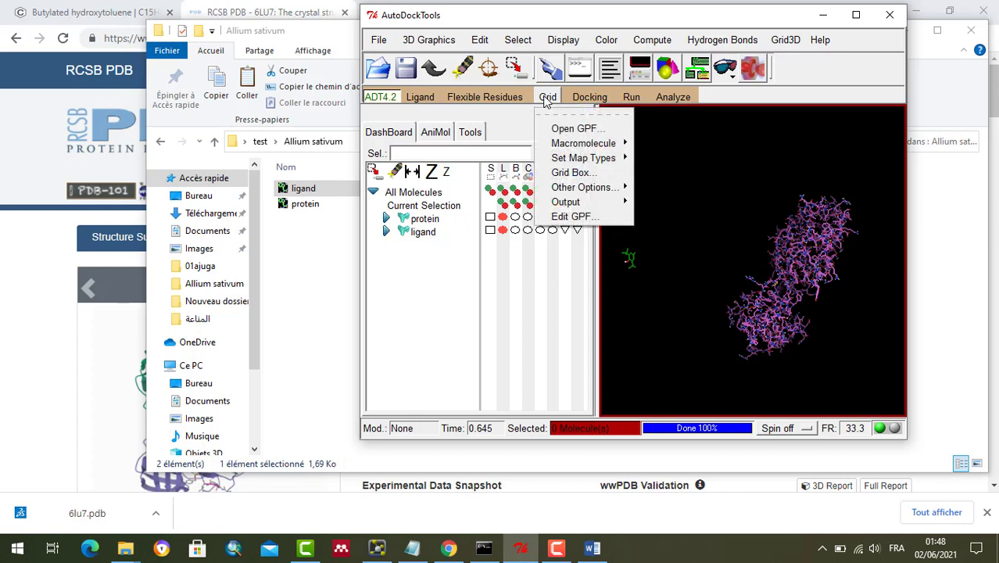
mouse_move(563, 146)
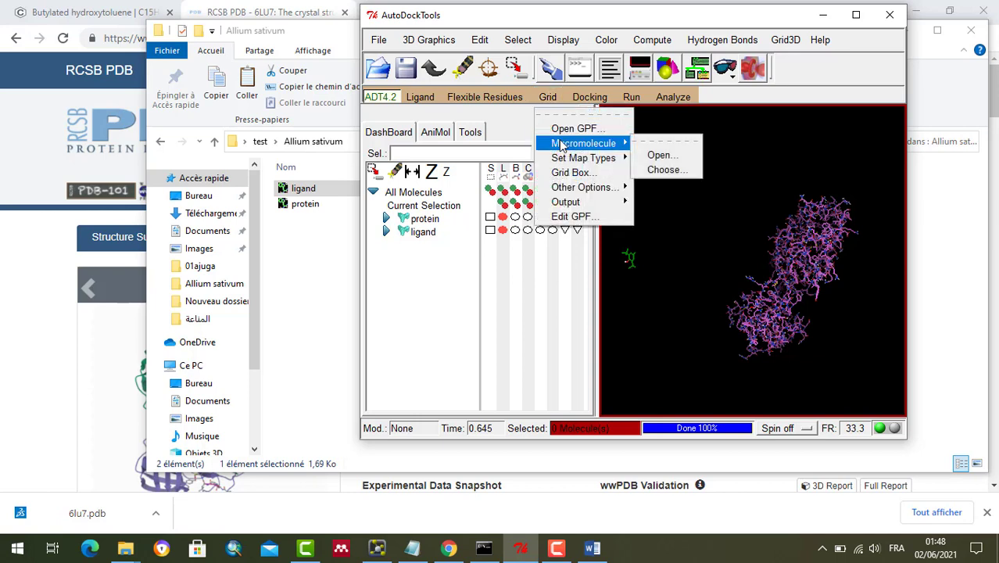
click(660, 171)
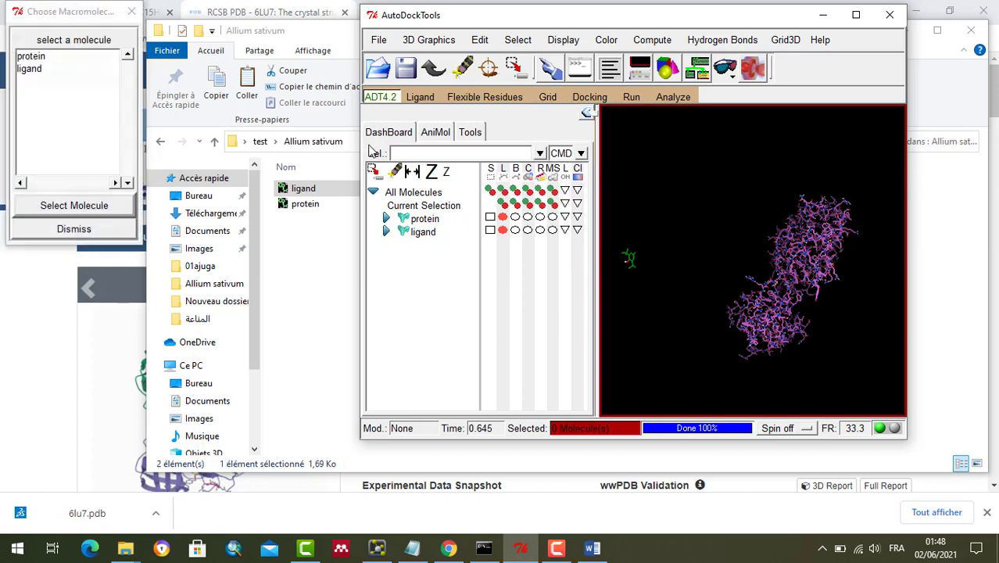
click(39, 57)
click(79, 206)
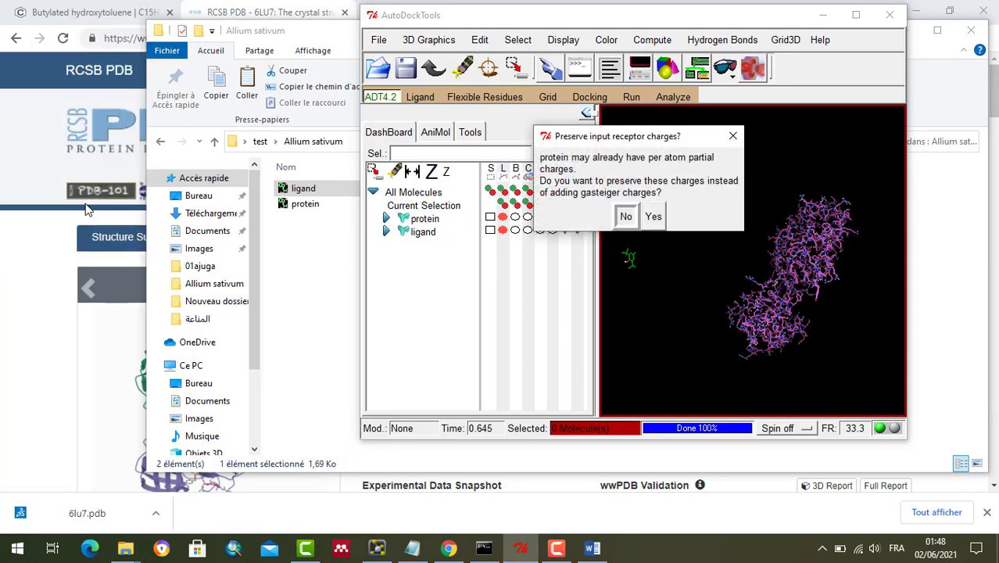
click(624, 217)
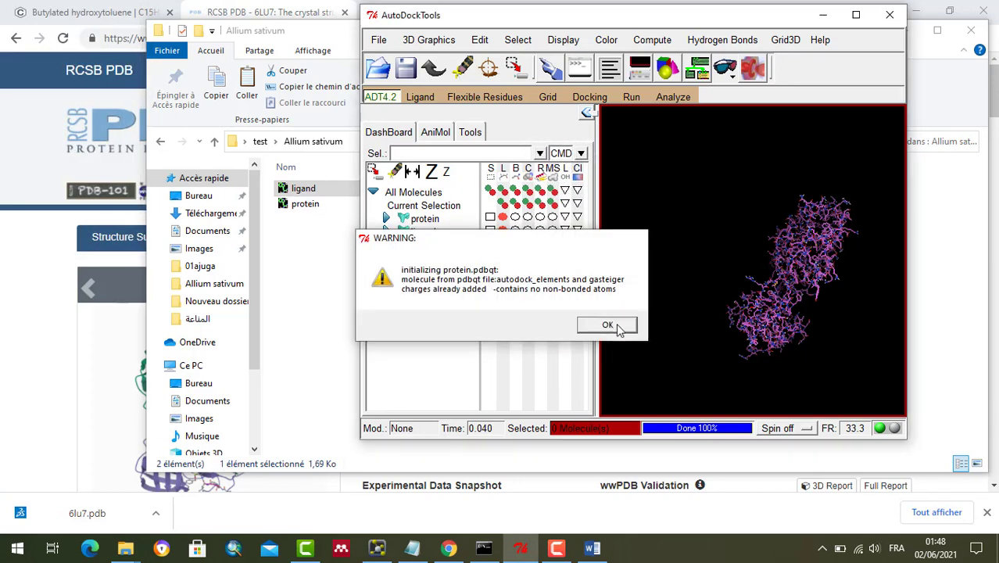
click(607, 325)
- Display the grid box with its options and examine its placement around the protein from several angles
click(547, 98)
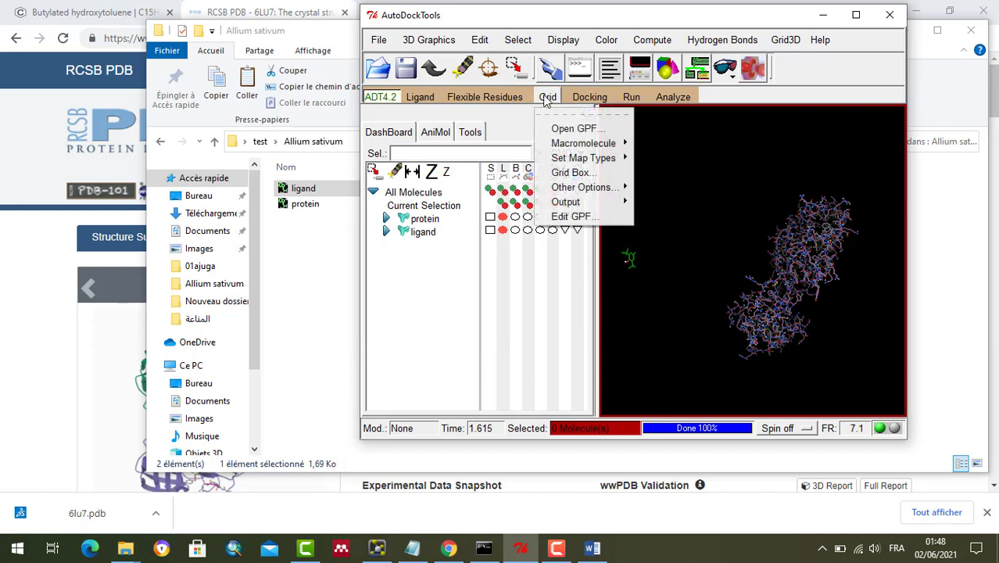
click(569, 173)
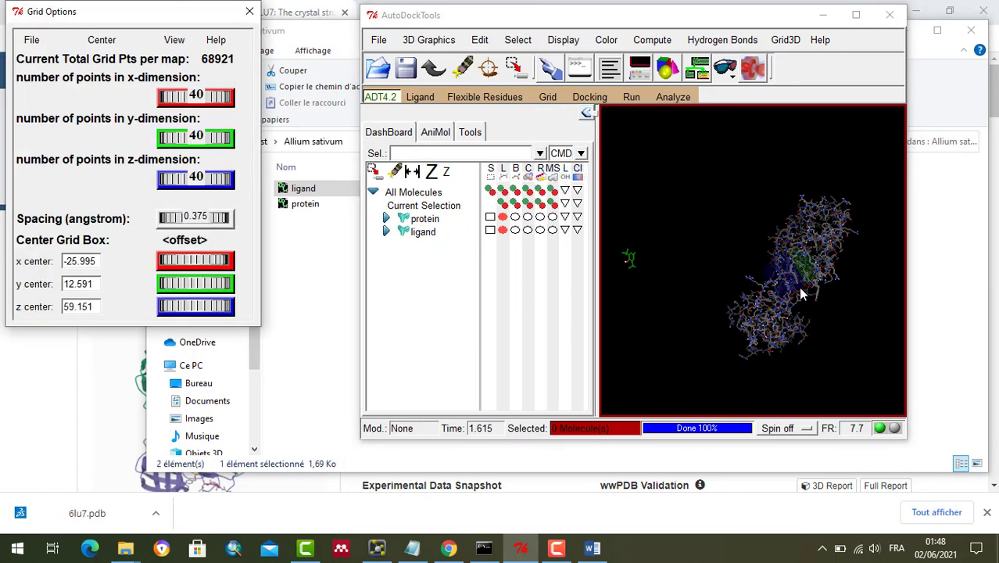
drag(802, 293, 758, 279)
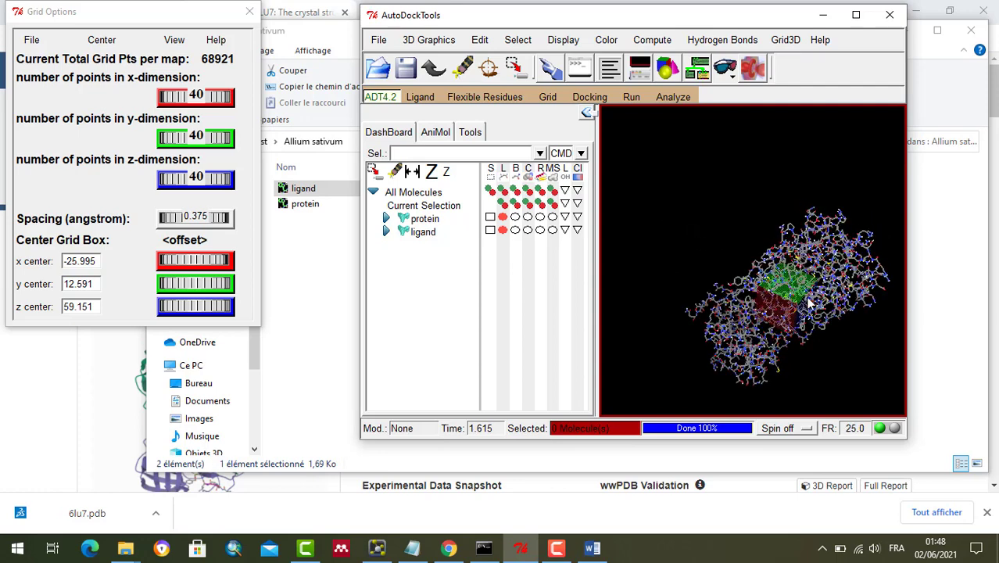
middle_drag(807, 301, 668, 237)
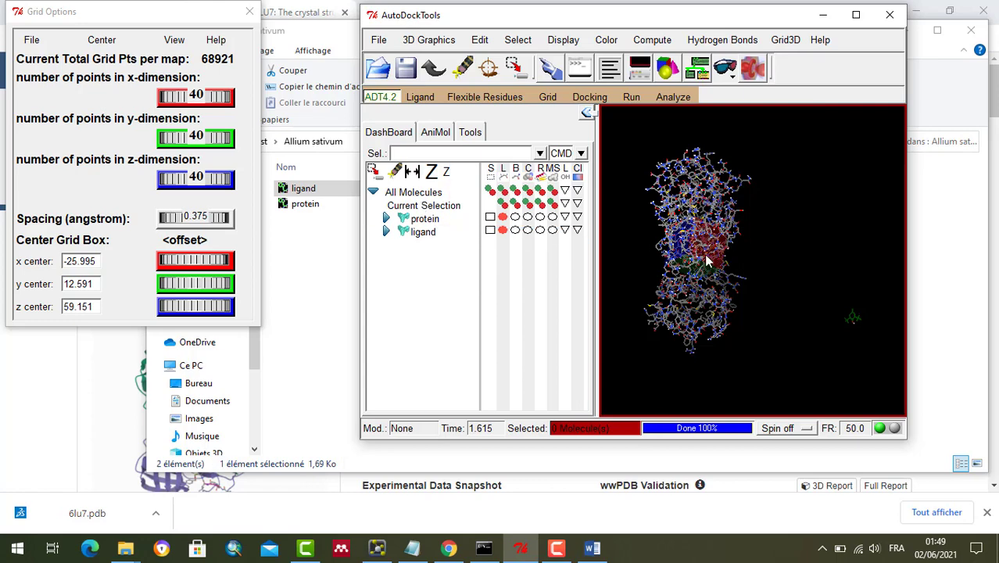
middle_drag(682, 273, 648, 225)
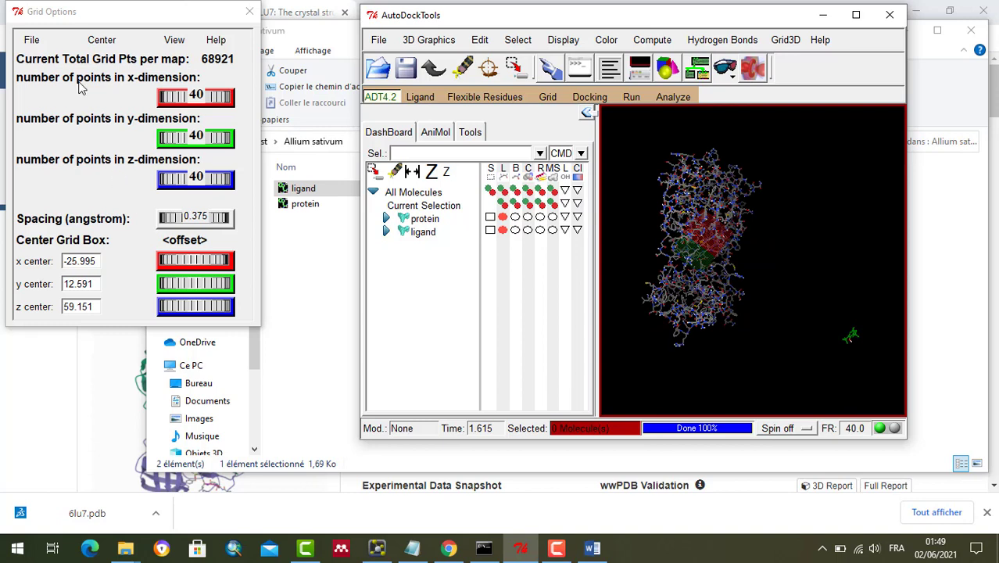
- Output the grid dimensions to a text file named grid in the test > Allium sativum folder
click(33, 42)
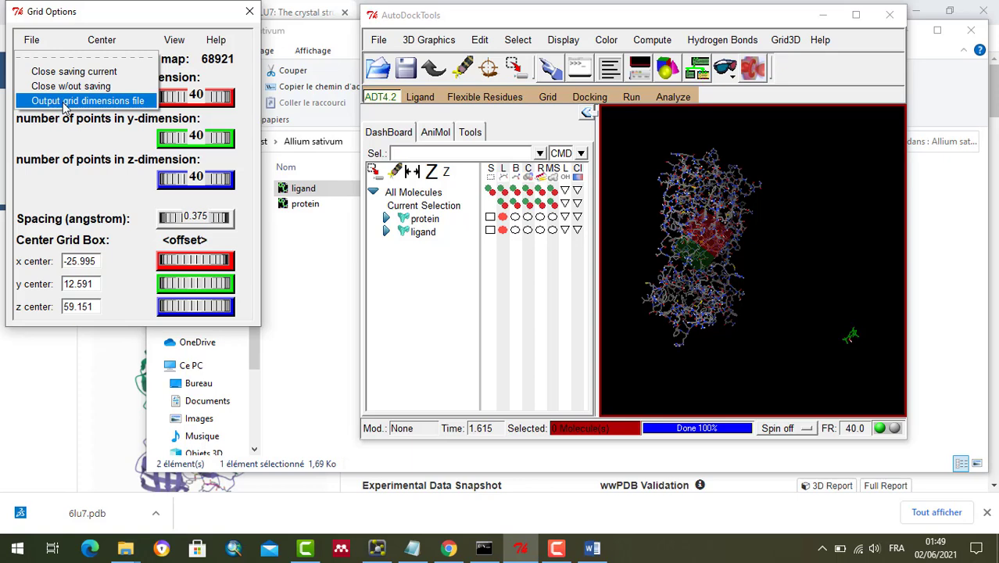
click(66, 102)
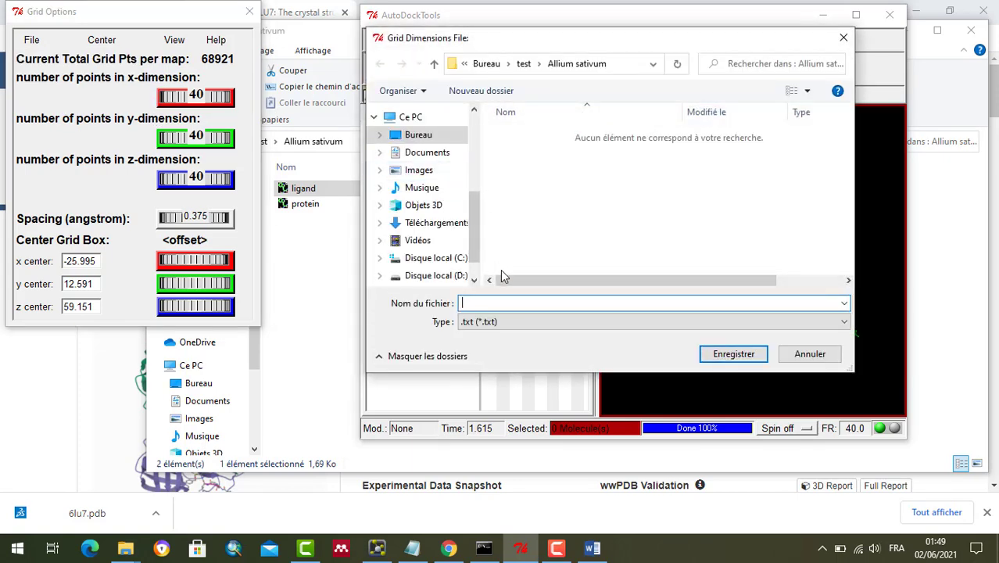
text(grid)
click(729, 356)
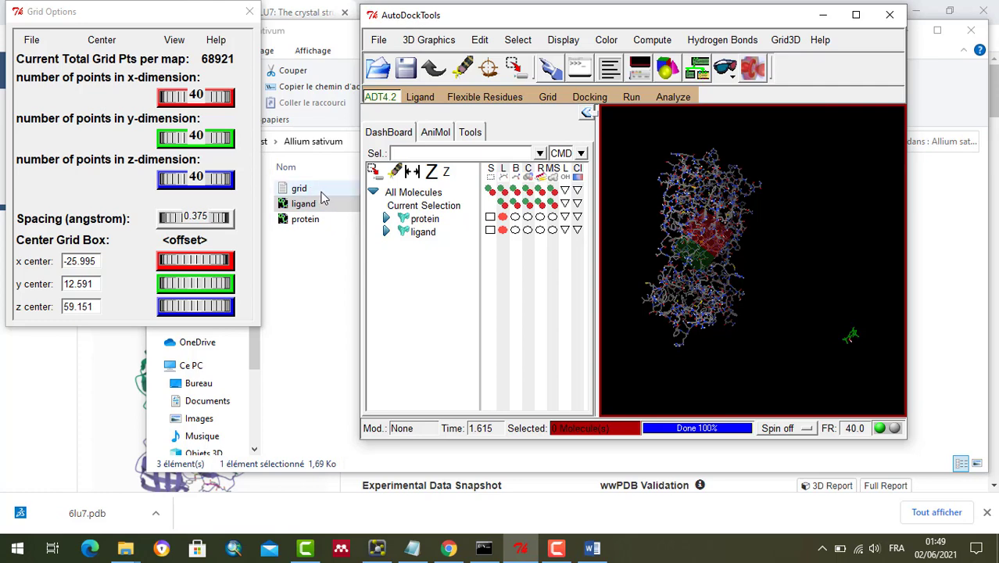
- Open the grid text file from the Allium sativum folder, review its spacing, point counts and center coordinates, and close it
click(321, 195)
double_click(322, 196)
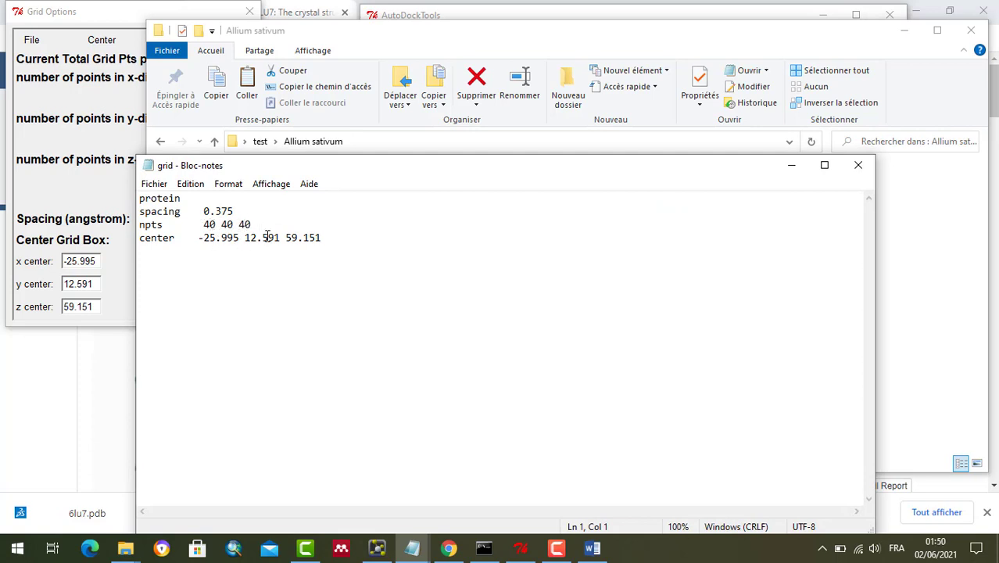
click(858, 166)
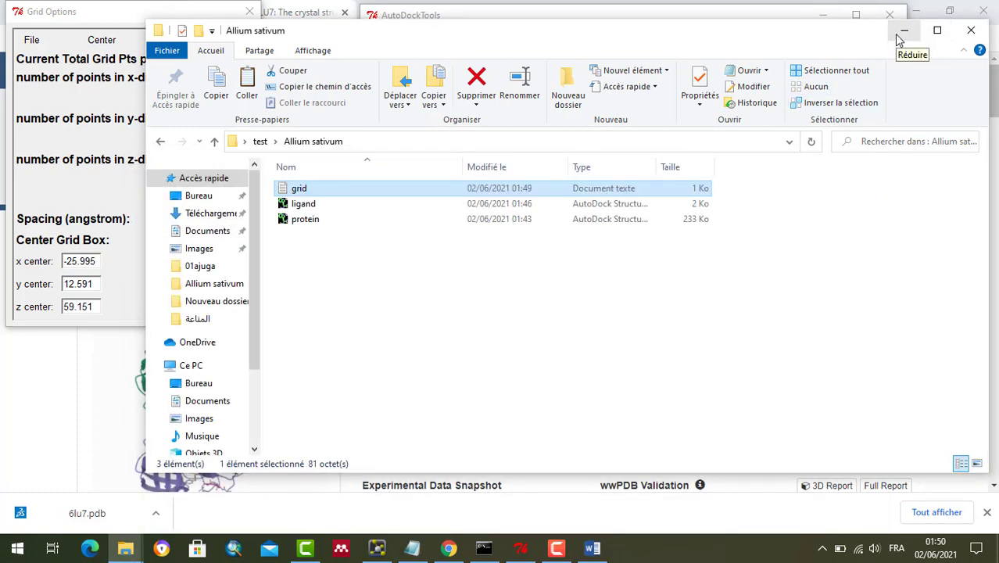
- Create a new text document named config in the Allium sativum folder and open it for editing
click(384, 293)
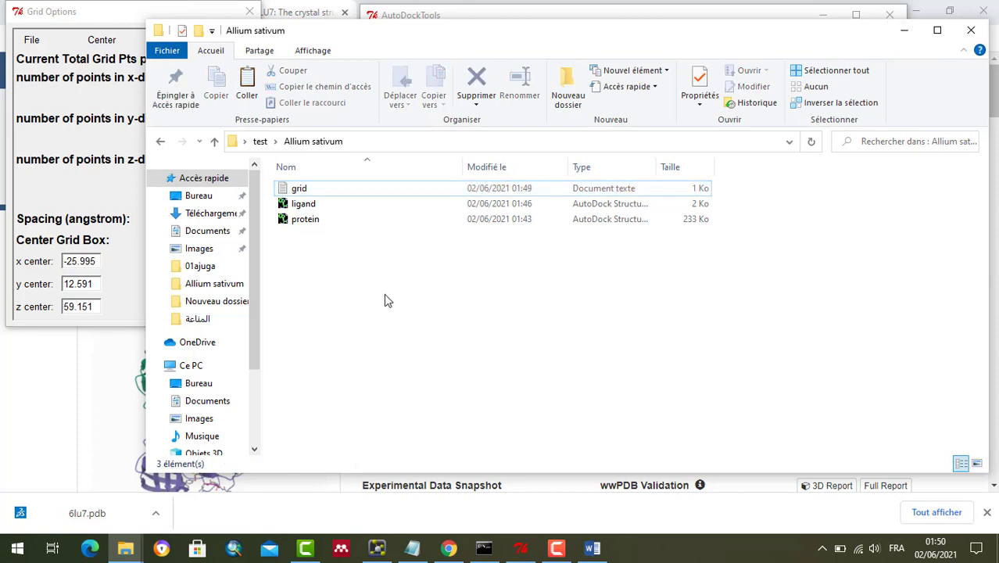
right_click(384, 293)
mouse_move(543, 473)
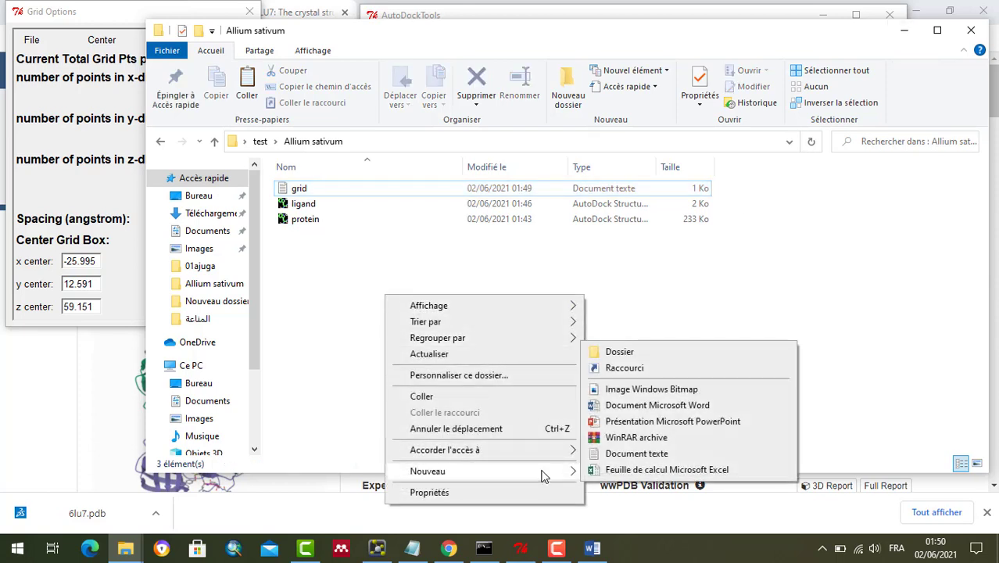
click(633, 453)
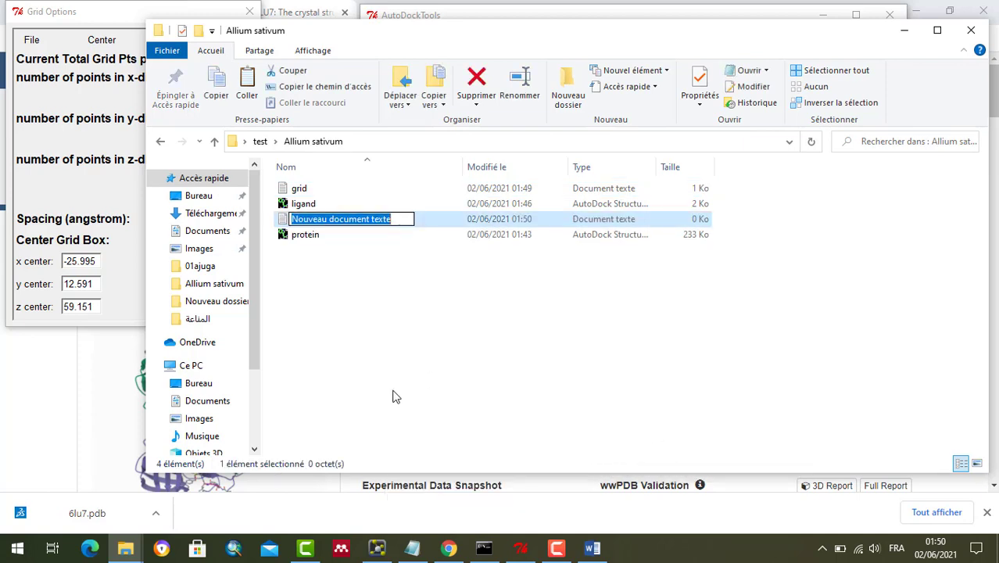
text(config)
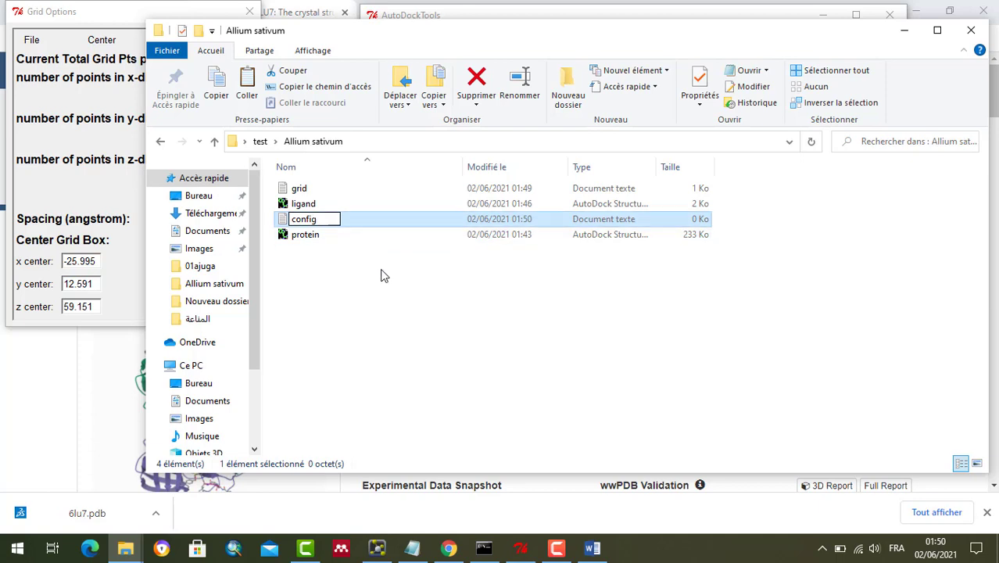
key(Return)
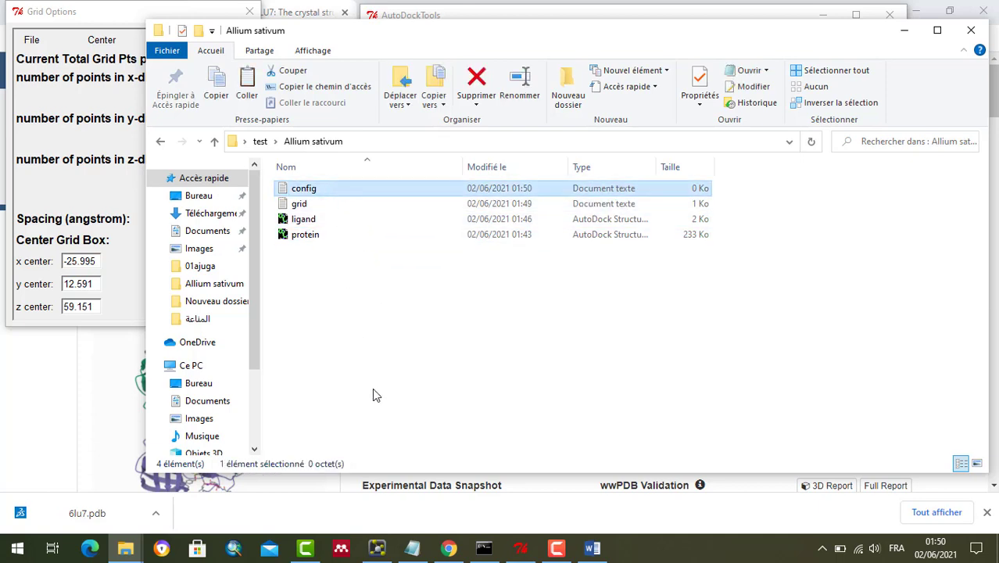
key(Return)
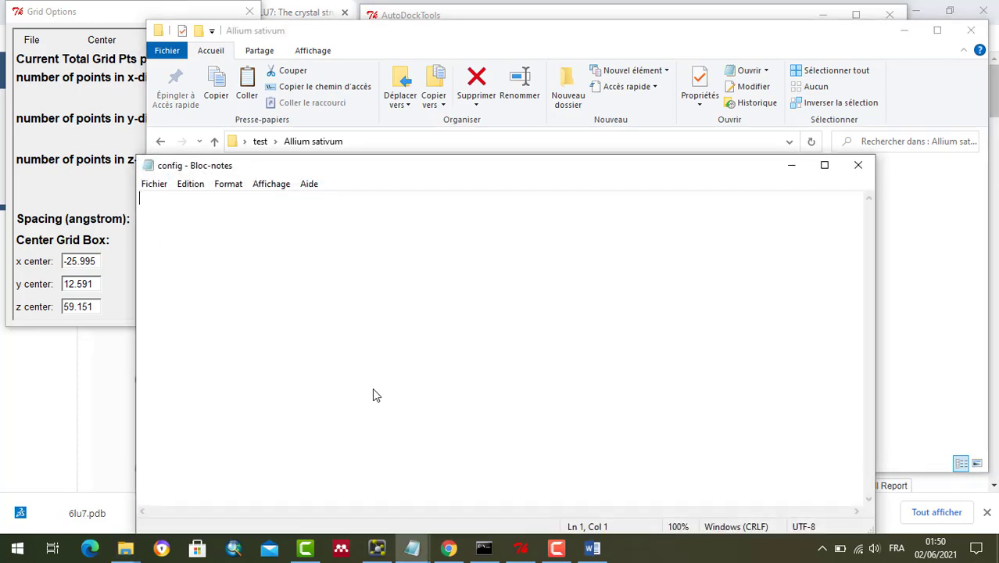
- Begin the config text below a blank line with receptor = protei.pdbqt, followed by a ligand line
key(Return)
text(re)
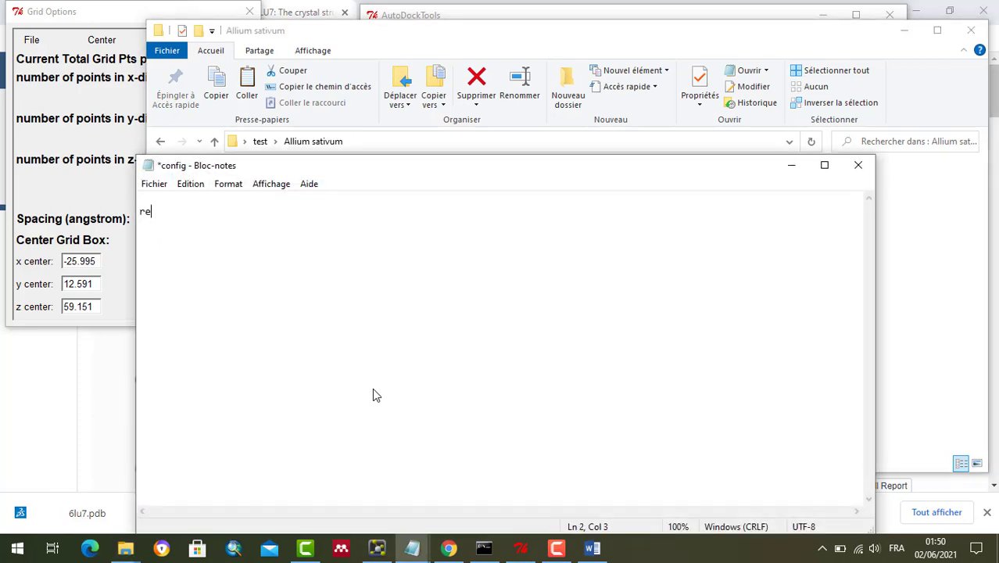
text(ceptor = protei.pdbqt)
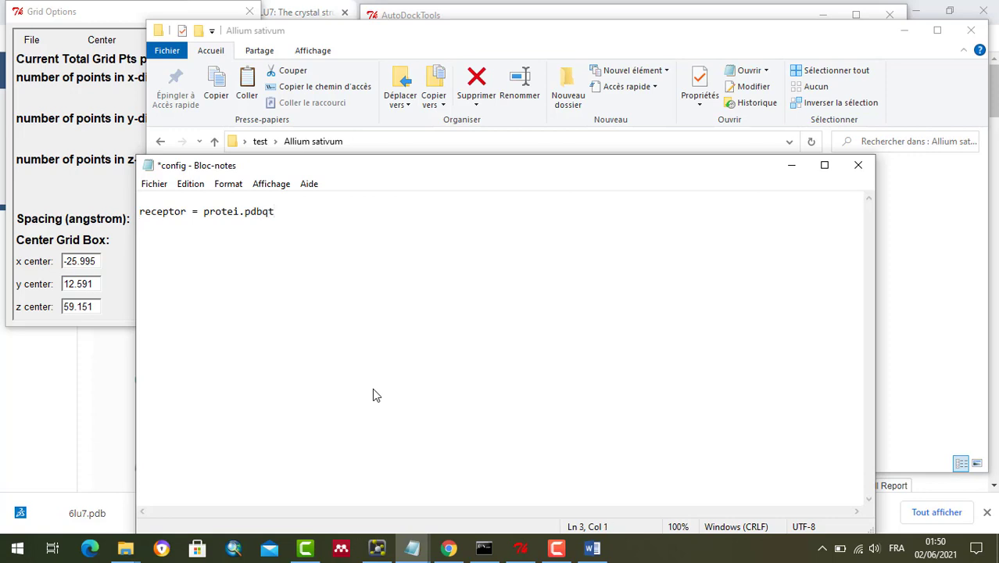
text(gand)
- Replace the draft lines with the full receptor, ligand, center, size, energy_range and exhaustiveness block copied from the other open config file
click(412, 547)
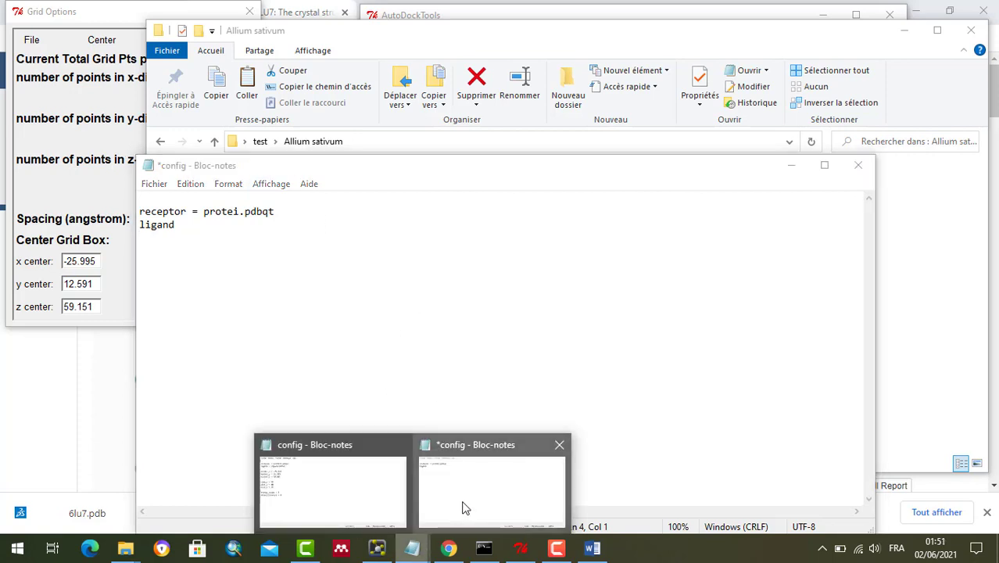
click(341, 508)
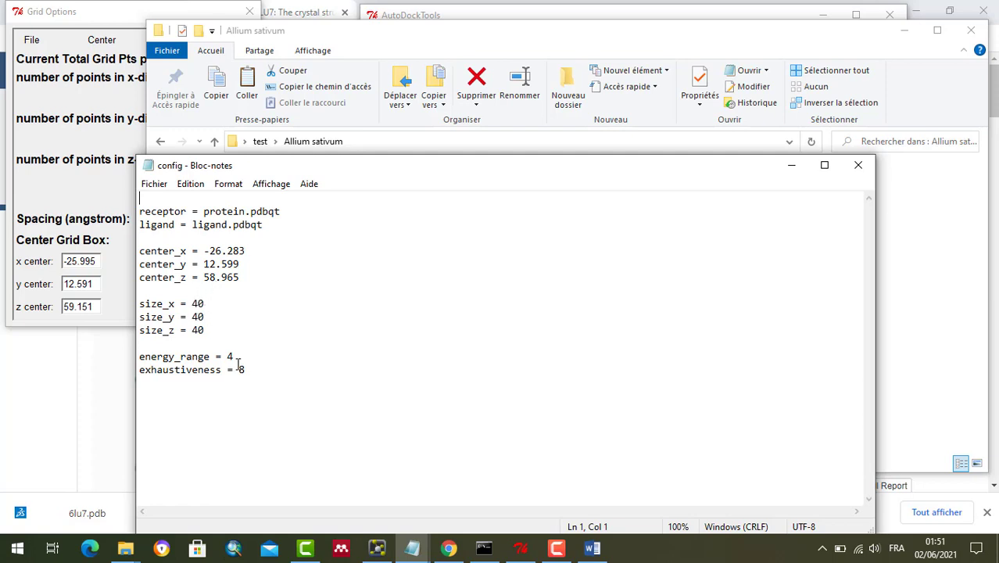
drag(251, 369, 136, 218)
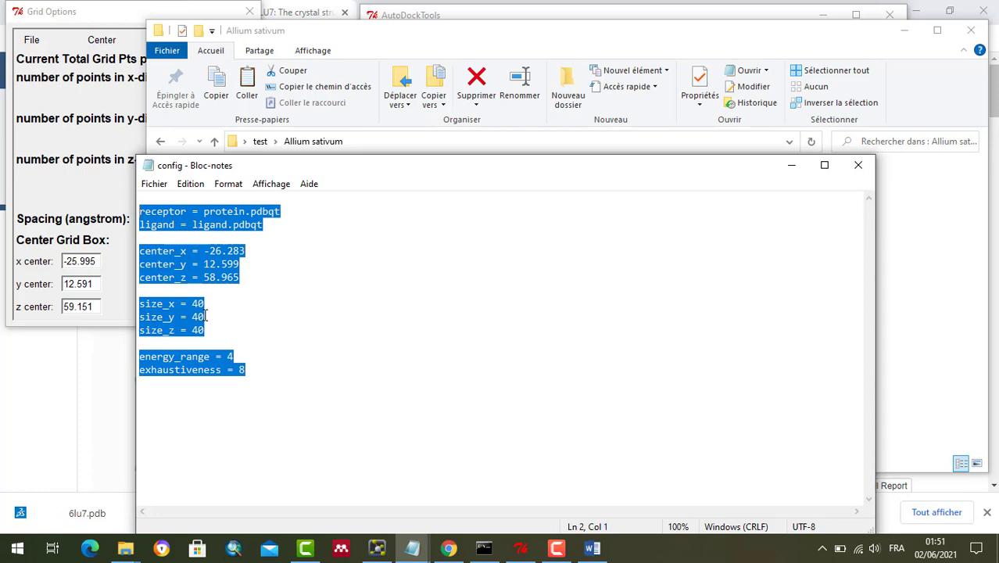
key(ctrl+c)
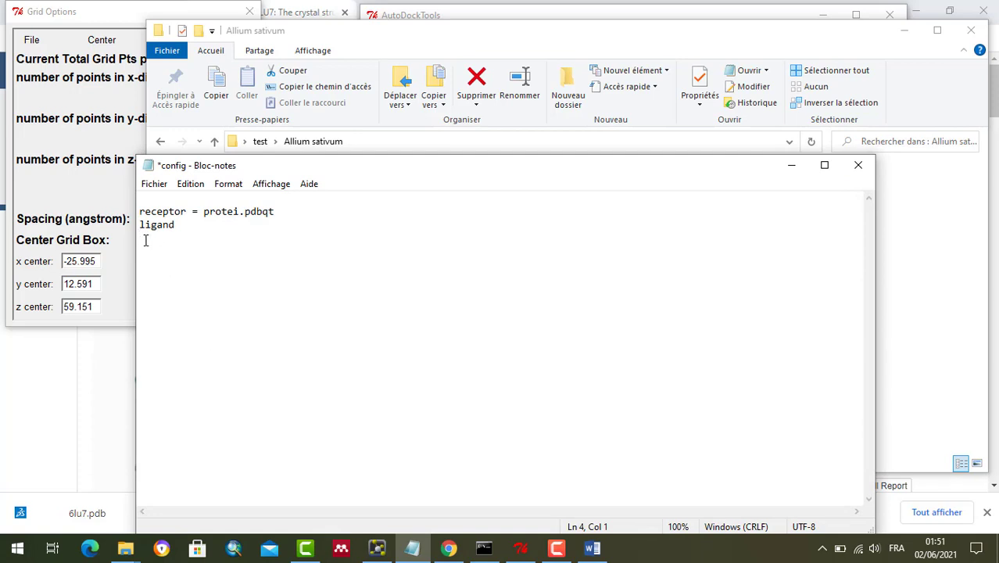
drag(146, 241, 139, 211)
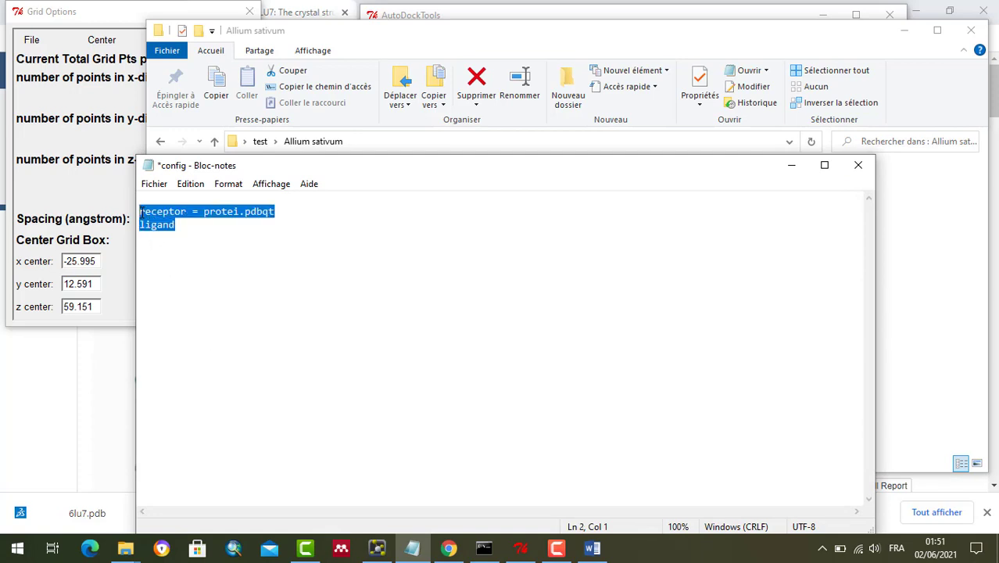
key(ctrl+v)
key(Up)
key(Up)
key(Up)
key(Up)
key(Up)
key(Home)
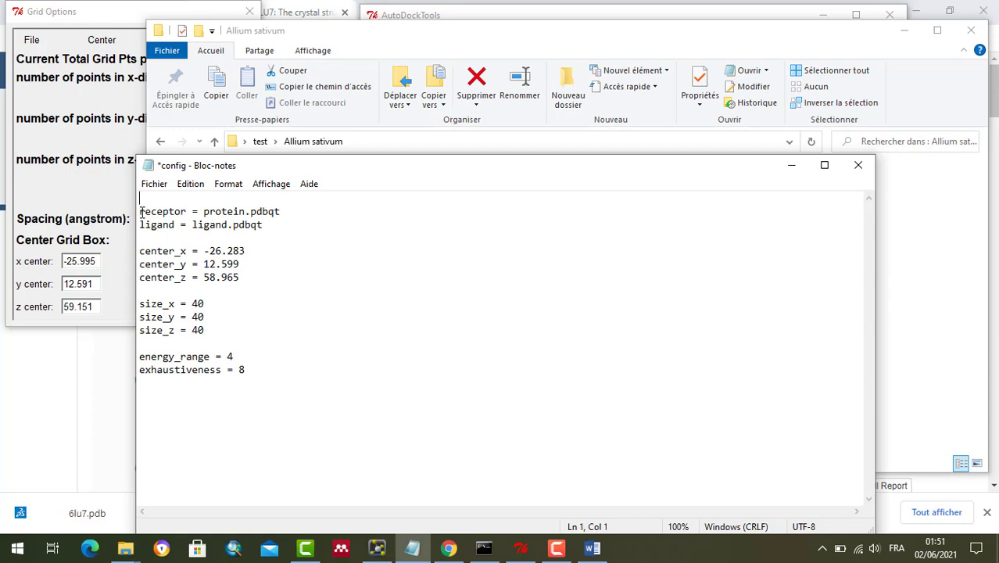
- Check the receptor and ligand file names in the config text
key(Right)
key(Right)
key(Right)
key(Right)
key(Right)
key(Right)
key(Right)
key(Right)
key(Right)
key(Right)
key(Right)
key(Right)
key(Right)
key(Right)
key(Right)
key(Right)
key(Right)
key(Right)
key(Right)
key(Right)
key(Down)
key(Left)
key(Left)
key(Left)
key(Left)
key(Left)
key(Left)
key(Left)
key(Left)
key(Right)
key(Right)
key(Down)
- Set center_x to -25.995 and center_y to 12.591 in the config text
click(212, 251)
key(shift+Right)
text(5)
key(shift+Right)
key(shift+Right)
key(shift+Right)
text(995)
key(shift+Right)
text(1)
- Set center_z to 59.151 in the config text
key(Down)
key(Left)
key(Left)
key(Left)
key(shift+Left)
text(9)
key(Right)
key(shift+Right)
key(shift+Right)
key(shift+Right)
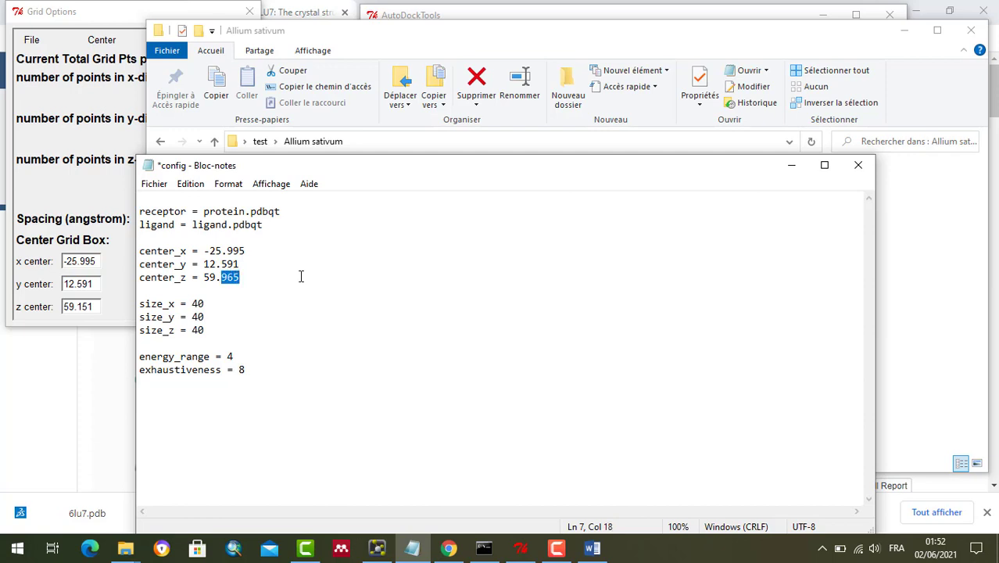
text(151)
- Arrange the config text beside the Grid Options and compare its center and size values with the grid box settings
drag(144, 20, 155, 20)
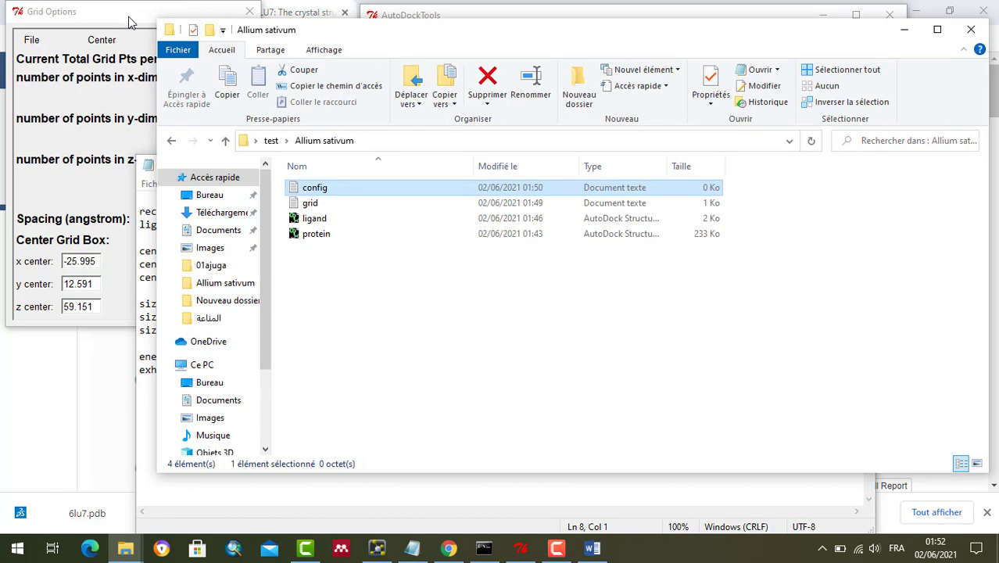
click(130, 19)
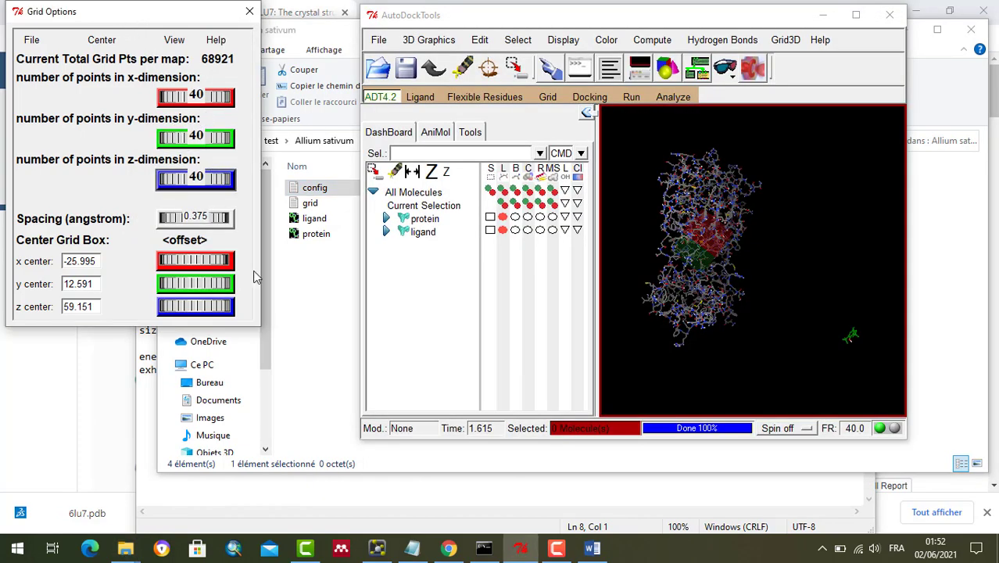
click(381, 503)
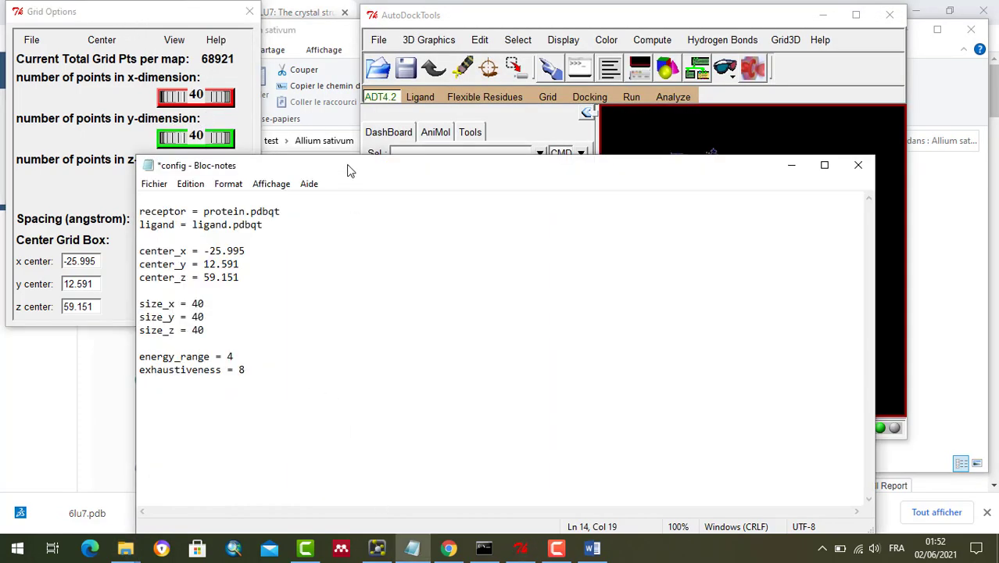
drag(349, 170, 496, 132)
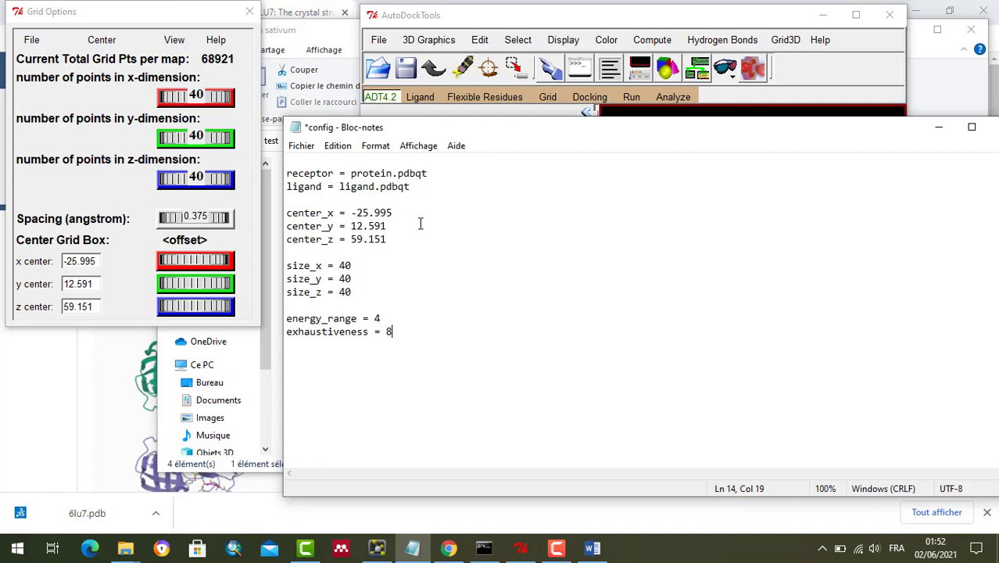
drag(482, 119, 412, 109)
right_click(411, 109)
click(347, 315)
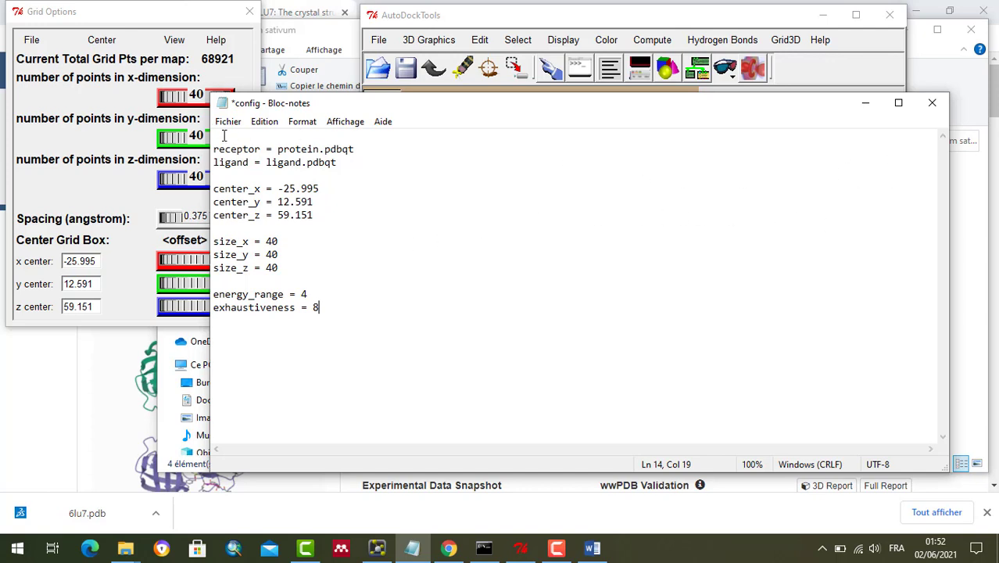
- Save the config file and close it
click(226, 125)
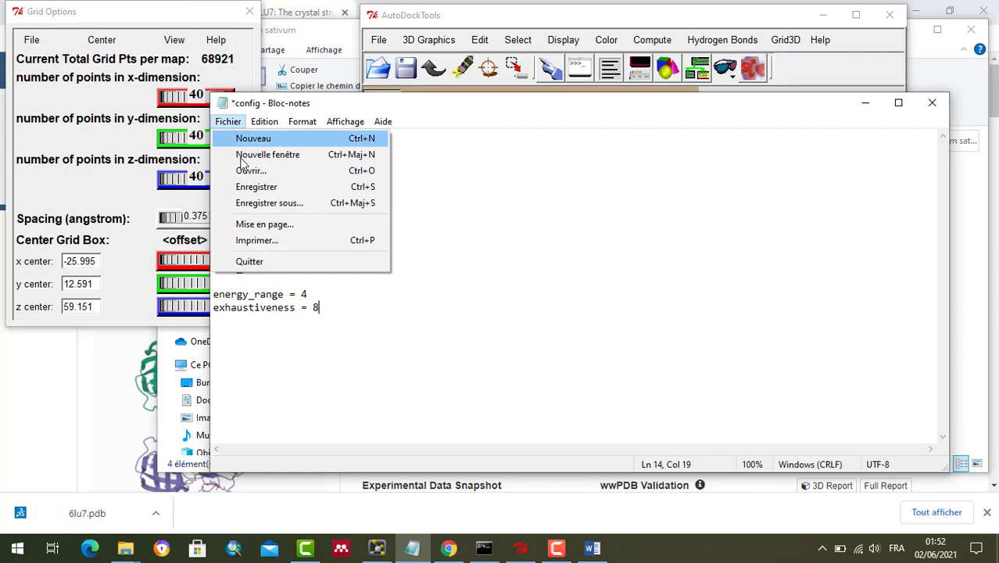
click(250, 191)
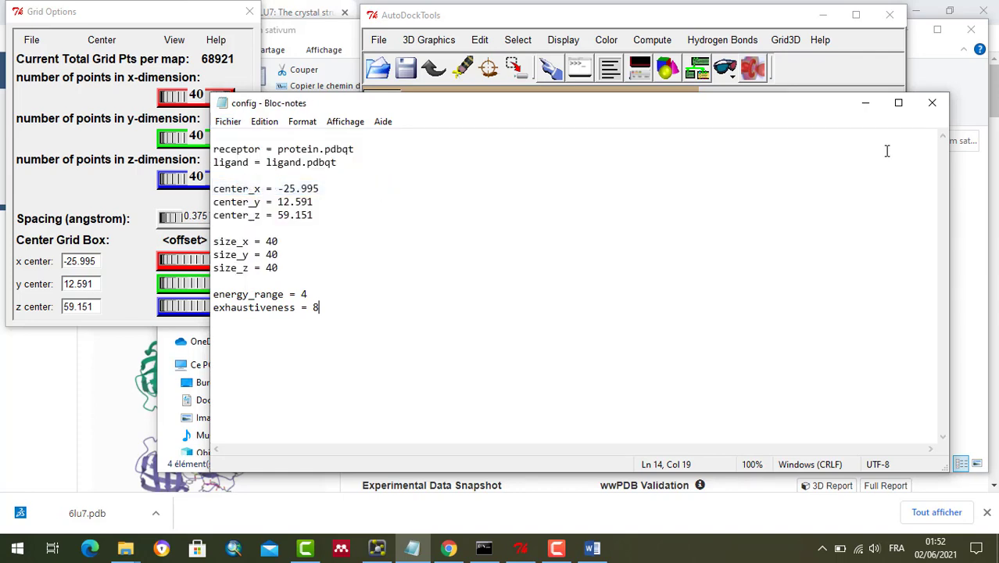
click(932, 102)
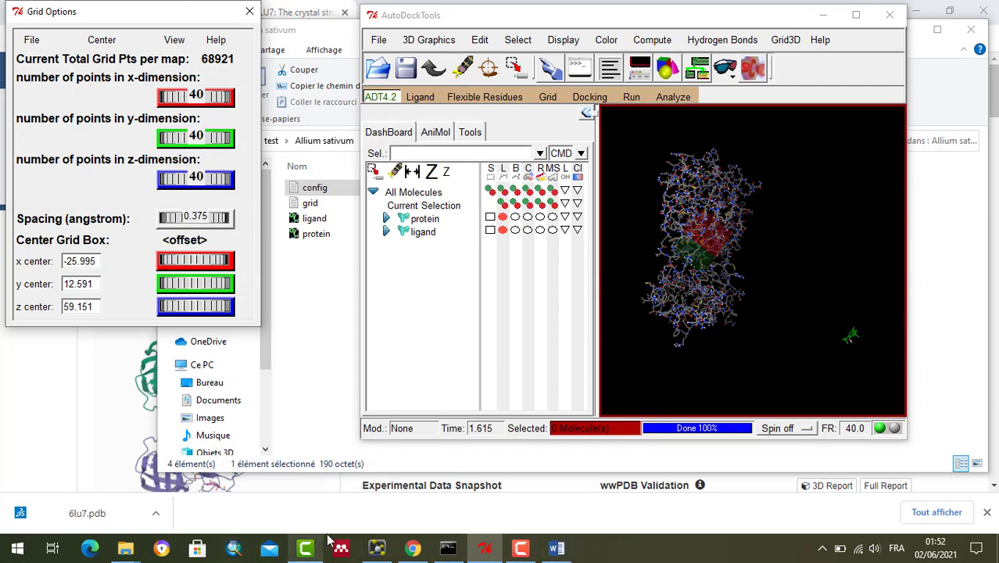
- Review the config, grid, ligand and protein files in the Allium sativum folder
click(304, 294)
click(313, 203)
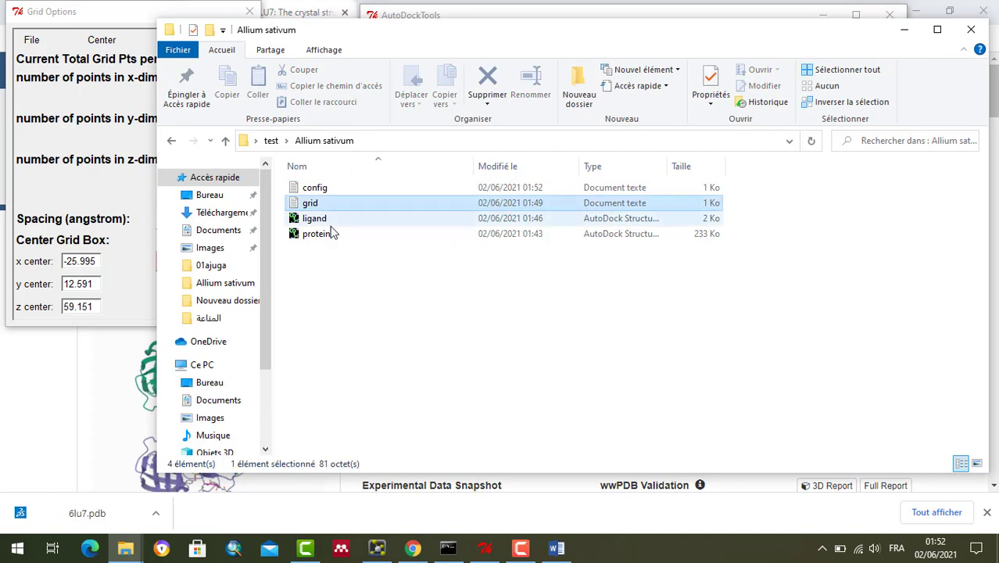
click(335, 220)
click(336, 233)
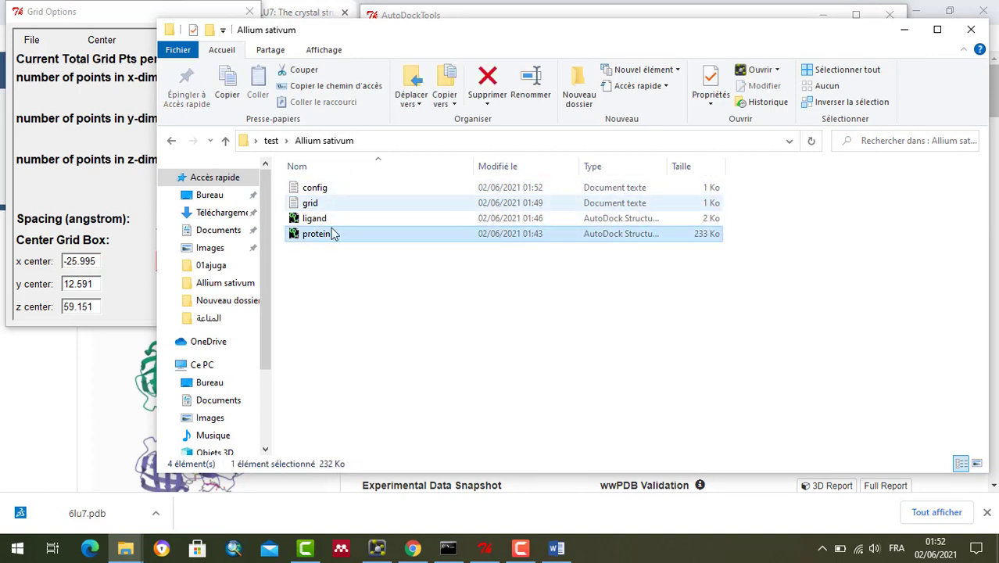
click(336, 278)
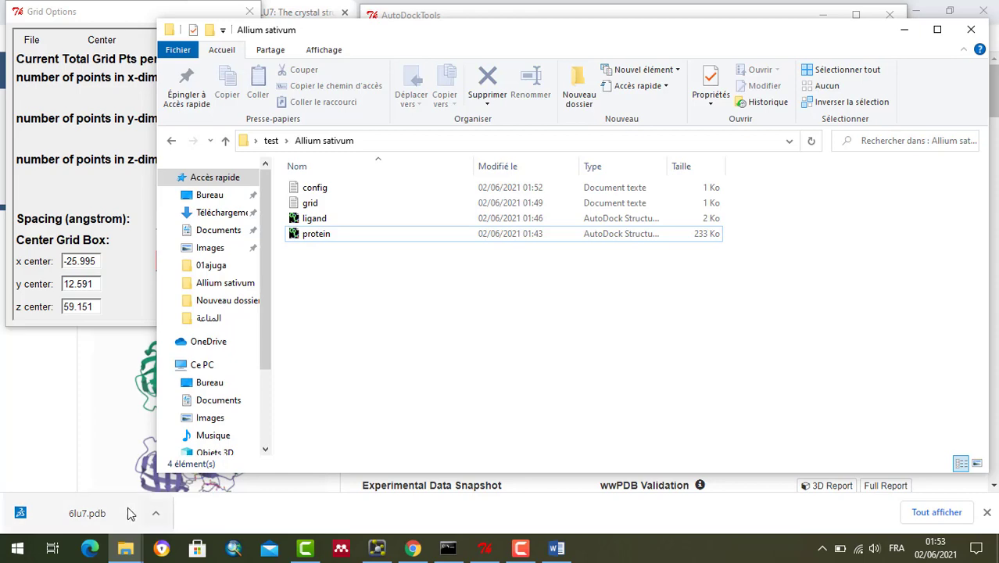
- Switch to the Téléchargements folder window and browse to Programmes (x86) on Disque local (C:)
mouse_move(126, 552)
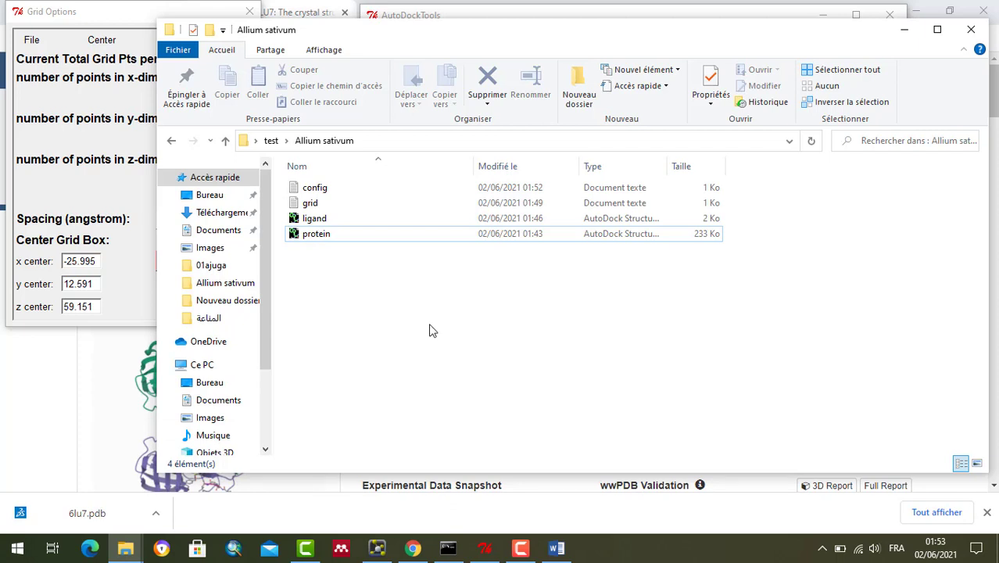
click(127, 549)
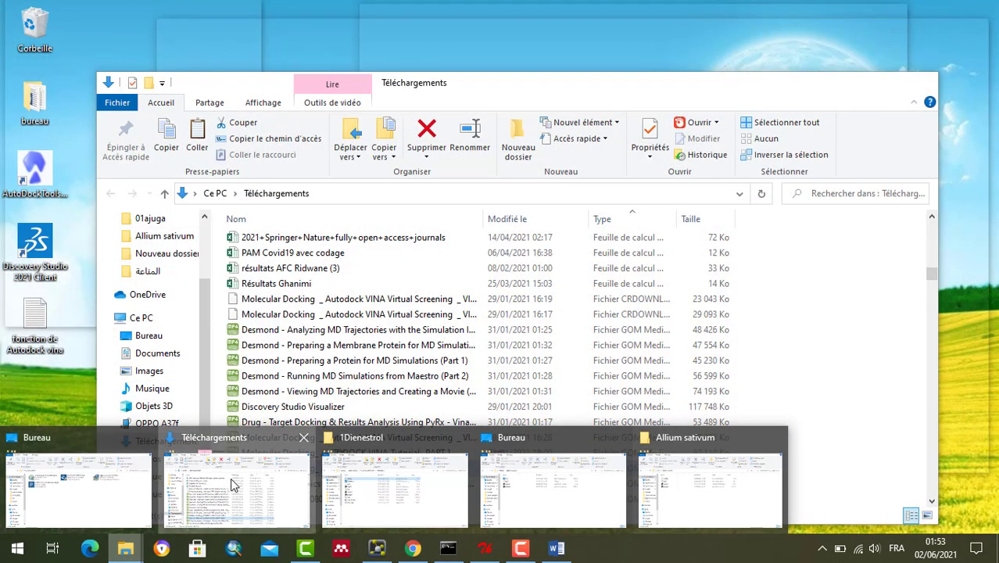
click(231, 478)
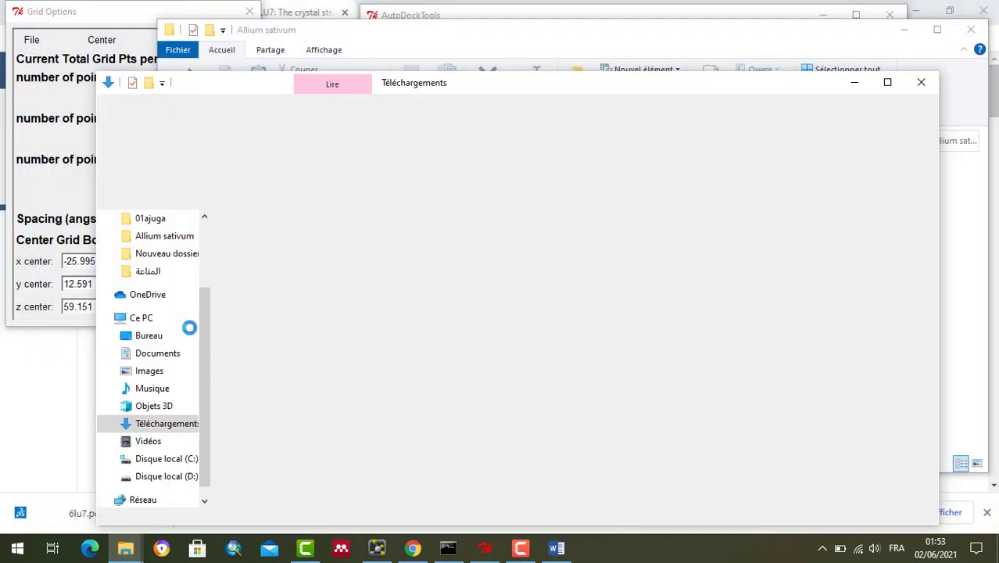
click(195, 336)
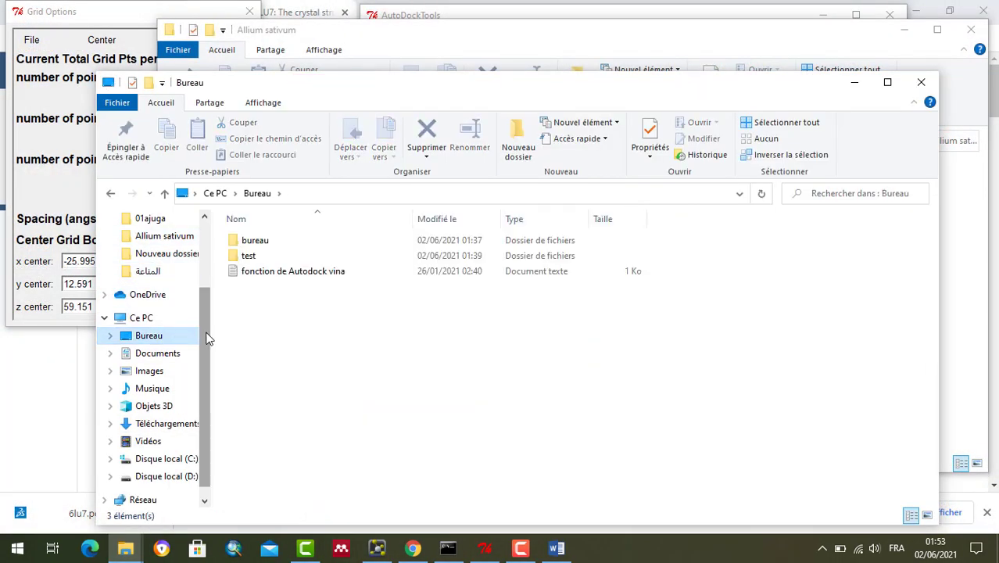
drag(207, 335, 208, 420)
click(190, 442)
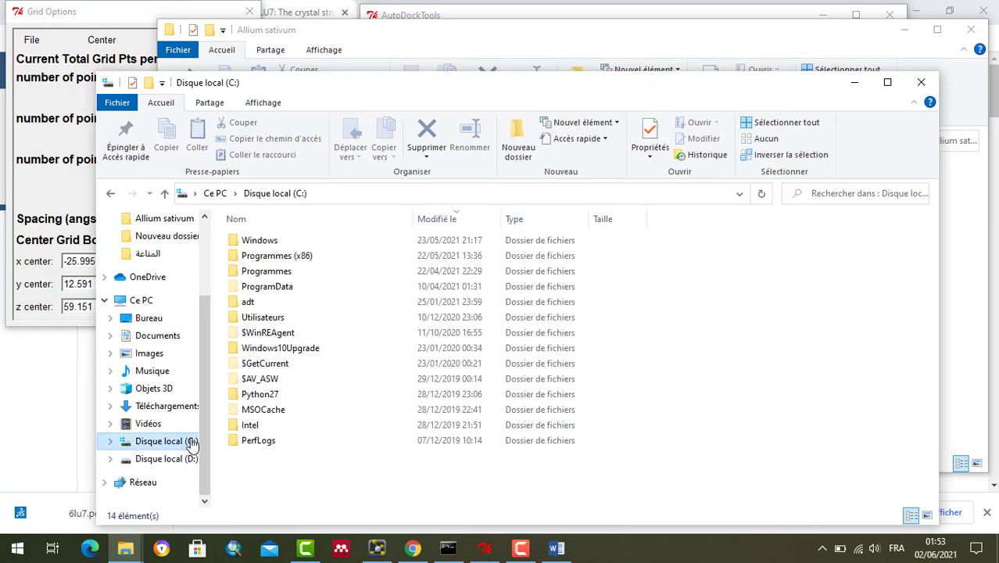
double_click(282, 256)
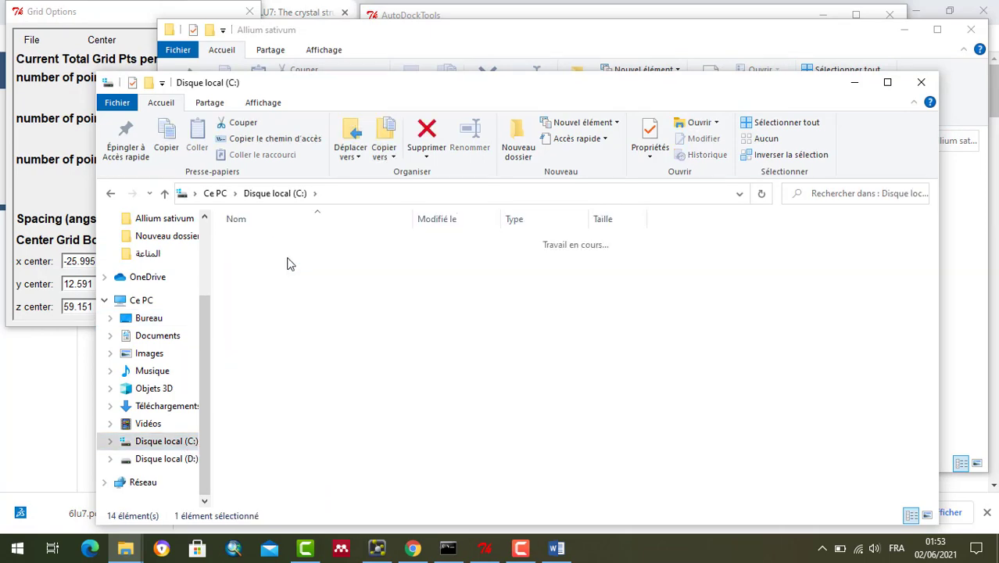
key(alt+Left)
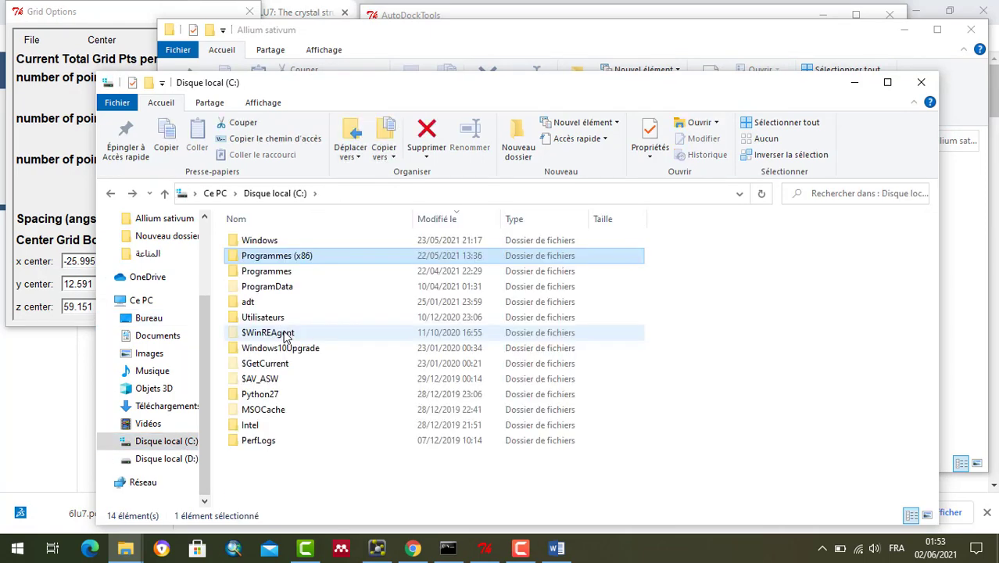
key(Return)
- Find The Scripps Research Institute folder in Programmes (x86) and open its Vina subfolder
key(Down)
key(Down)
key(Down)
key(Down)
key(Down)
key(Down)
key(Down)
key(Down)
key(Down)
key(Down)
key(Down)
key(Down)
key(Down)
key(Down)
key(Down)
key(Down)
key(Down)
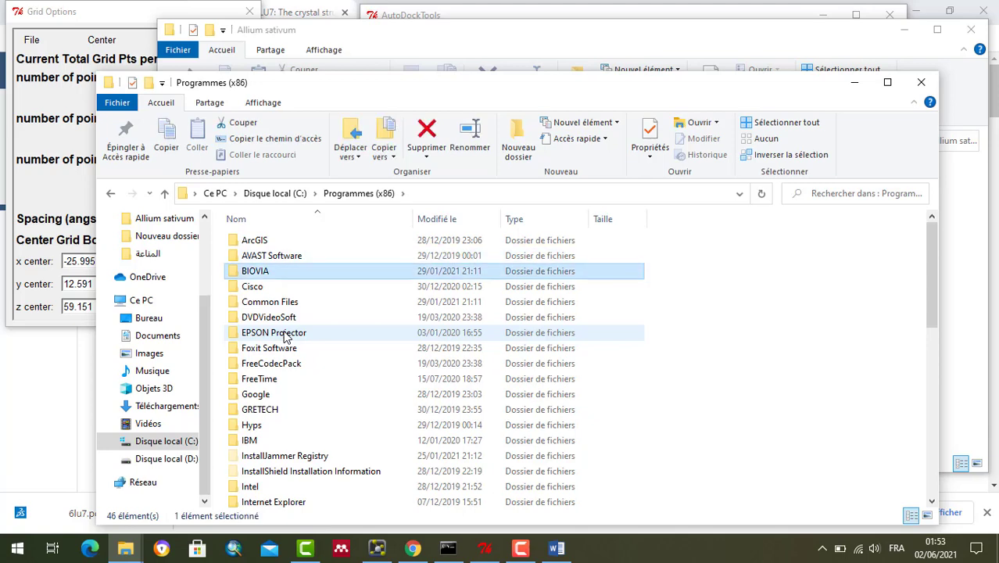
key(Down)
key(Down)
key(Down)
key(Down)
key(Down)
key(Down)
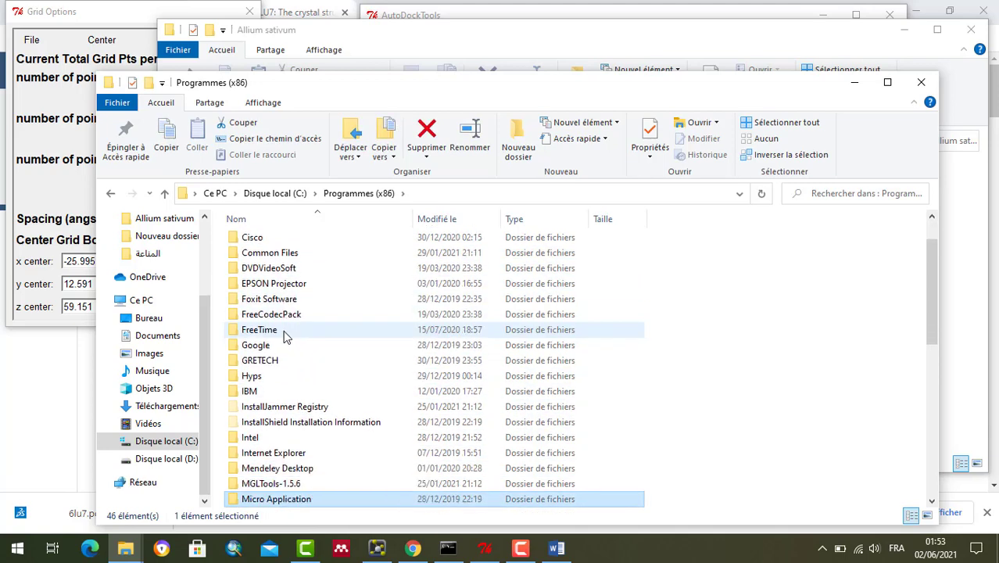
scroll(284, 335, down, 8)
click(285, 332)
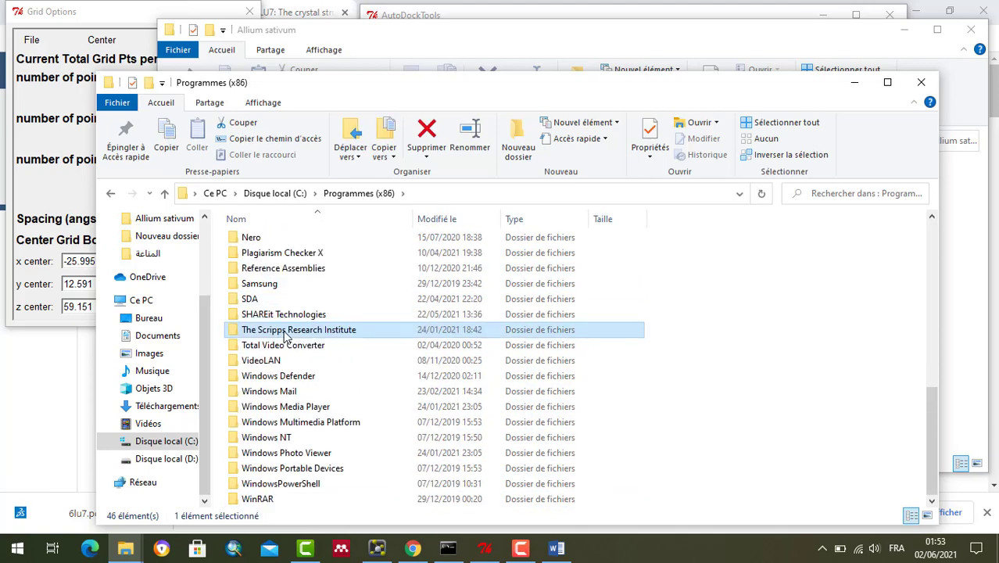
key(Return)
key(Down)
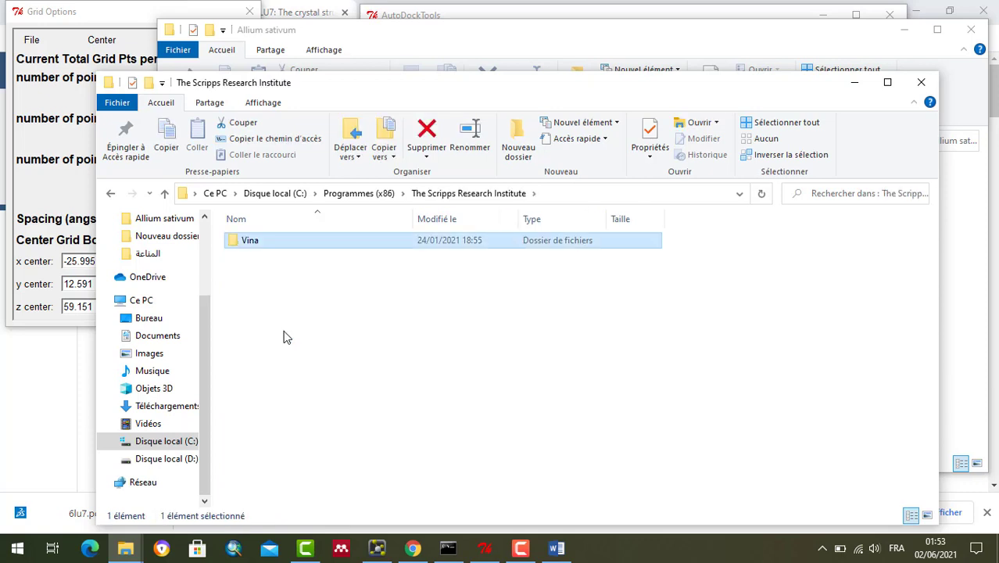
key(Return)
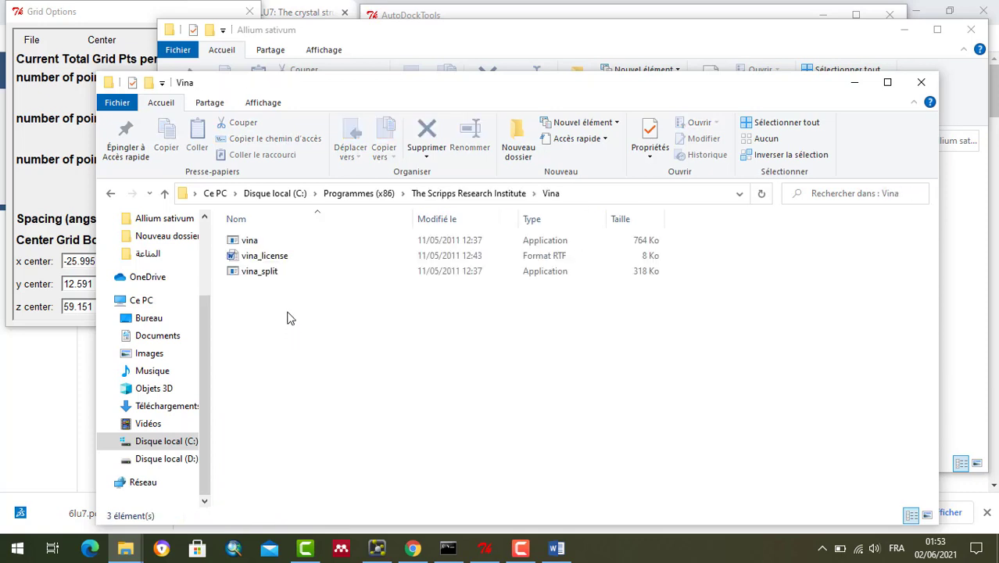
- Copy the vina, vina_license and vina_split files and minimize the Vina folder window to return to Allium sativum
drag(284, 295, 257, 247)
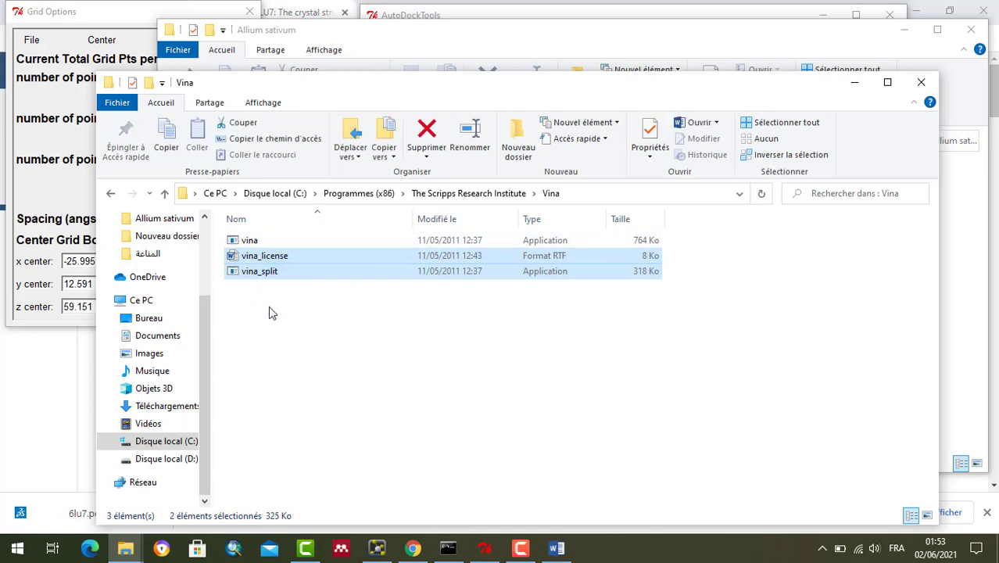
click(270, 307)
drag(284, 318, 259, 239)
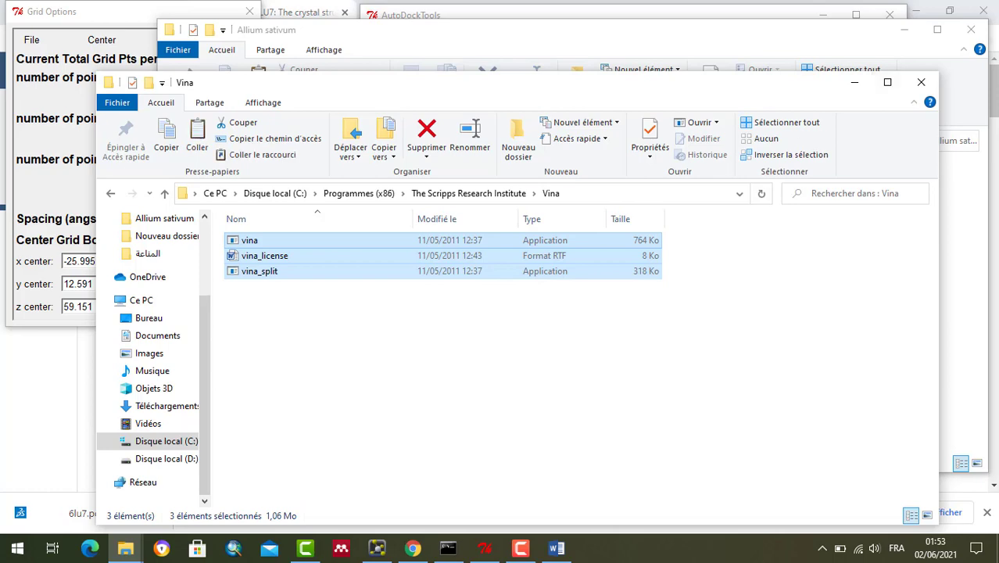
click(853, 82)
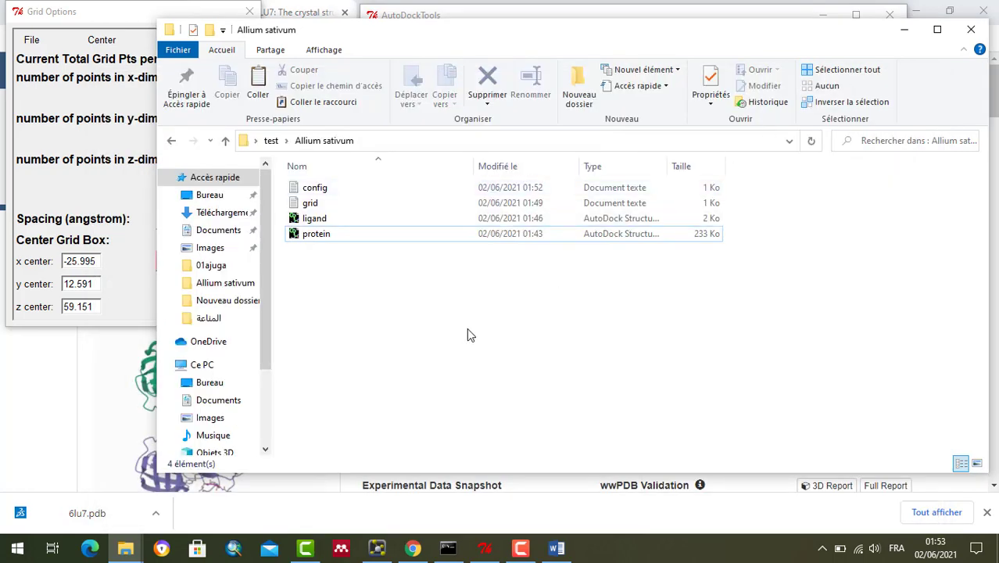
- Paste vina, vina_license and vina_split into the Allium sativum folder and try launching vina and vina_split
key(ctrl+v)
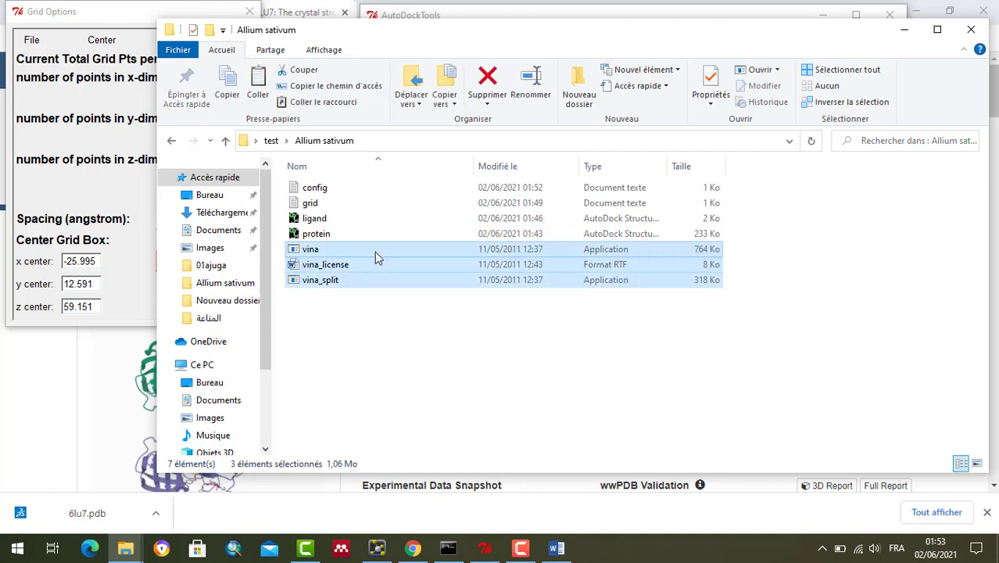
double_click(374, 249)
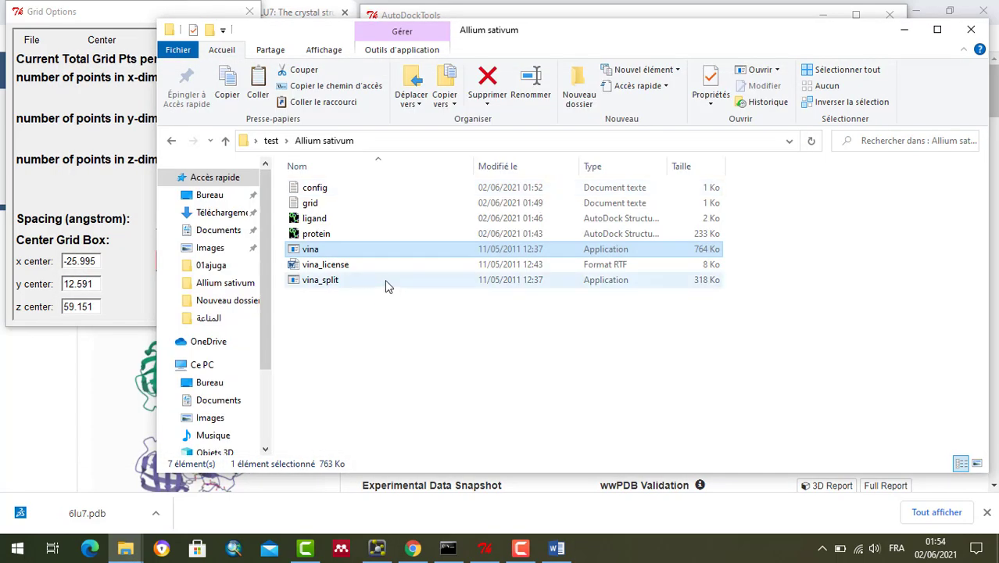
click(385, 283)
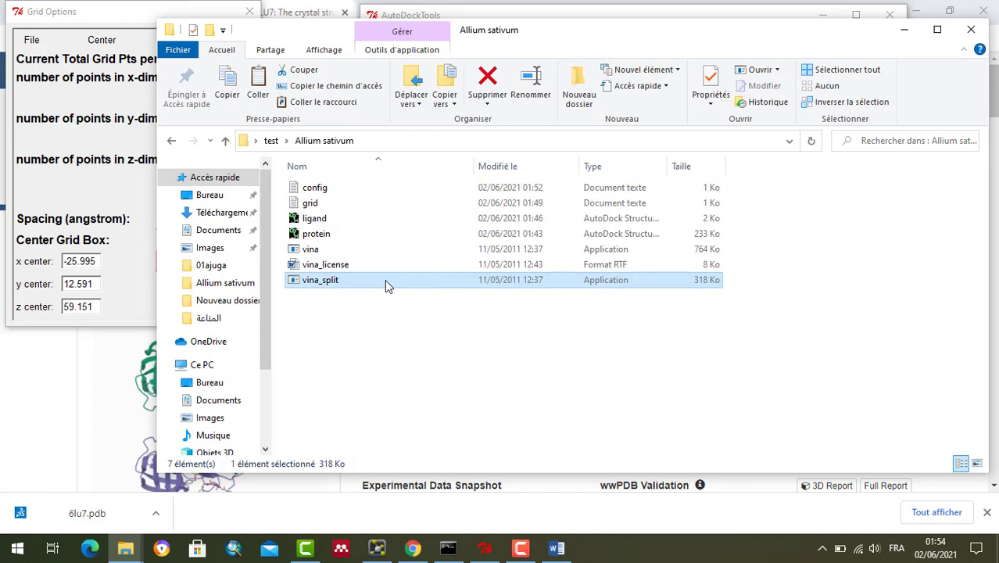
double_click(384, 281)
click(414, 335)
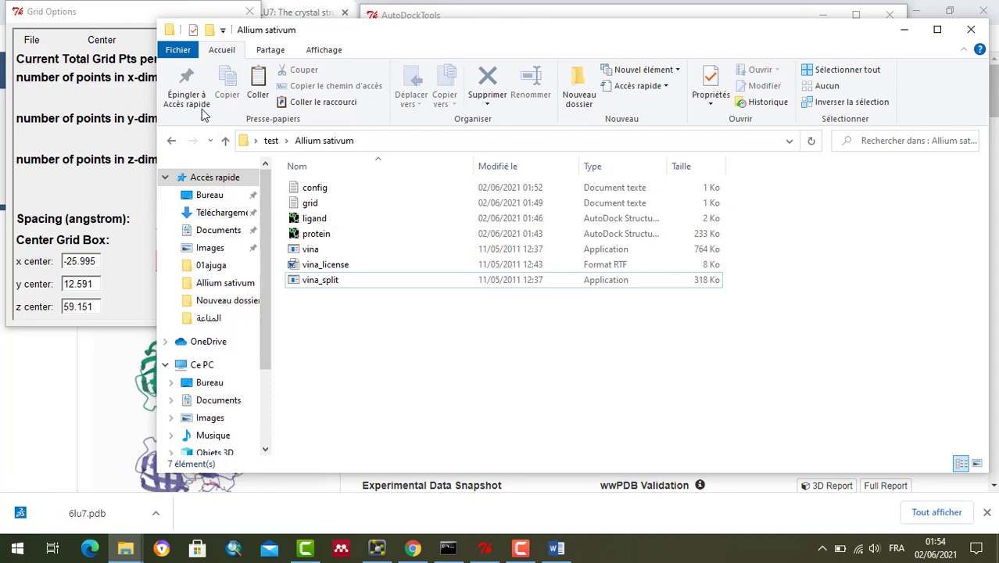
- Check the PyMOL and AutoDockTools windows, and minimize AutoDockTools to return to the Allium sativum folder
click(378, 548)
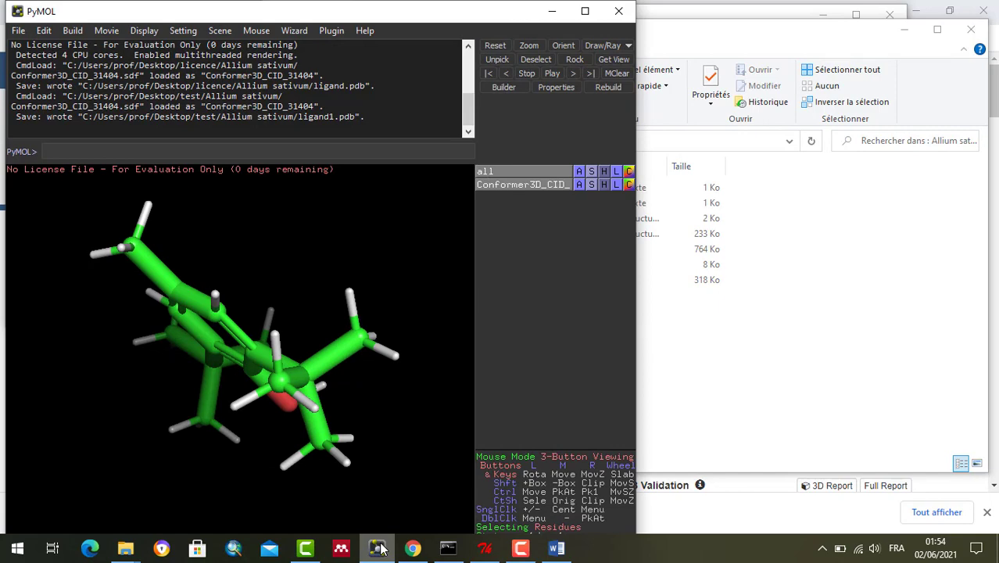
click(378, 548)
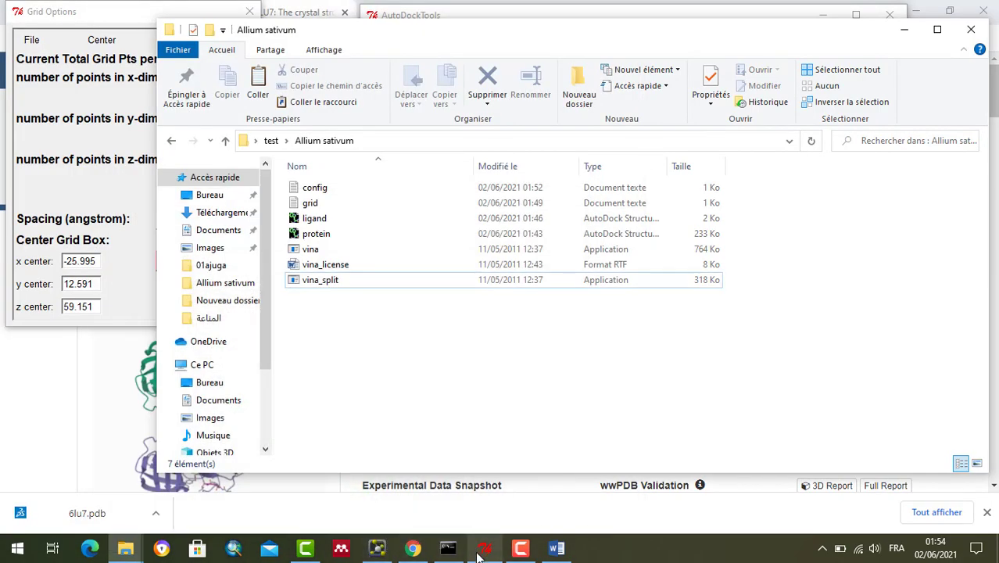
mouse_move(480, 555)
click(477, 505)
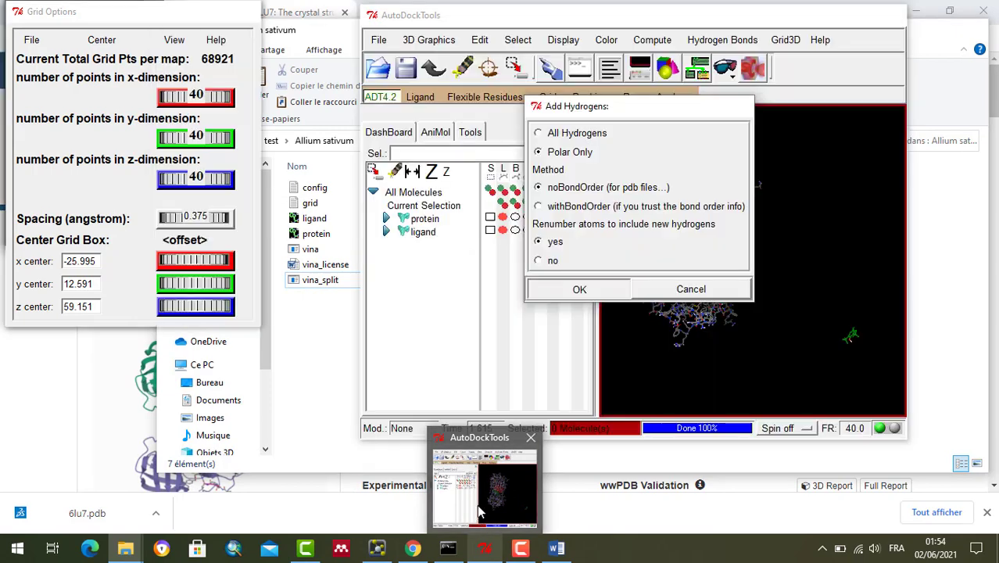
click(479, 508)
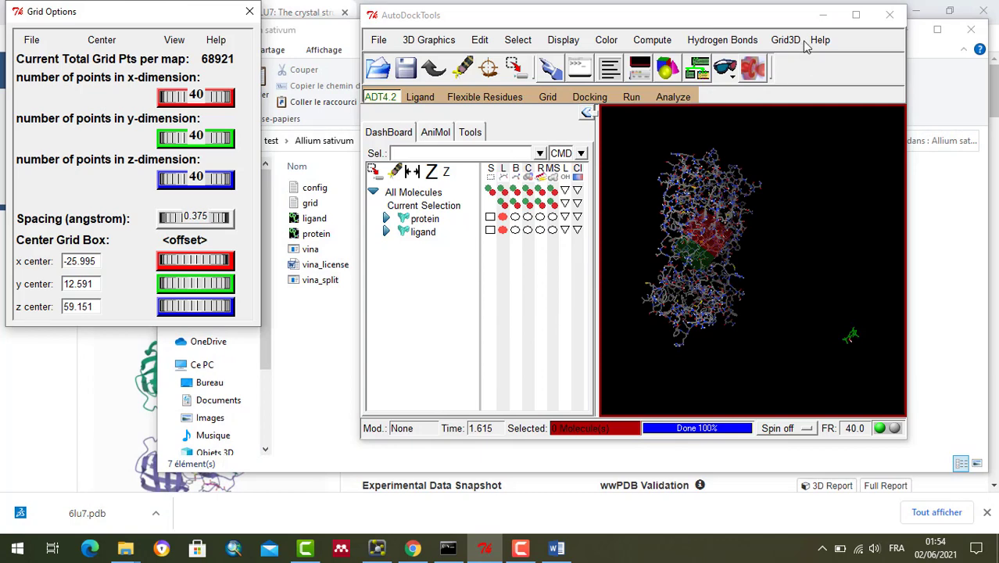
click(823, 15)
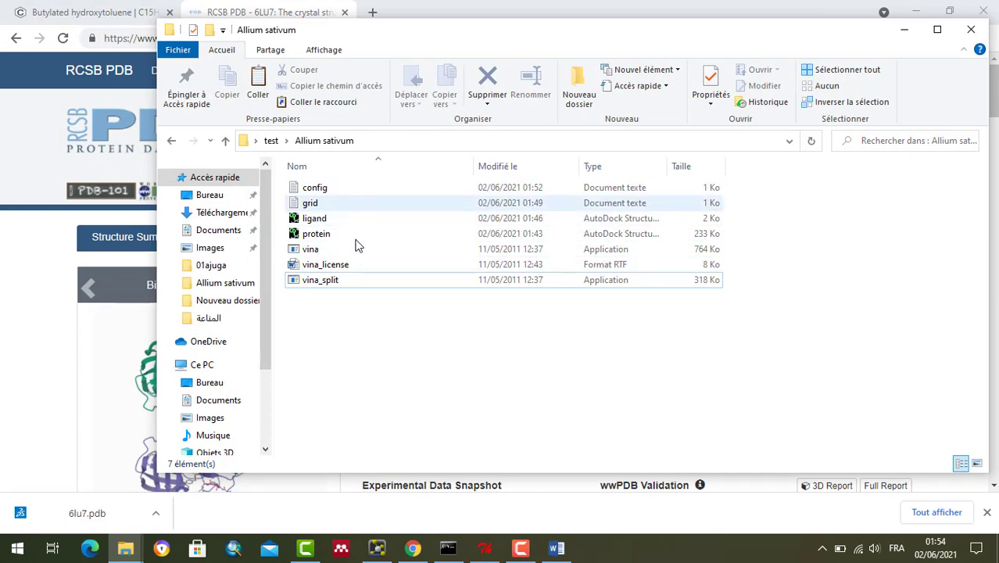
click(484, 549)
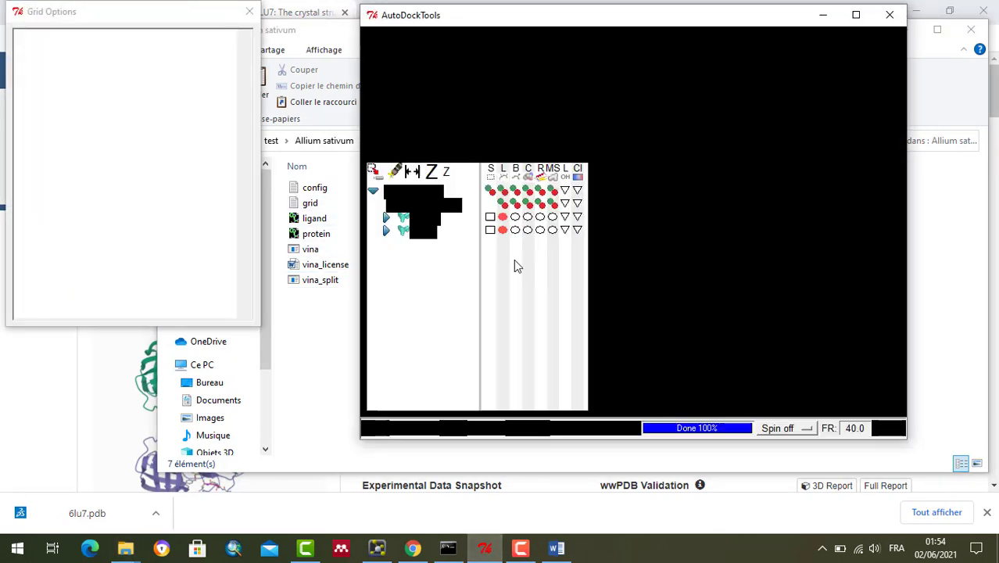
click(484, 548)
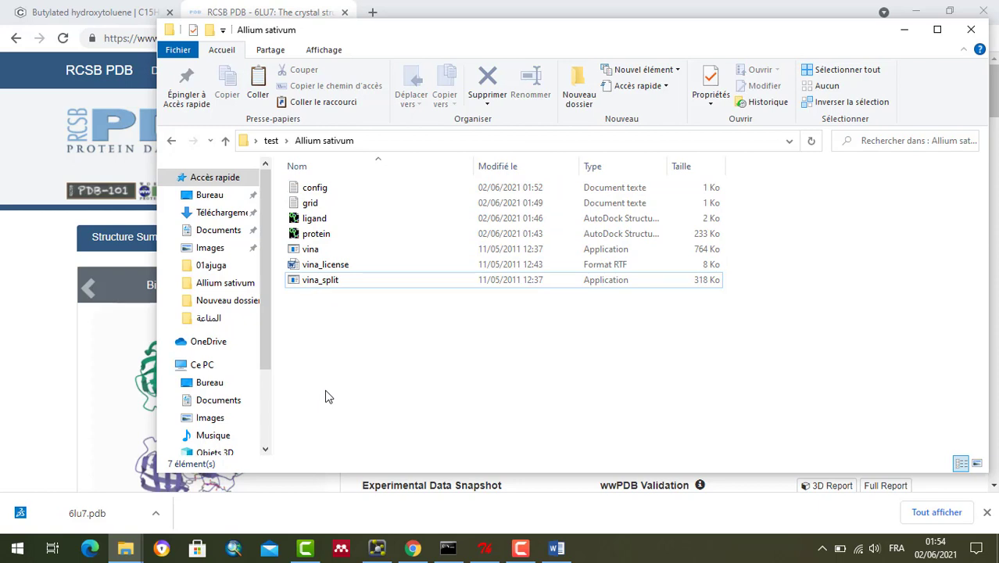
- Search Windows for cmd and open the command prompt (Invite de commandes)
click(17, 547)
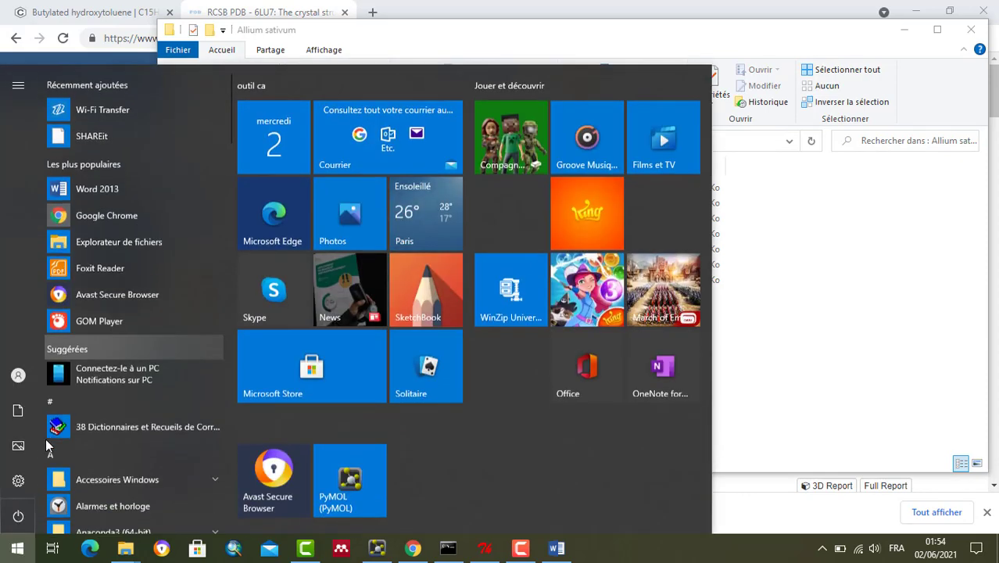
text(cm)
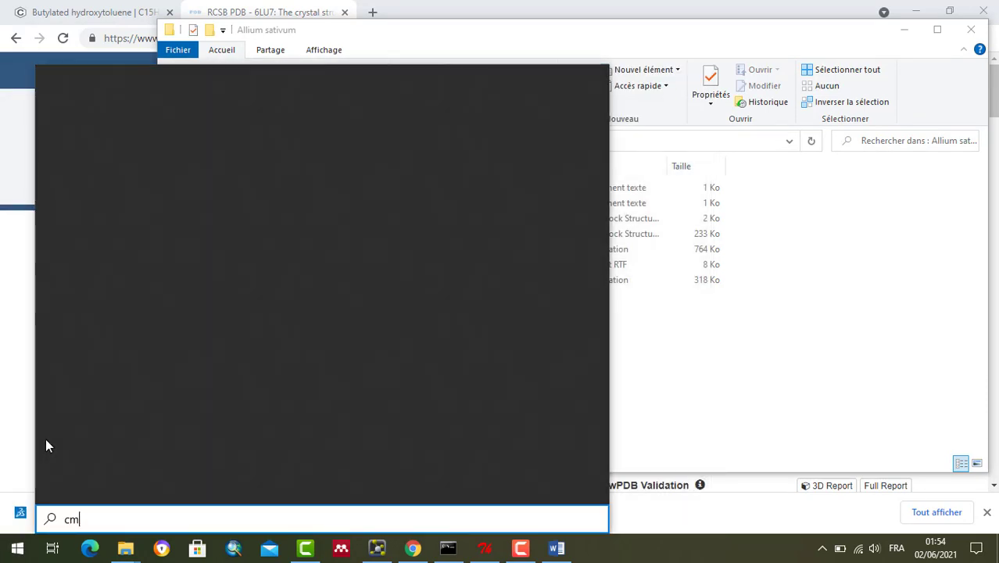
text(d)
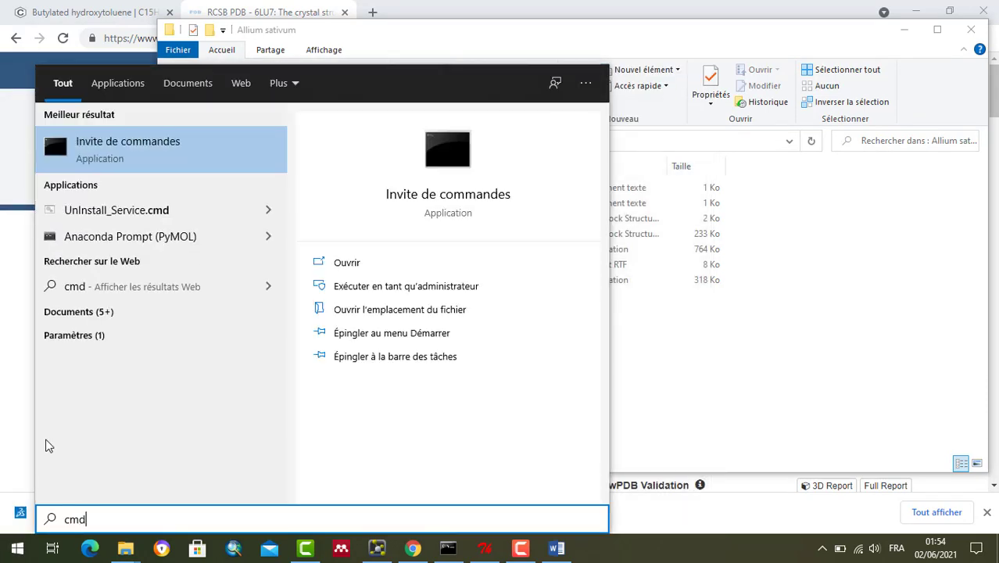
key(Return)
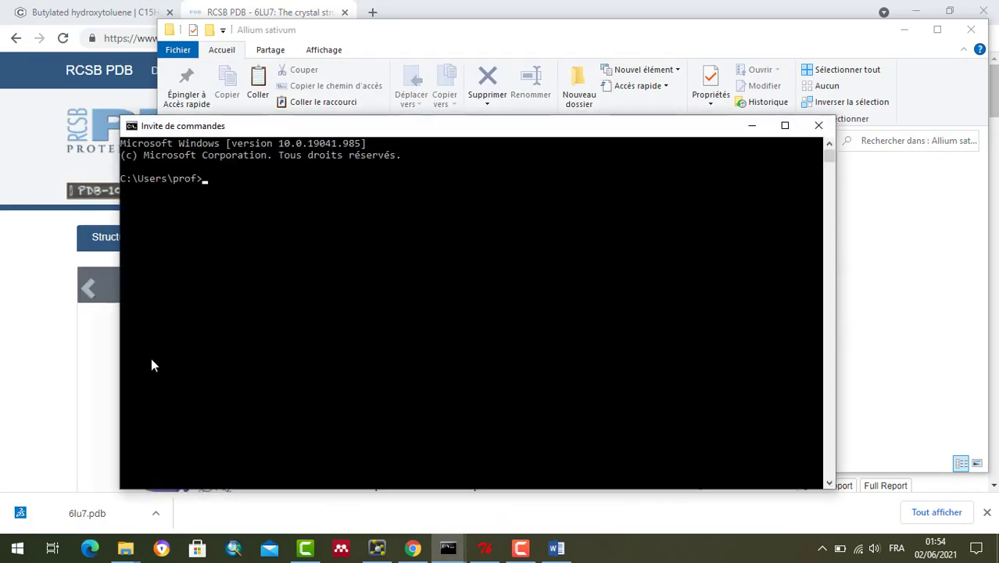
- Return to the Allium sativum folder window and copy its full path
click(510, 36)
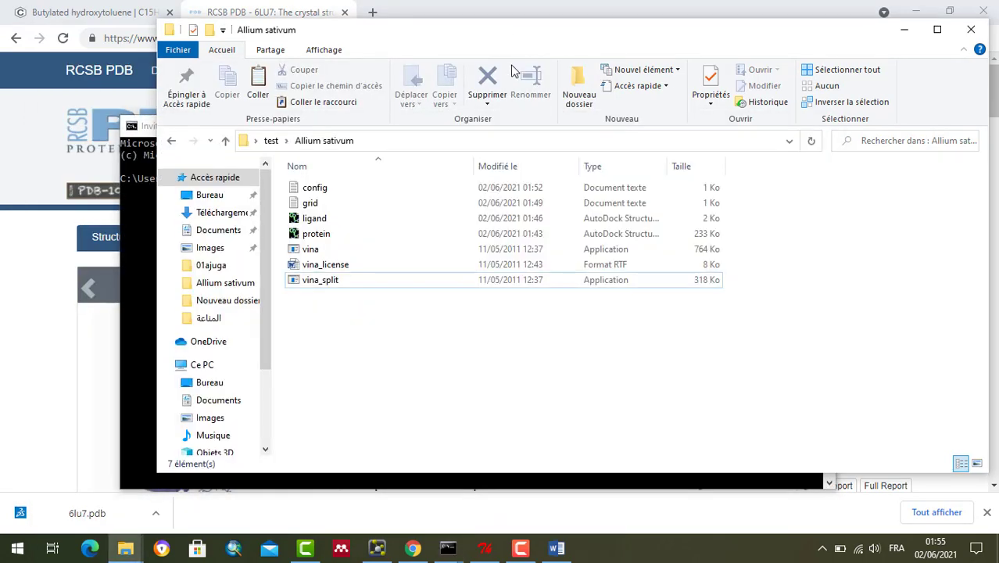
click(414, 143)
key(ctrl+c)
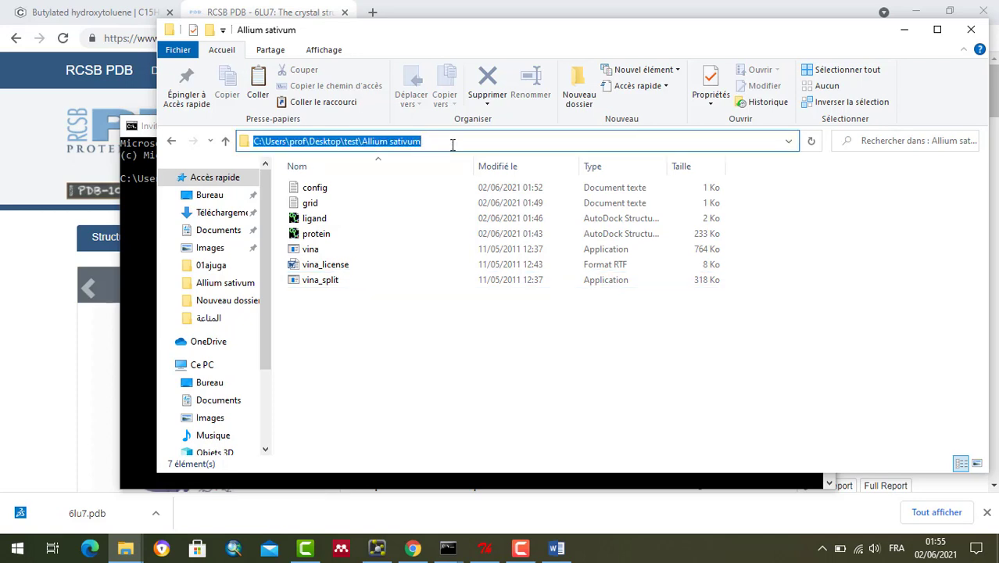
right_click(395, 143)
click(435, 192)
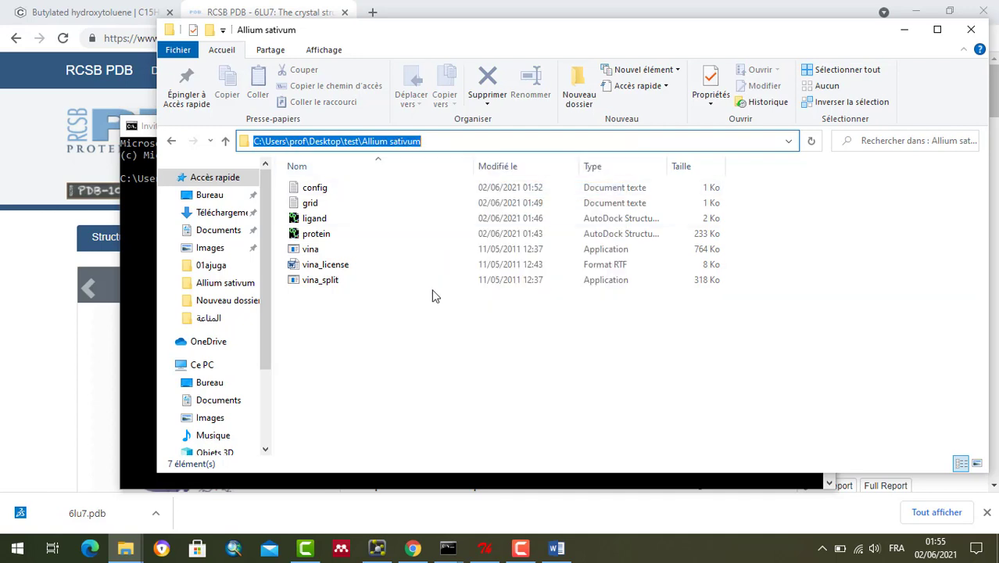
click(408, 365)
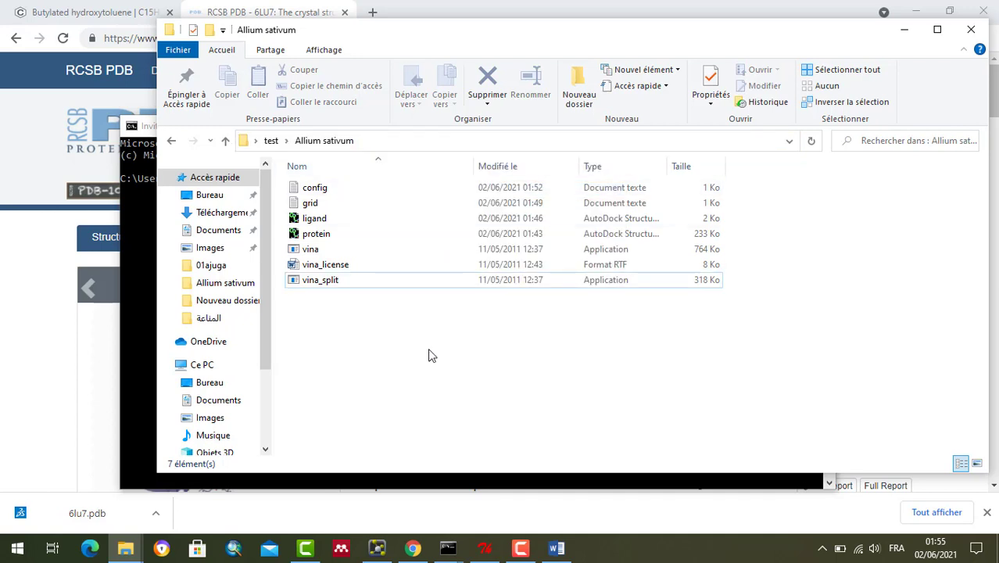
- In the command prompt, change directory to C:\Users\prof\Desktop\test\Allium sativum with the cd command
click(147, 397)
text(cd)
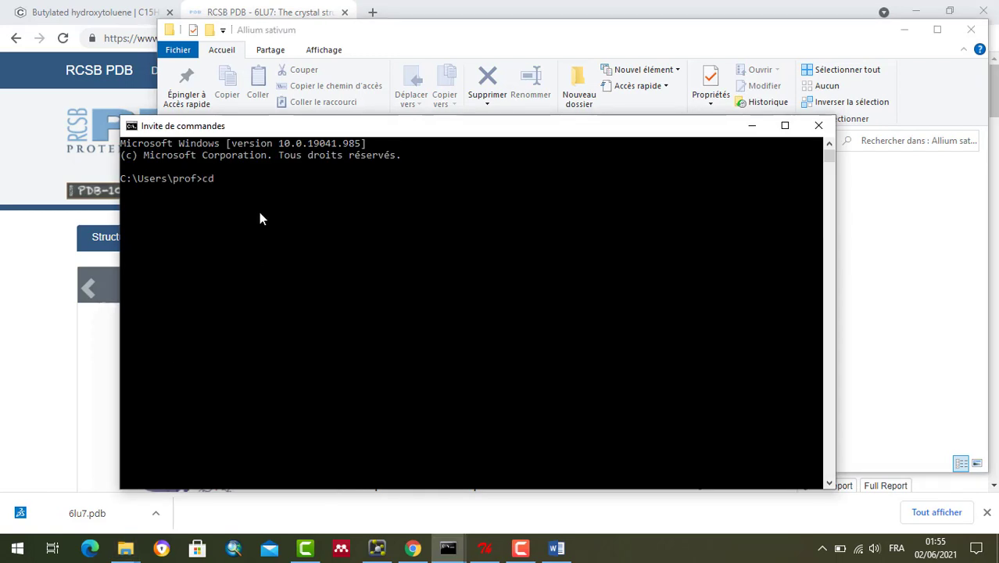
key(ctrl+v)
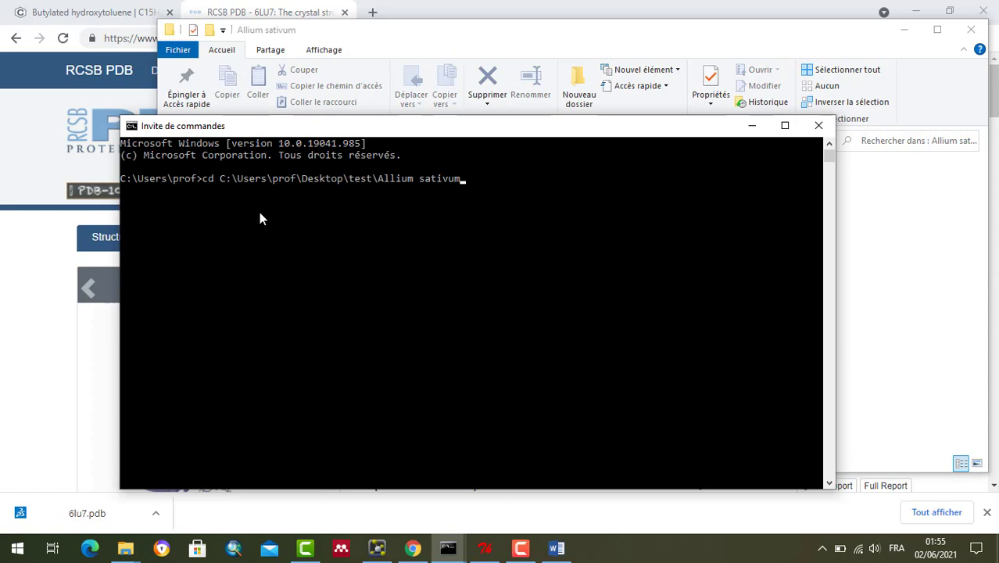
key(Return)
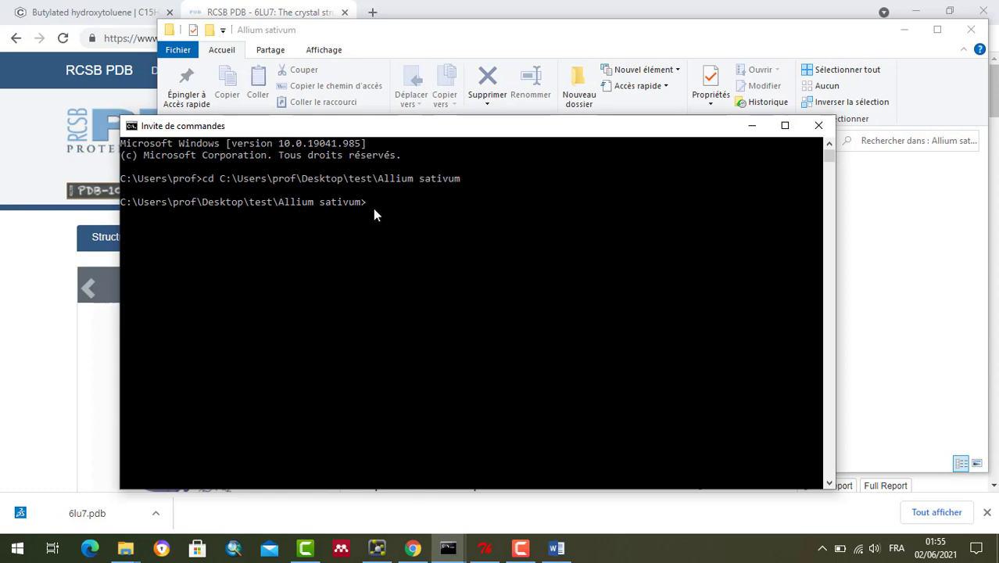
- Switch to the Bureau folder window and open the text file "fonction de Autodock vina"
click(884, 275)
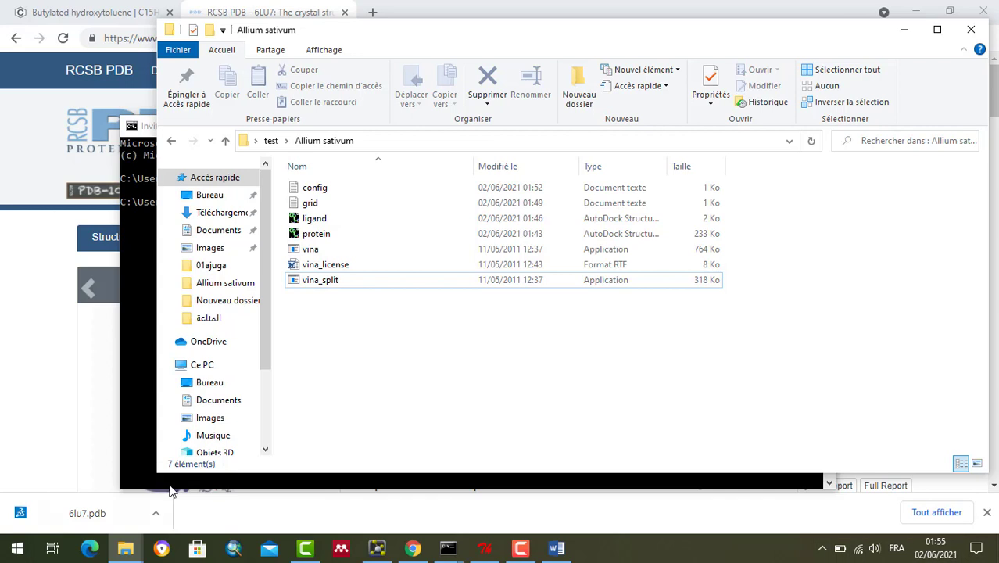
click(125, 547)
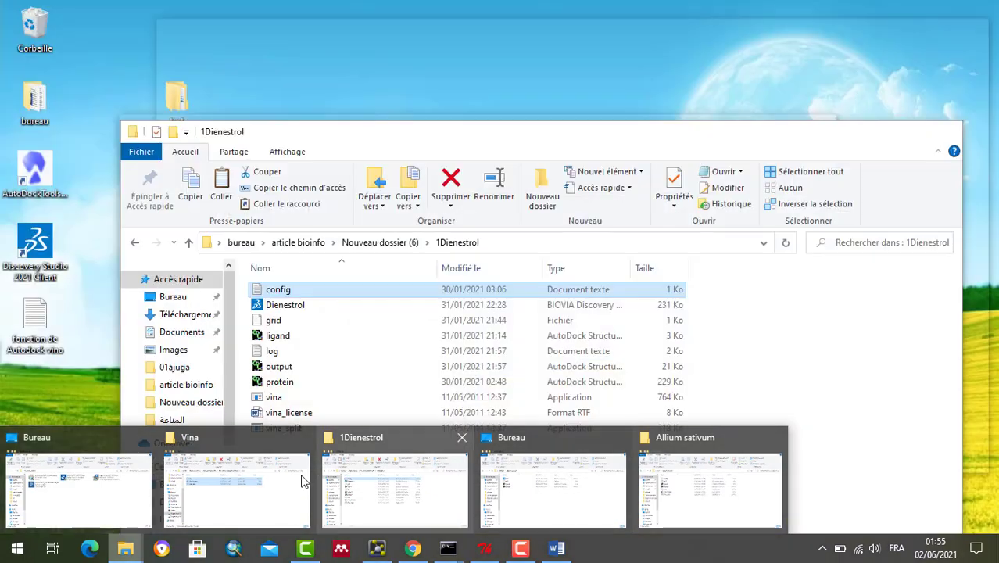
mouse_move(201, 481)
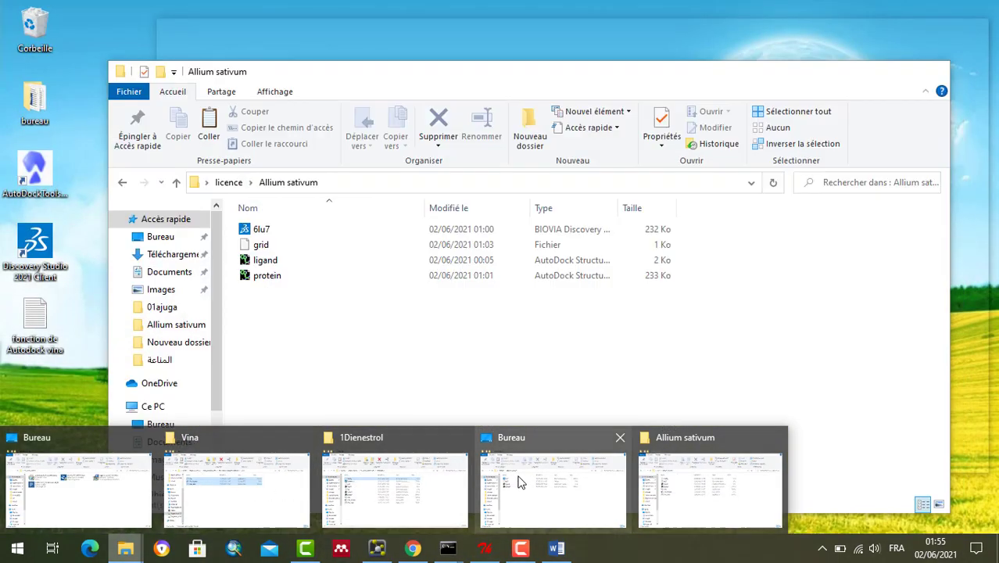
click(517, 480)
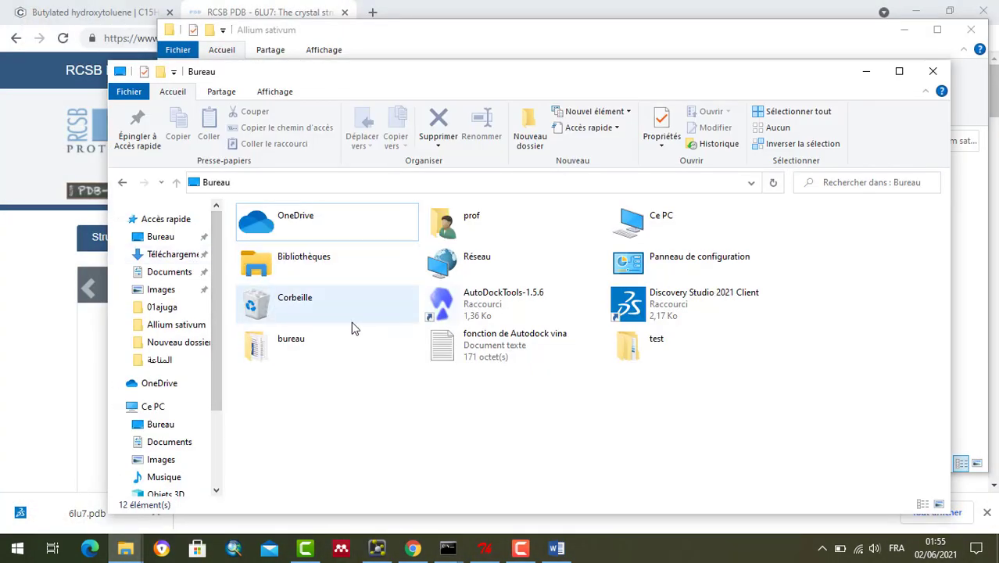
double_click(486, 344)
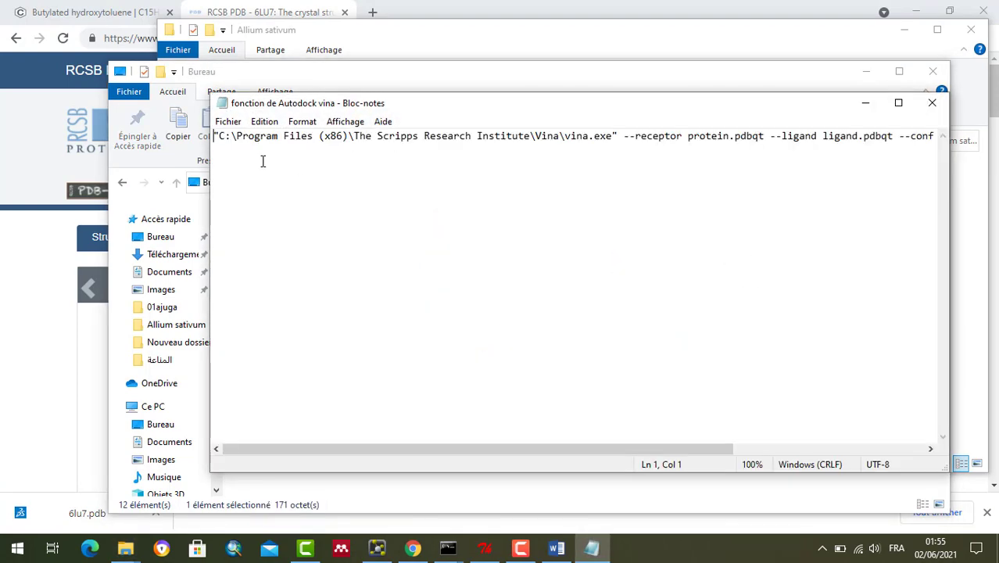
- Read through the Vina command line, examining its receptor, ligand, config, log and output arguments
key(Right)
key(Right)
key(Right)
key(Right)
key(Right)
key(Right)
key(Right)
key(Right)
key(Right)
key(Right)
key(Right)
key(Right)
key(Right)
key(Right)
key(Right)
key(Right)
key(Right)
key(Right)
key(Right)
key(Right)
key(Right)
key(Right)
key(Right)
key(Right)
key(Right)
key(Right)
key(Right)
key(Right)
key(Right)
key(Right)
key(Right)
key(Right)
key(Right)
key(Right)
key(Right)
key(Right)
key(Right)
key(Right)
key(Right)
key(Right)
key(Right)
key(Right)
key(Right)
key(Right)
key(Right)
key(Right)
key(Right)
key(Right)
key(Right)
key(Right)
key(Right)
key(Right)
key(Right)
key(Right)
key(Right)
key(Right)
key(Right)
key(Right)
key(Right)
key(Right)
key(Right)
key(Right)
key(Right)
key(Right)
key(Right)
key(Right)
key(Right)
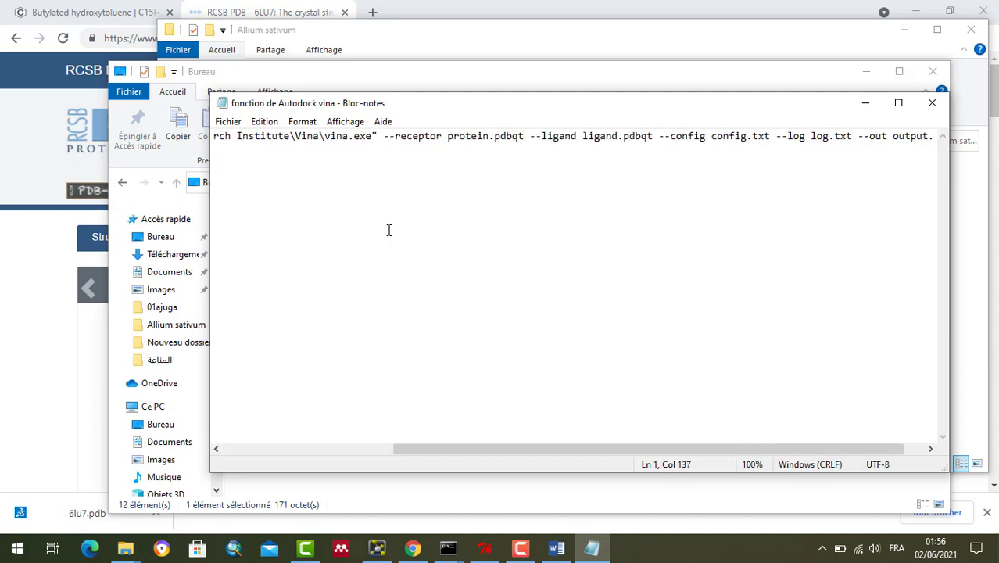
key(Right)
key(Right)
key(Right)
key(Right)
key(Right)
key(Right)
key(Right)
key(Right)
key(Right)
key(Right)
key(Right)
key(Left)
key(Left)
key(Left)
key(Left)
key(Left)
key(Left)
key(Left)
key(Left)
key(Right)
key(Right)
key(Right)
key(Right)
key(Right)
key(Right)
key(Right)
key(Right)
key(Right)
key(Right)
key(Down)
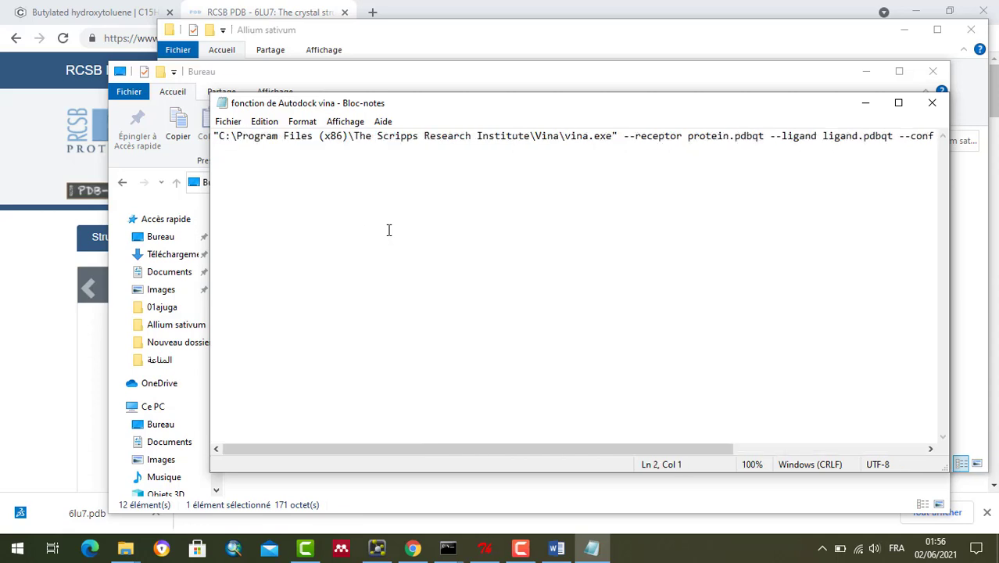
key(Left)
key(Right)
key(Right)
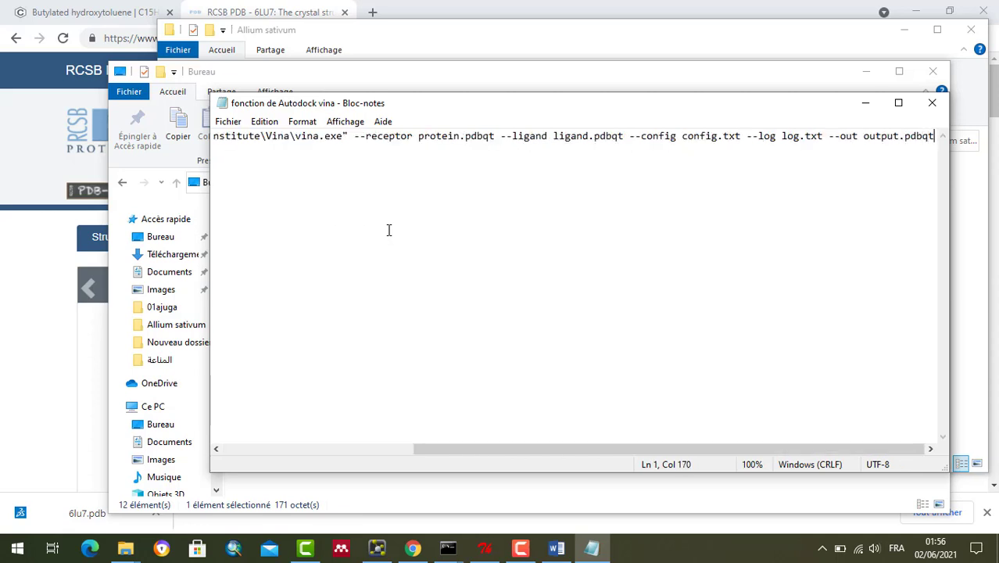
key(Right)
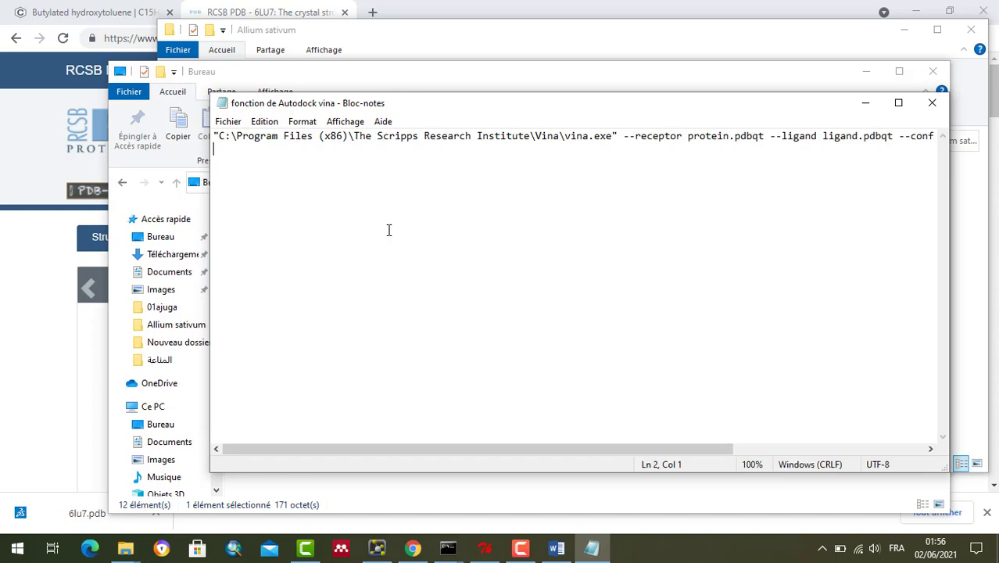
- Select the entire Vina command text, minimize the text file and switch to the Invite de commandes window
key(ctrl+a)
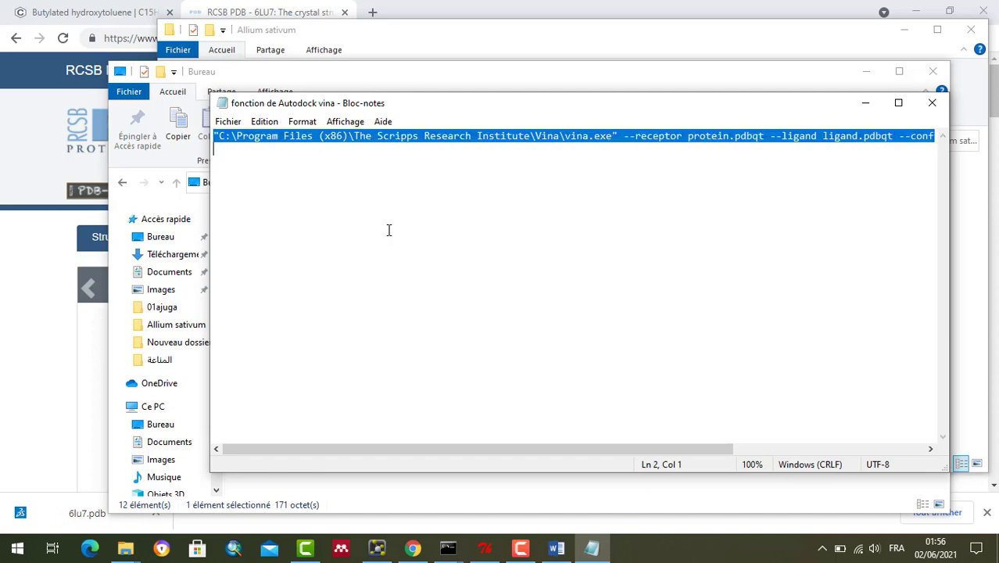
click(865, 104)
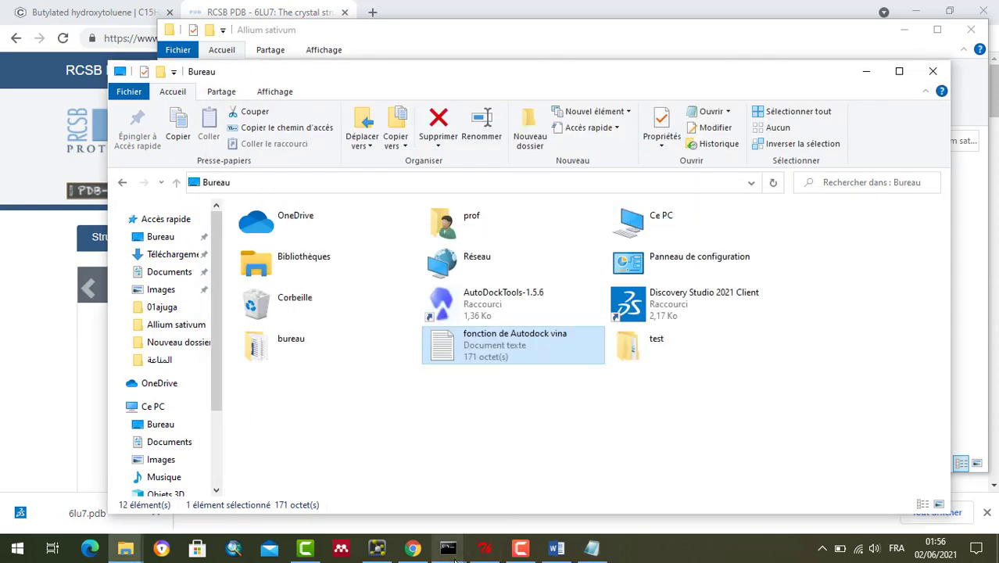
mouse_move(460, 551)
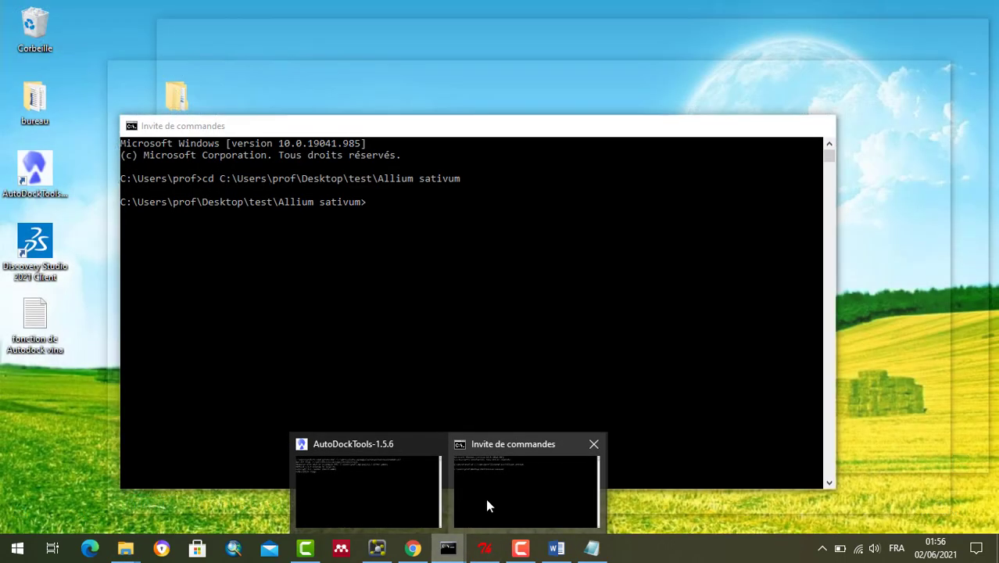
click(485, 498)
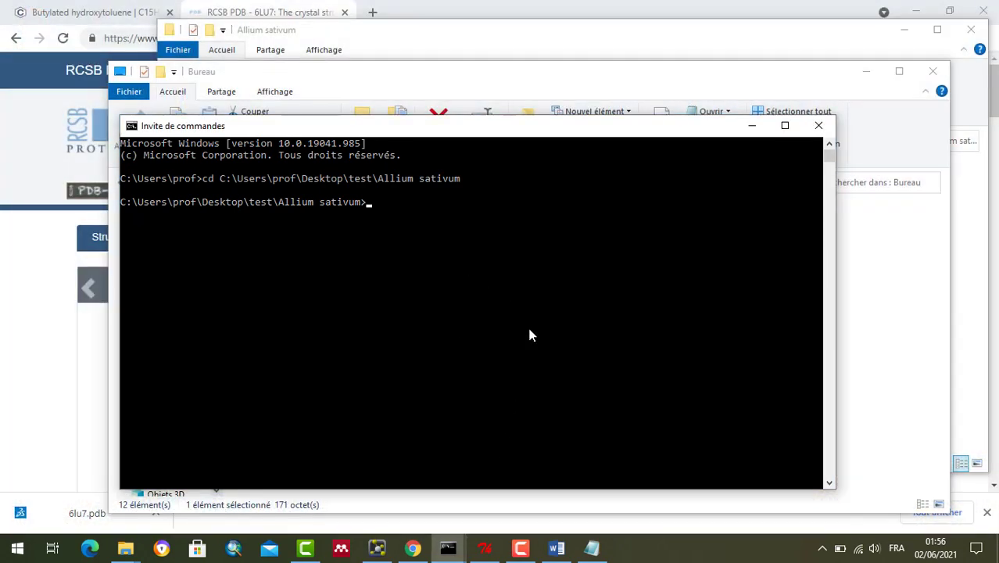
- Run "C:\Program Files (x86)\The Scripps Research Institute\Vina\vina.exe" --receptor protein.pdbqt --ligand ligand.pdbqt --config config.txt --log log.txt --out output.pdbqt in the command prompt
text("C:\Program Files (x86)\The Scripps Research Institute\Vina\vina.exe" --receptor protein.pdbqt --ligand ligand.pdbqt --config config.txt --log log.txt --out output.pdbqt)
key(Return)
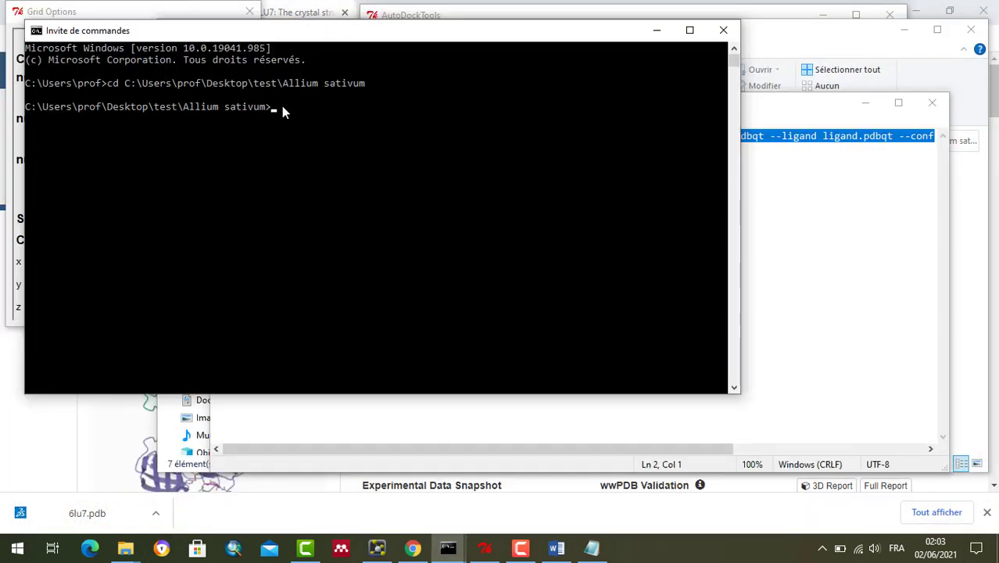
text("C:\Program Files (x86)\The Scripps Research Institute\Vina\vina.exe" --receptor protein.pdbqt --ligand ligand.pdbqt --config config.txt --log log.txt --out output.pdbqt)
key(Return)
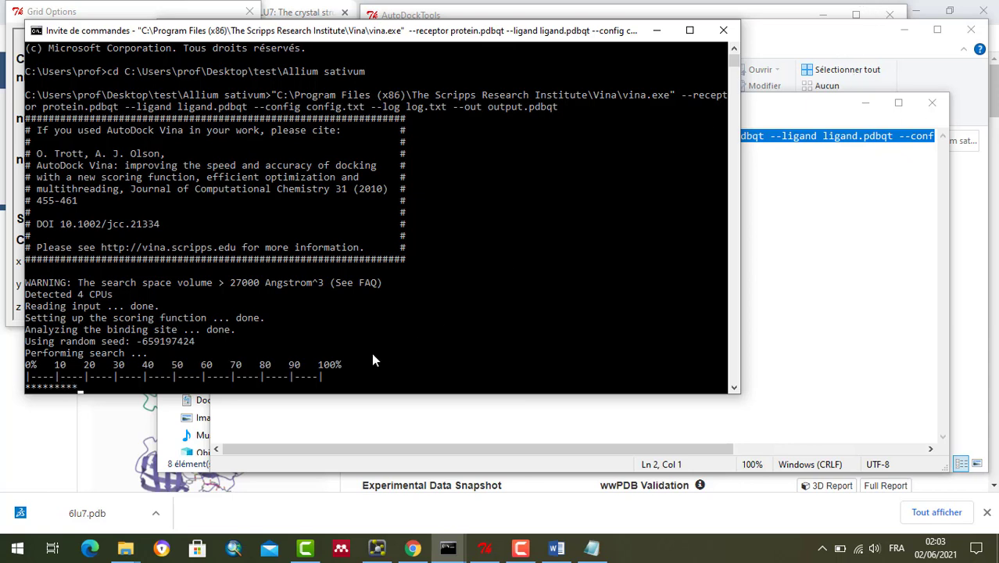
- Check the Allium sativum folder for generated files, examine the docking results in the command prompt and return to the folder
click(848, 36)
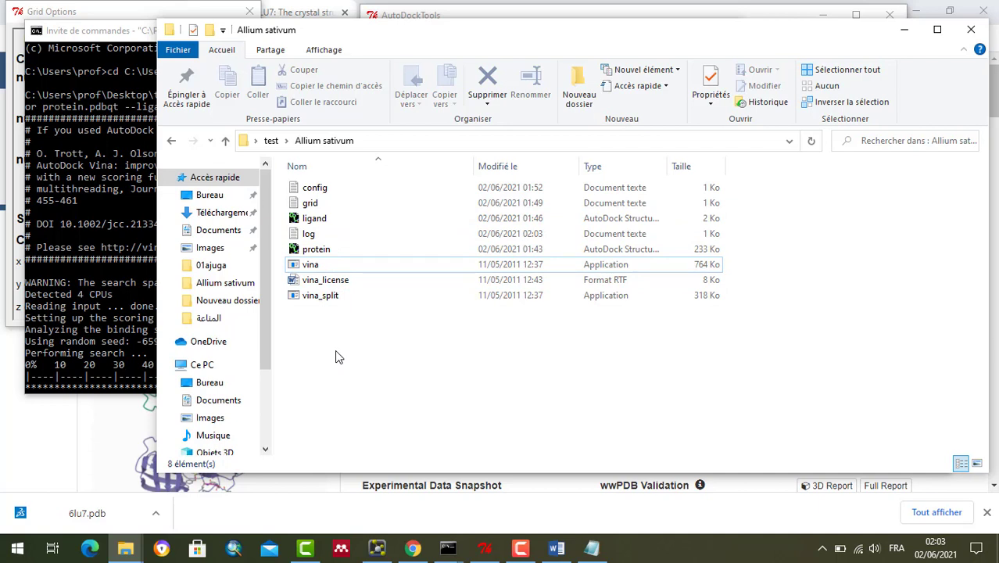
click(67, 320)
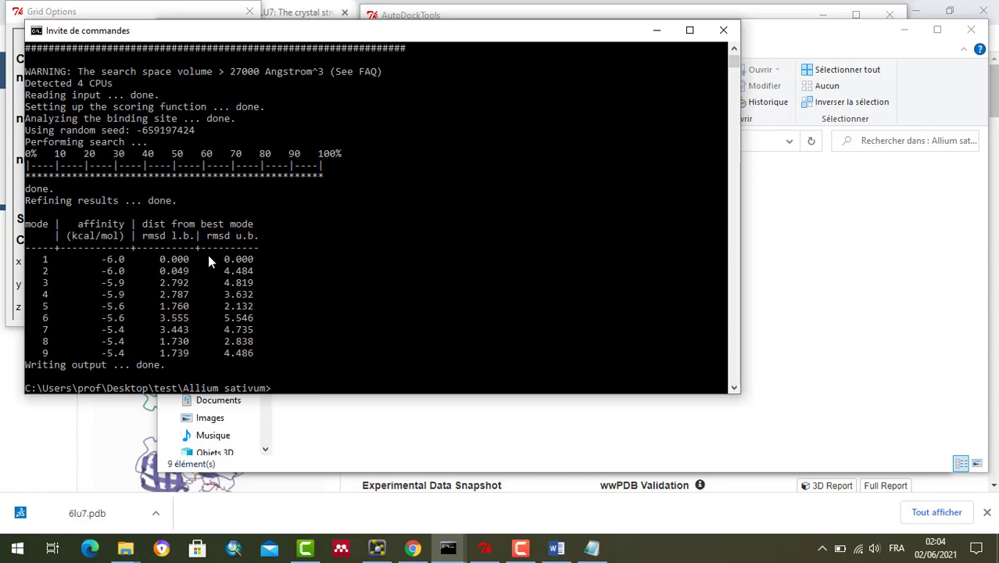
click(844, 326)
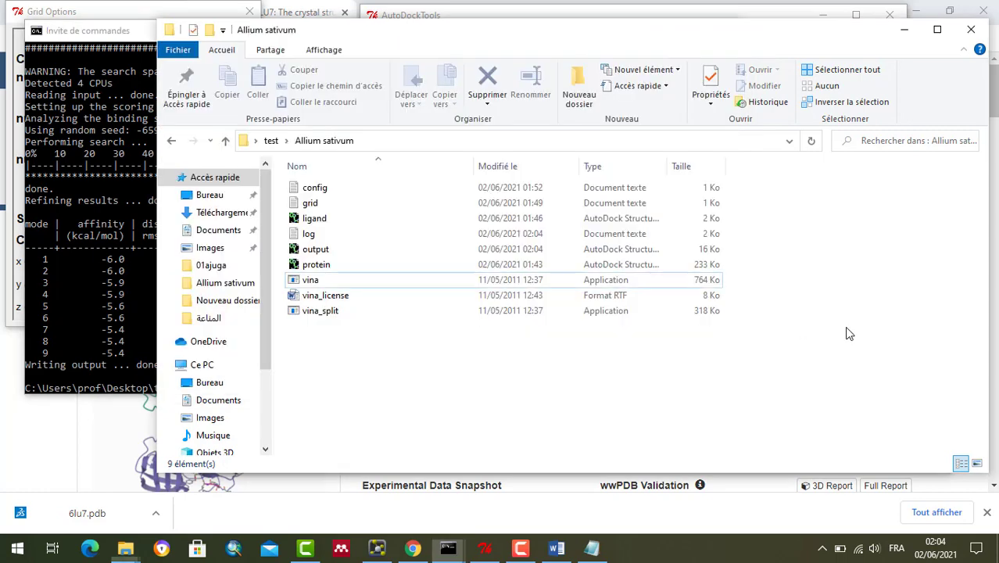
- Open the output and log files from the Allium sativum folder and read the log through to its end
click(317, 250)
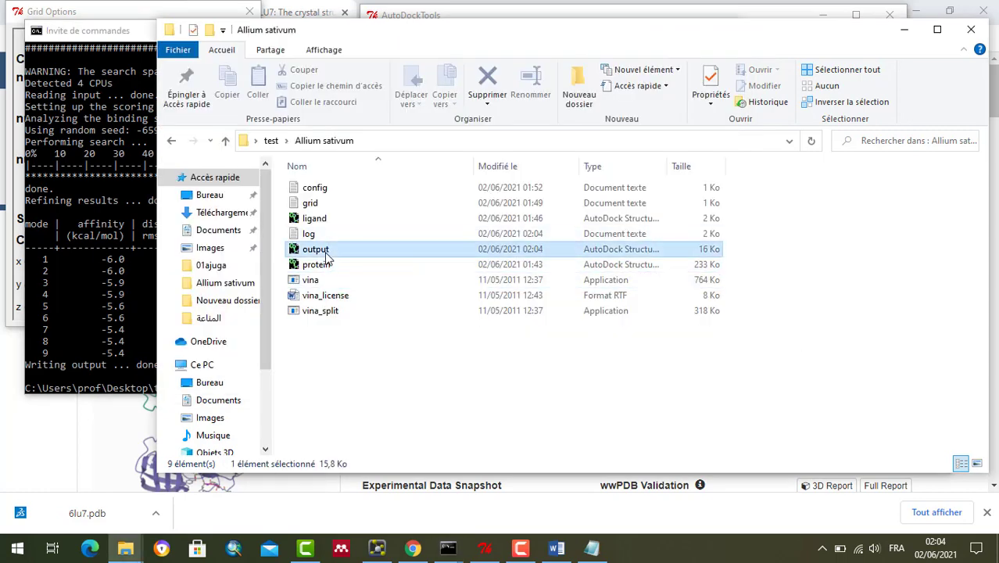
double_click(311, 234)
click(418, 307)
key(Down)
key(Down)
key(Down)
key(Down)
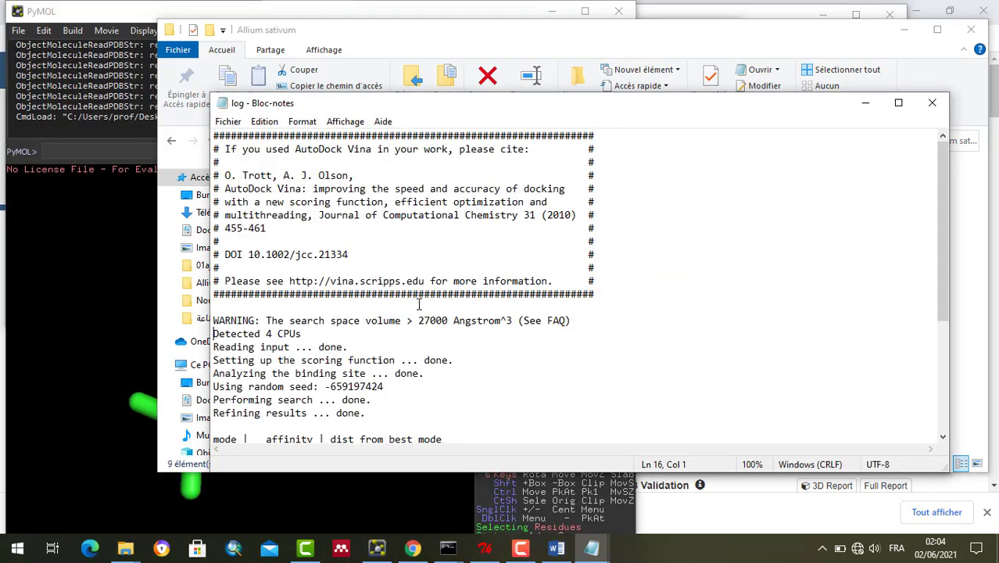
key(Down)
key(Down)
key(Down)
key(Down)
key(Down)
key(Down)
key(Down)
key(Down)
key(Down)
key(Down)
key(Down)
key(Down)
key(Down)
key(Down)
key(Down)
key(Down)
key(Down)
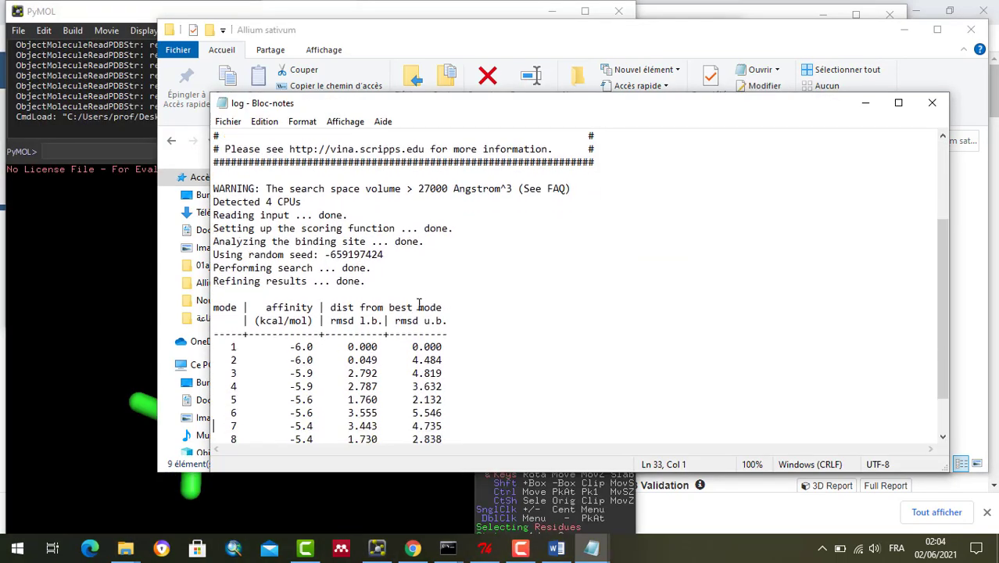
key(Down)
key(Down)
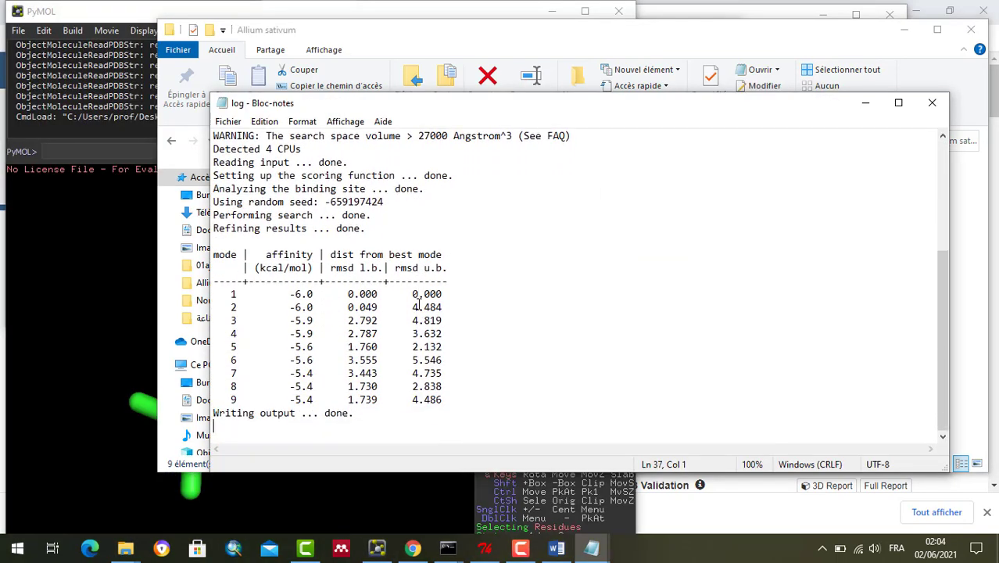
- Examine the docking modes table in the log, focusing on the affinity column and the first mode
key(Up)
key(Up)
key(Up)
key(Up)
key(Up)
key(Up)
key(Up)
key(Up)
key(Up)
key(Up)
key(Right)
key(Right)
key(Right)
key(Right)
key(Right)
key(Right)
key(Right)
key(Right)
key(Right)
key(Right)
key(Right)
key(Up)
key(Down)
key(Down)
- Copy the first mode's affinity, -6.0, from the log into the L'affinité cell of the Allium Sativum row in the Word table
drag(289, 294, 314, 294)
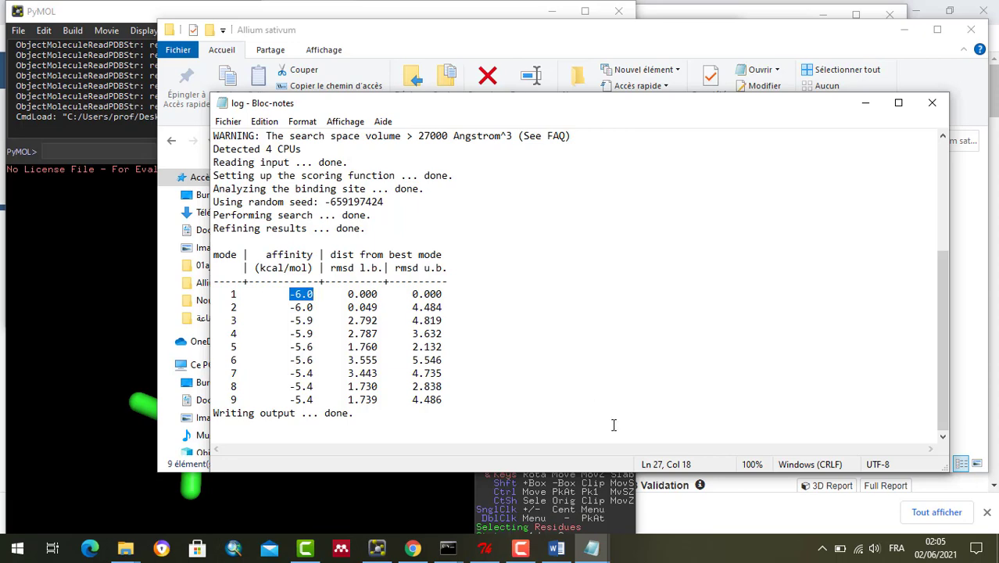
click(556, 549)
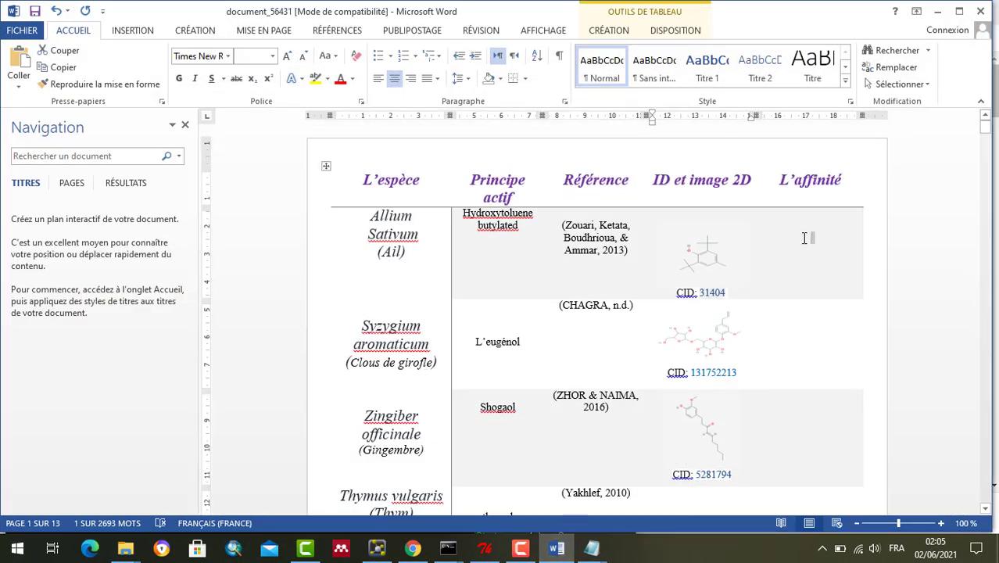
click(789, 273)
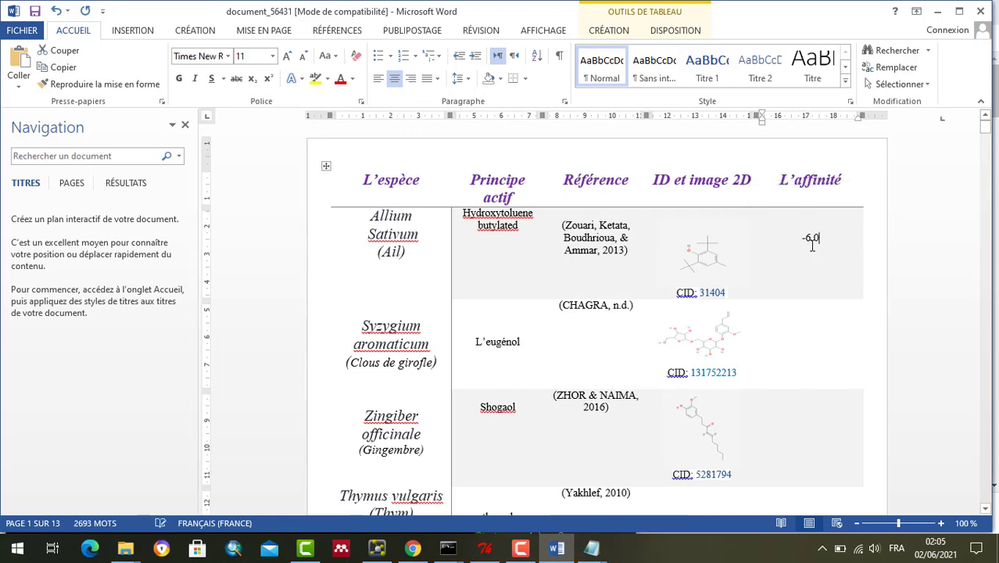
click(812, 246)
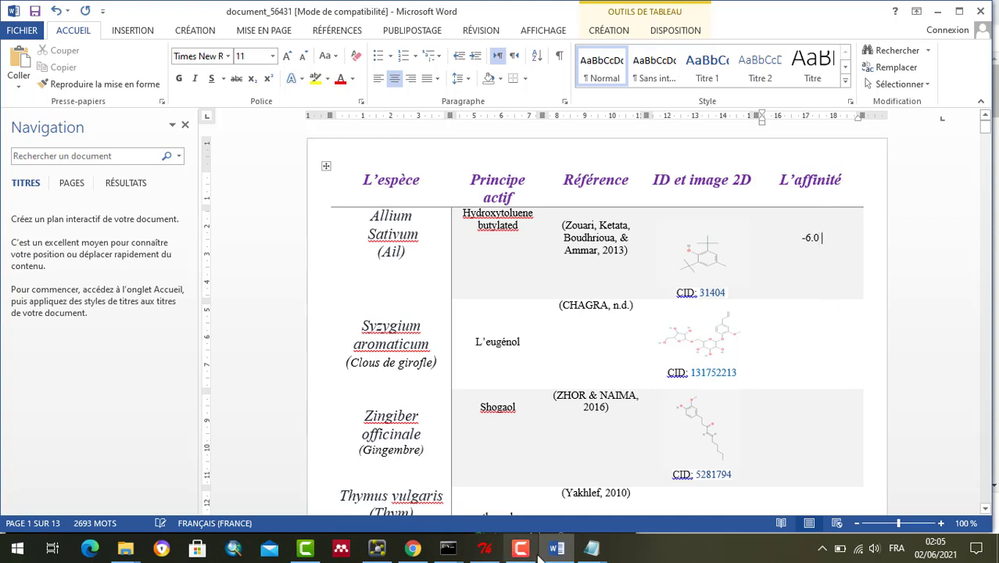
- Switch back to the log text file and copy the unit (kcal/mol) from the affinity column heading
click(586, 551)
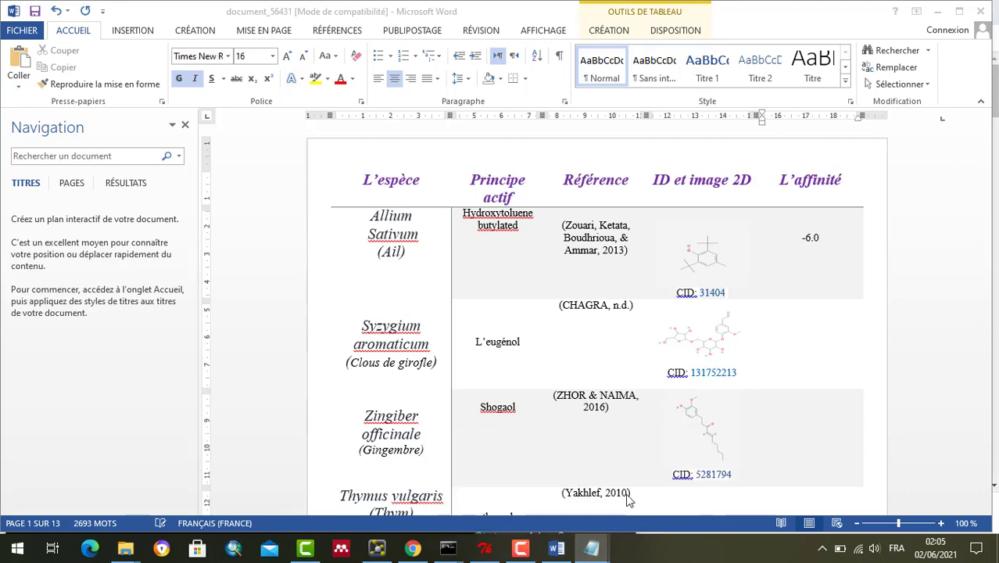
right_click(597, 552)
key(Escape)
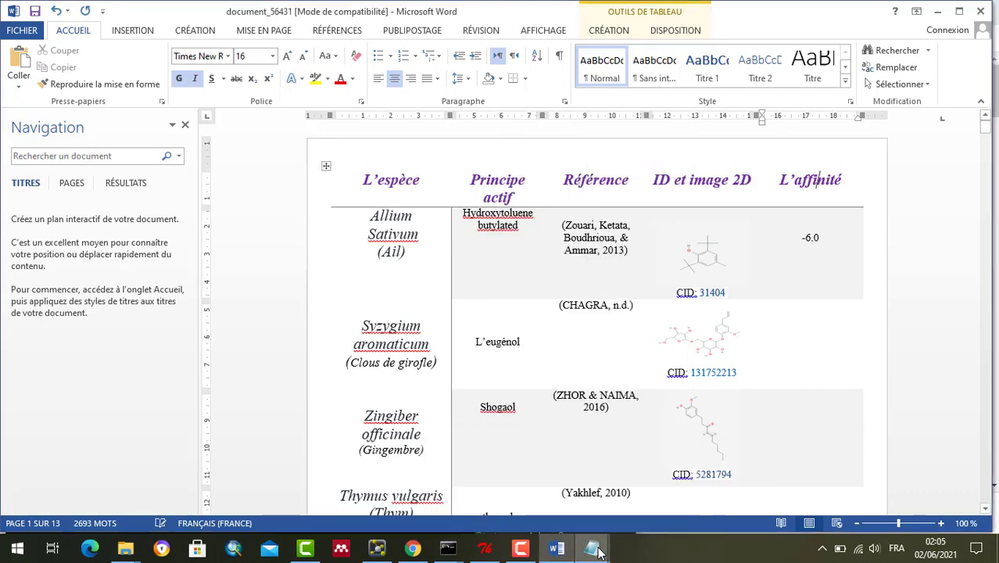
mouse_move(598, 552)
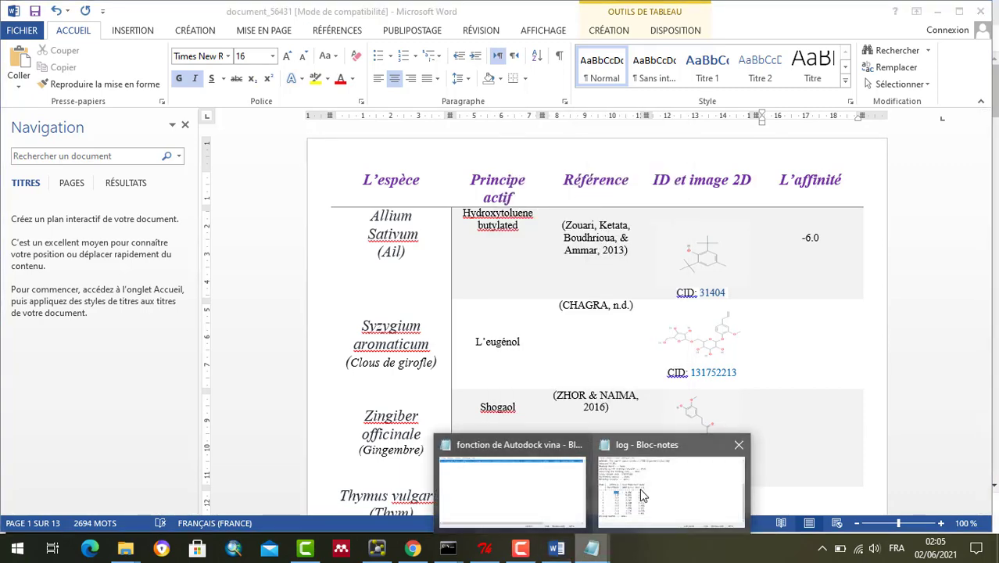
click(671, 484)
drag(310, 267, 254, 269)
click(309, 268)
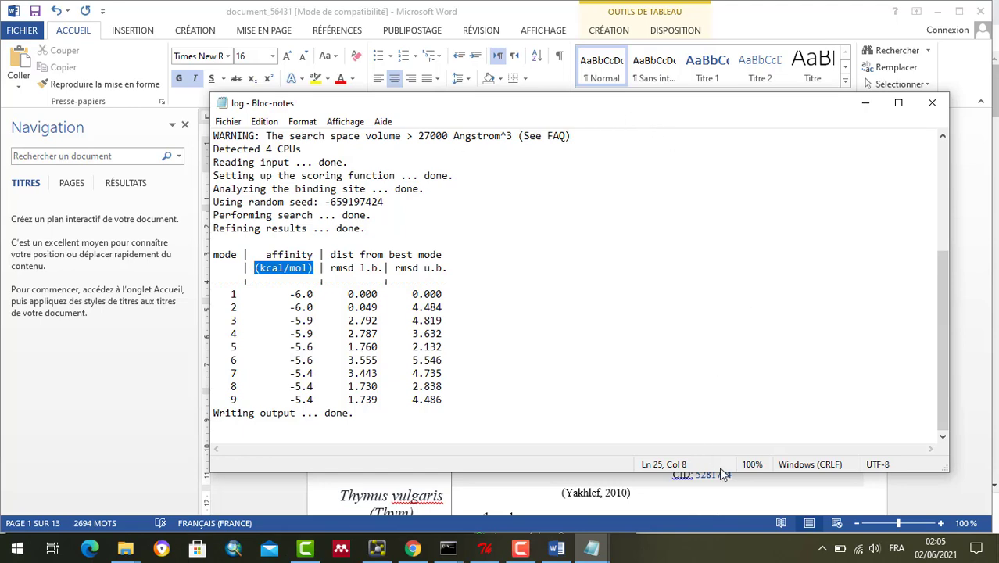
- Return to the Word document and add (kcal/mol) on a new line below the L'affinité column heading
click(747, 494)
click(817, 181)
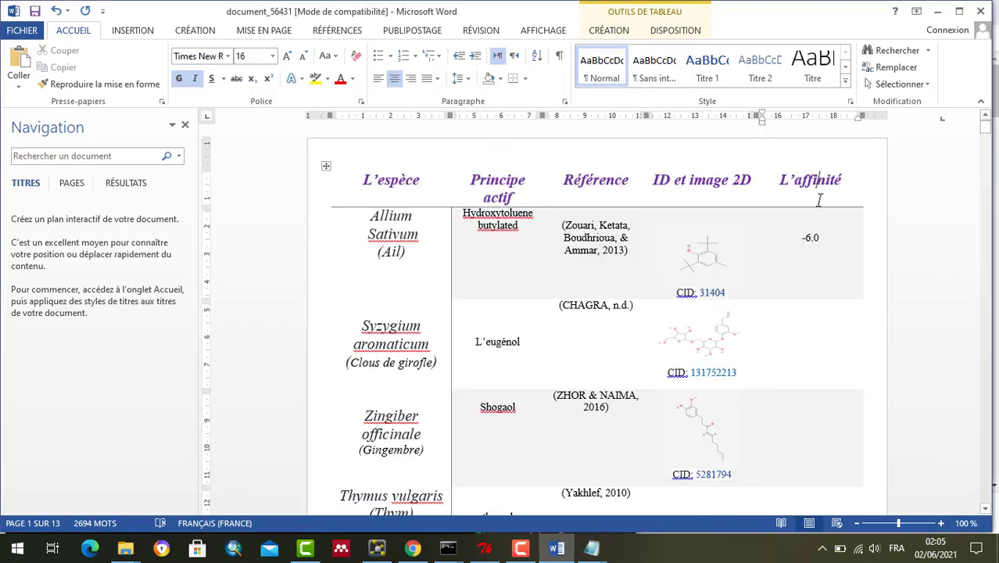
click(858, 184)
key(Return)
text((kcal/mol))
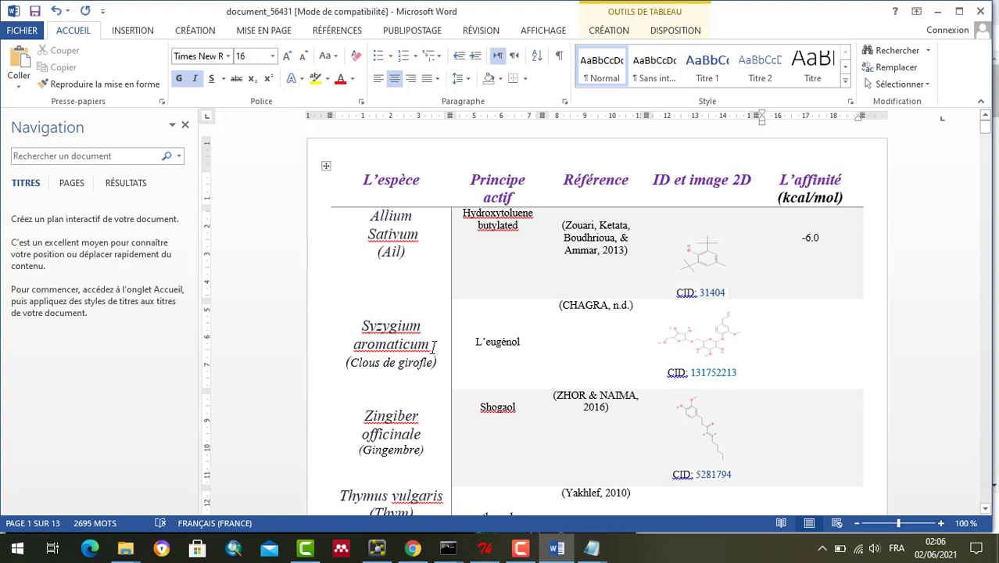
- Copy the species name Syzygium aromaticum from the Word table and go to the test folder in File Explorer
drag(431, 347, 366, 329)
key(ctrl+c)
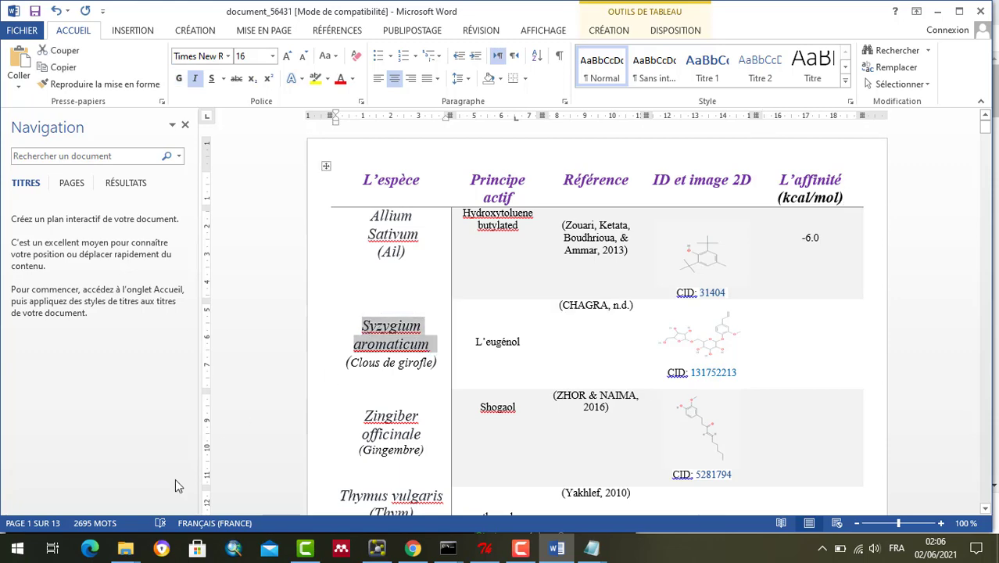
click(126, 551)
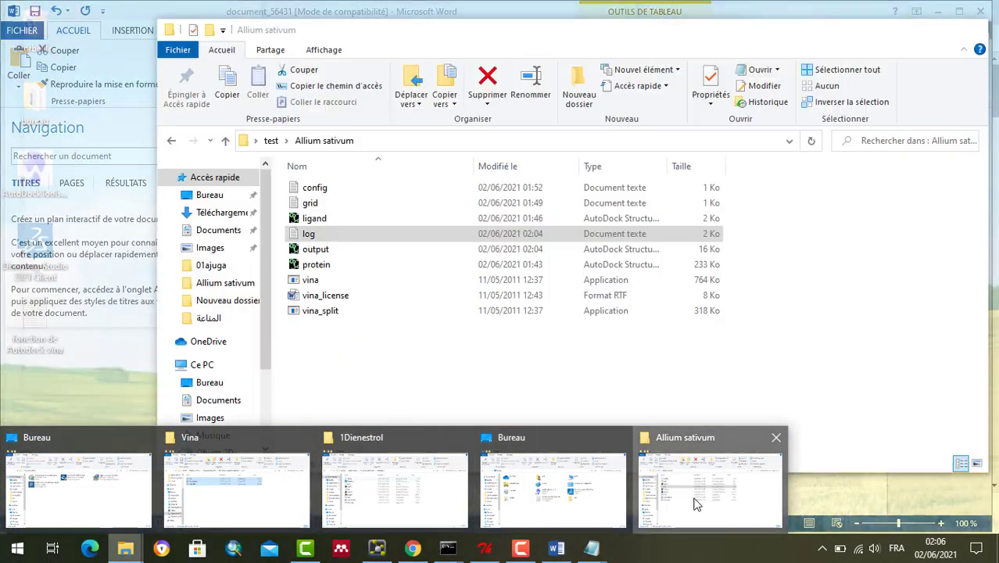
click(695, 500)
key(alt+Left)
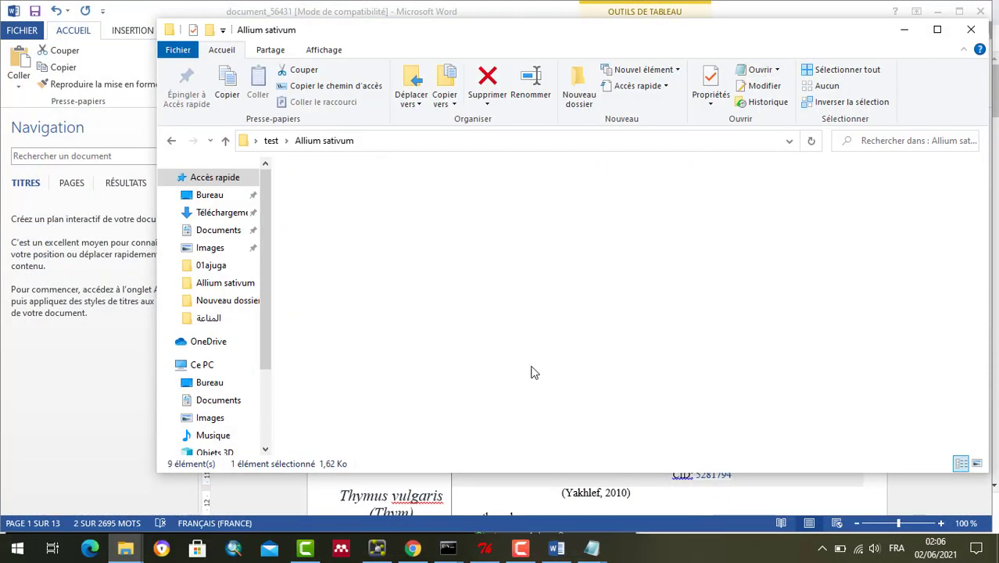
click(533, 372)
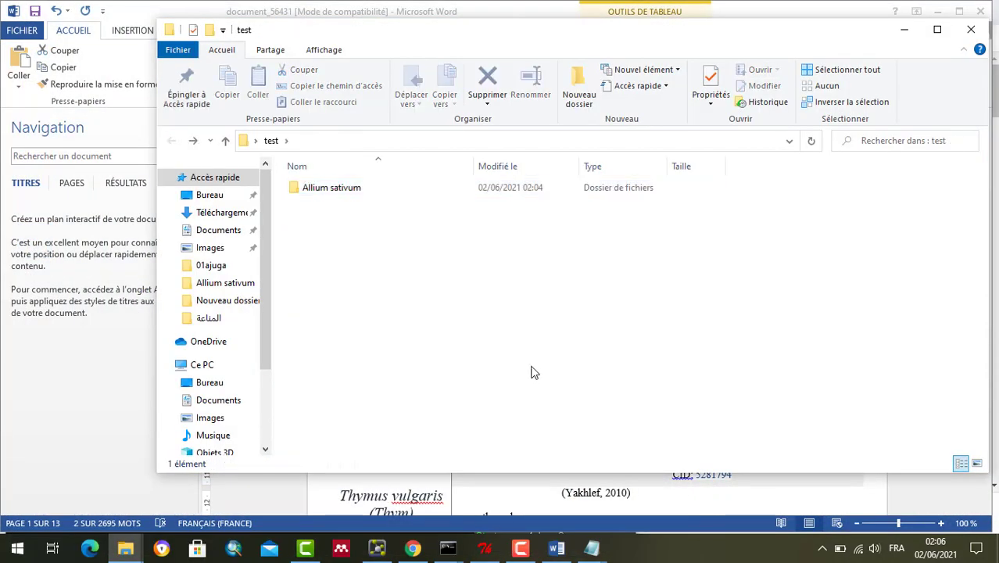
- Create a folder named Syzygium aromaticum inside the test folder, open it briefly and return to the test folder
right_click(531, 372)
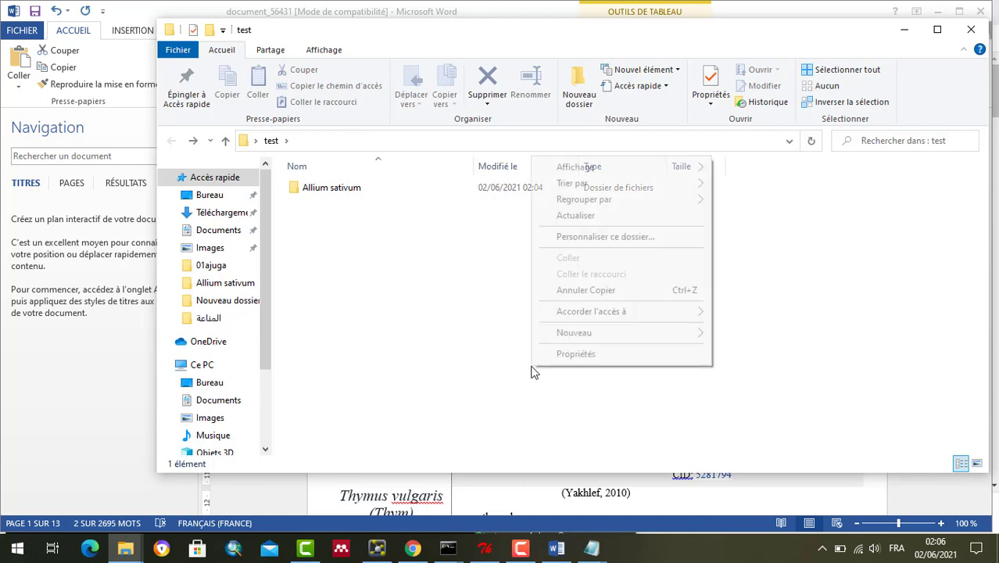
mouse_move(627, 336)
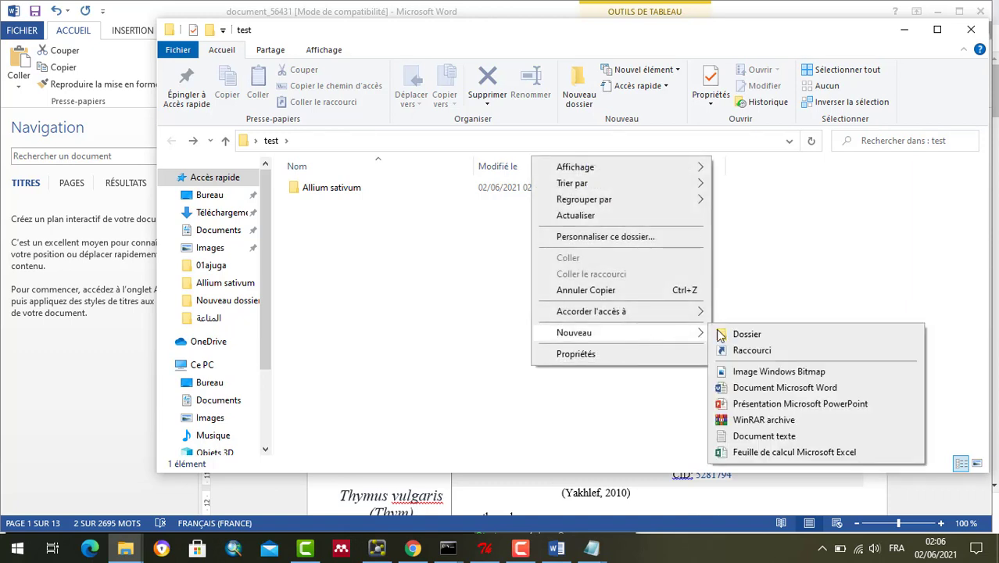
click(765, 334)
key(ctrl+v)
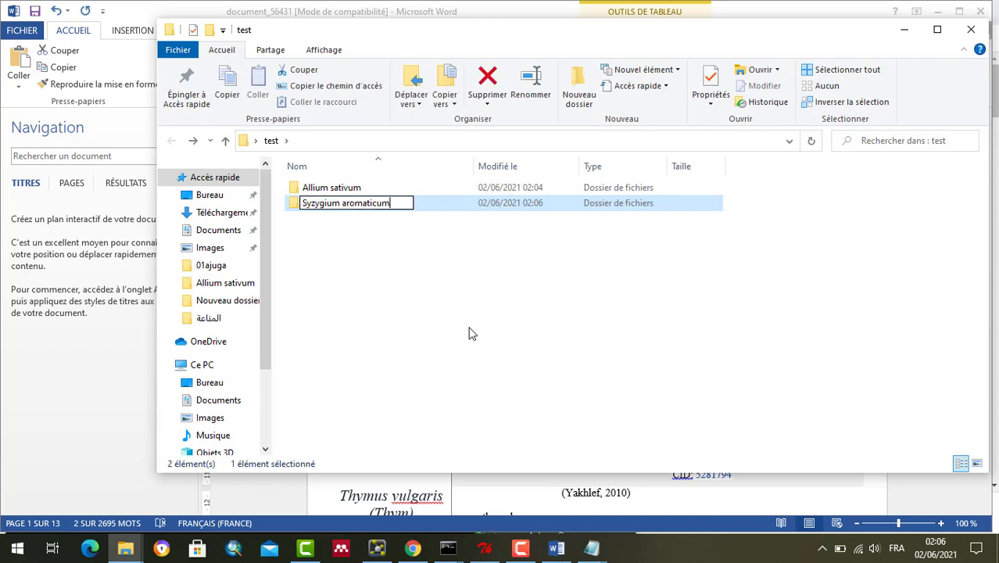
key(Return)
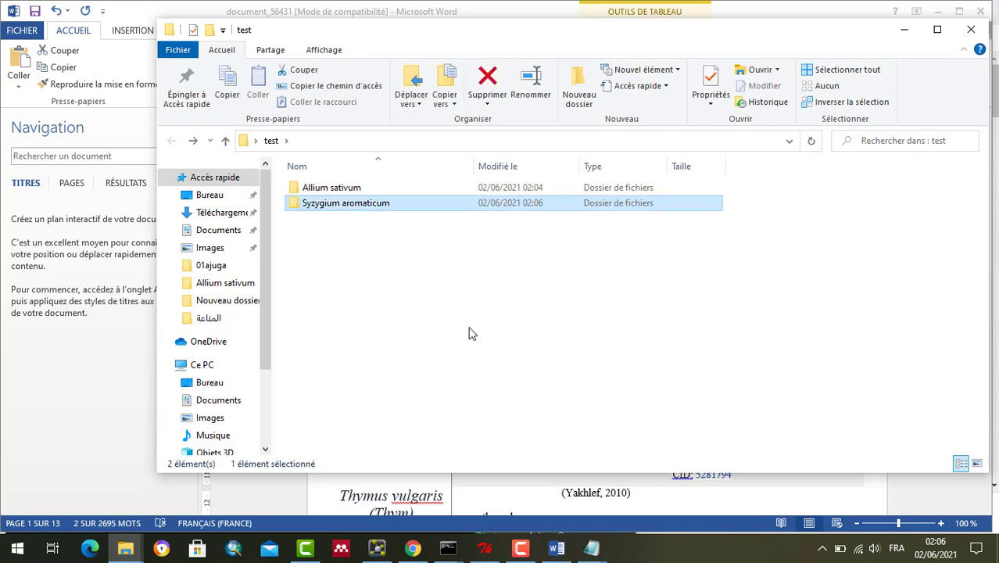
key(Return)
key(alt+Left)
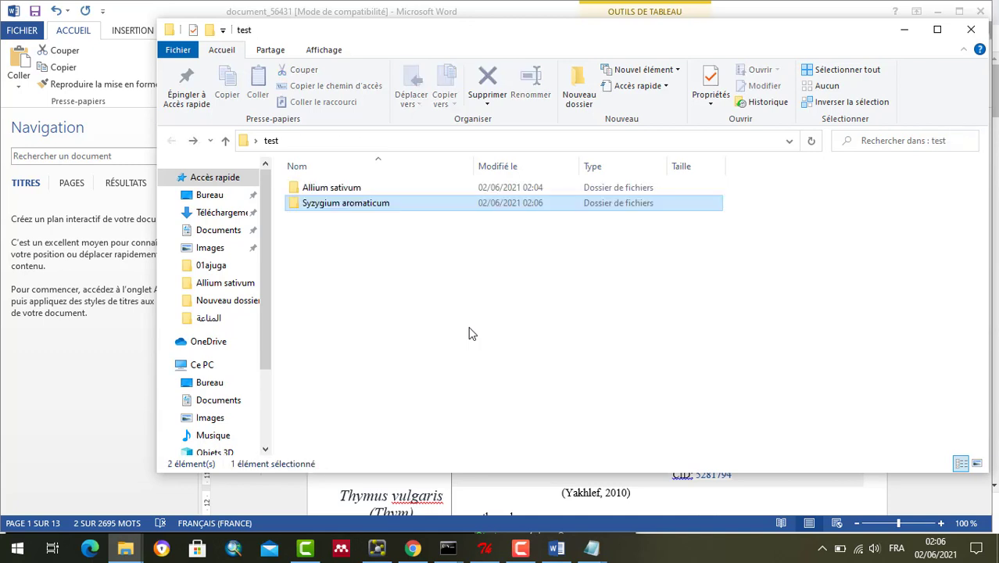
- Copy the config, grid, protein, vina, vina_license and vina_split files from the Allium sativum folder
key(Up)
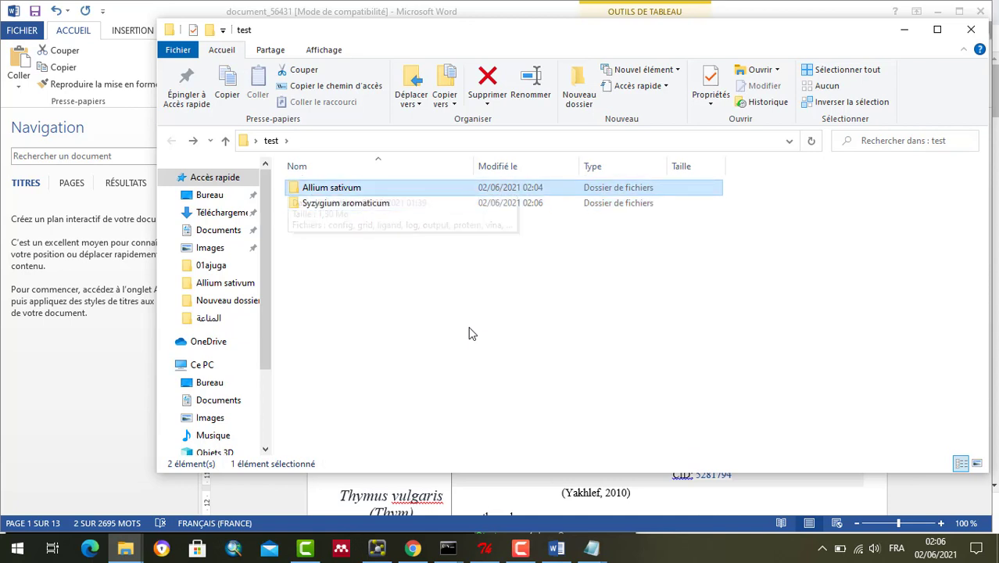
key(Return)
key(Down)
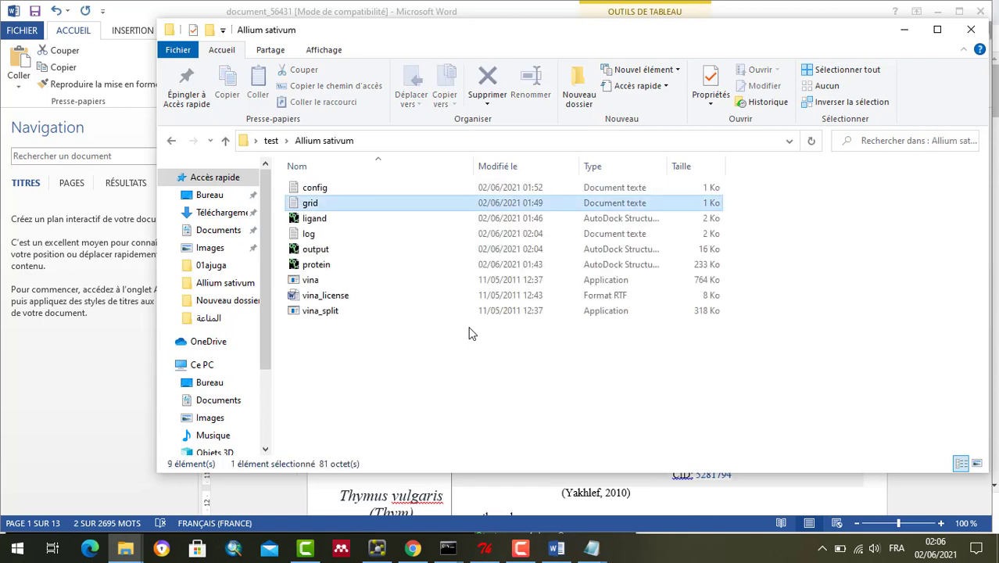
key(Down)
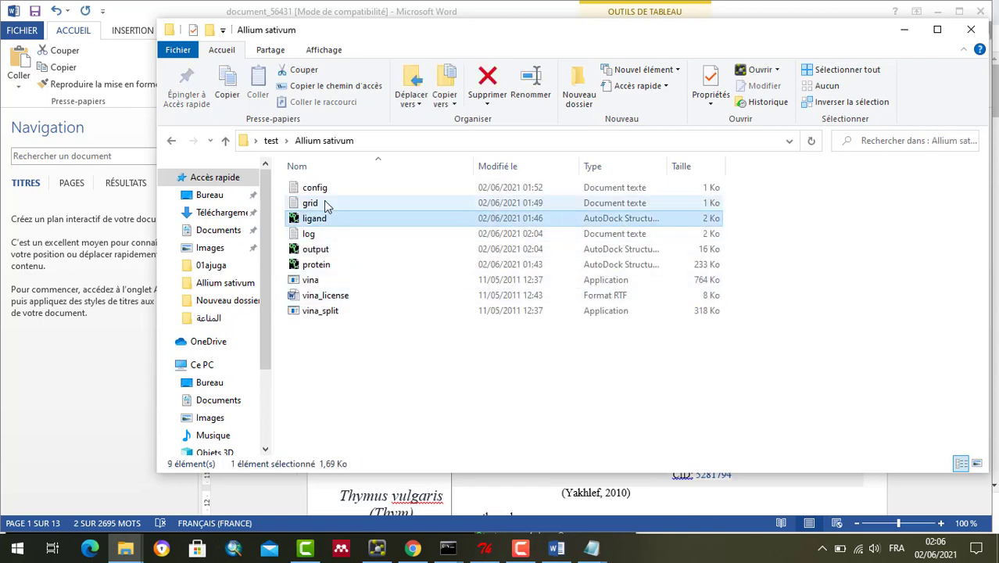
key(Up)
key(Up)
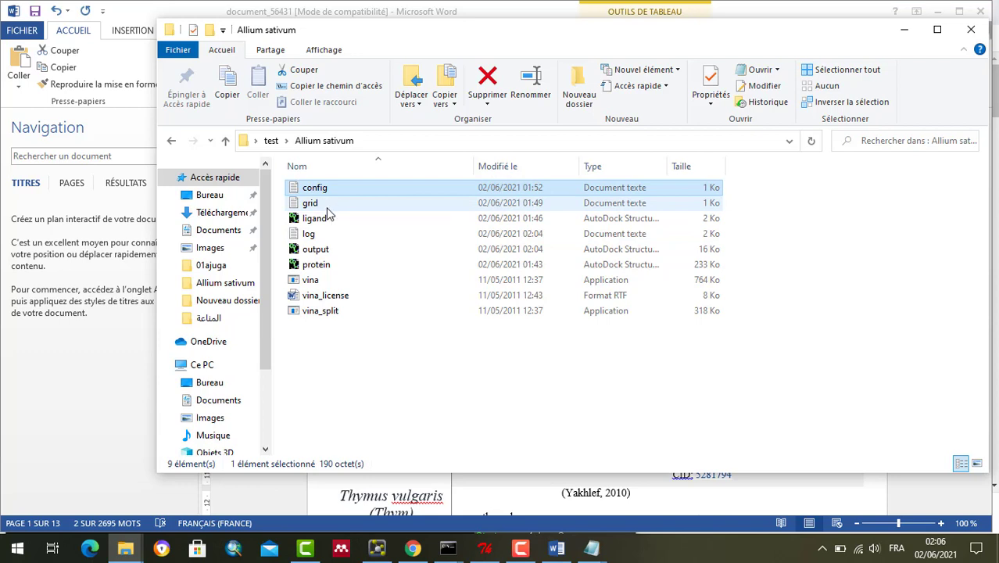
ctrl+click(330, 206)
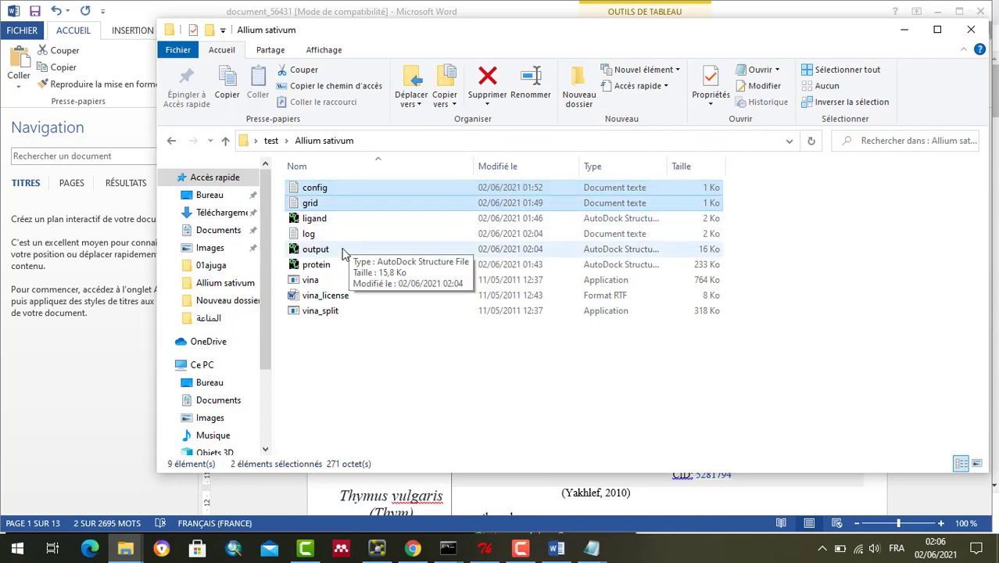
ctrl+click(327, 267)
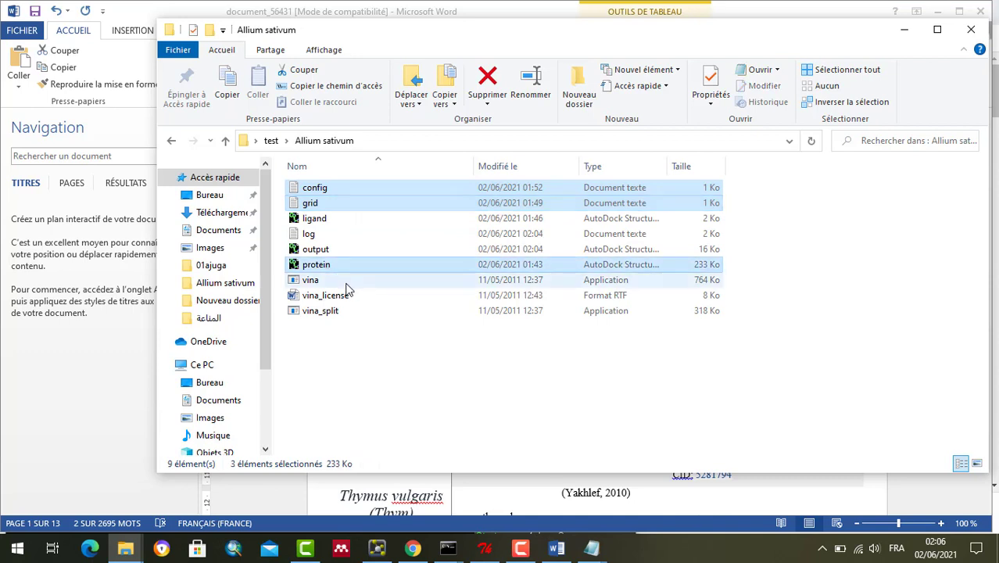
ctrl+click(346, 281)
ctrl+click(349, 298)
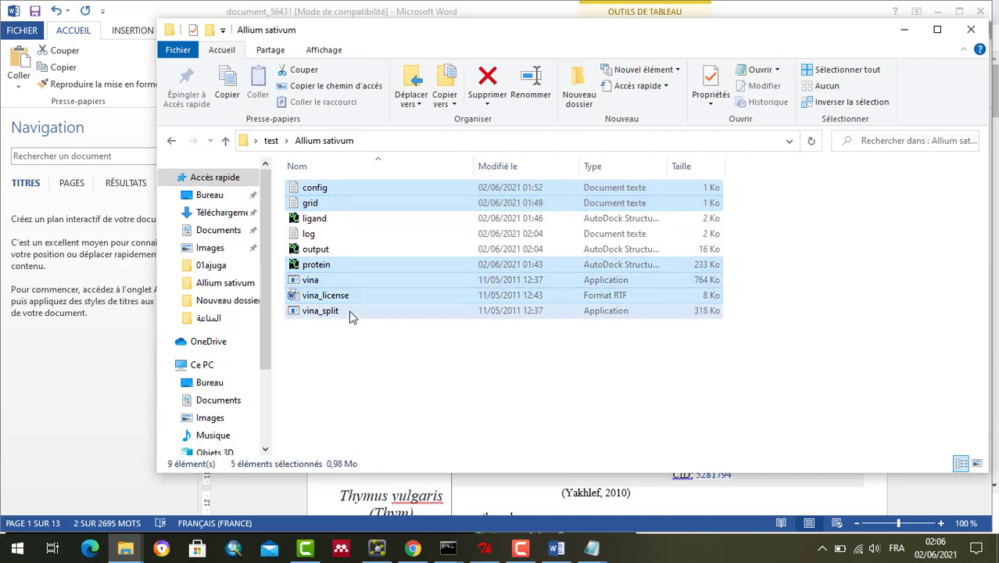
ctrl+click(350, 313)
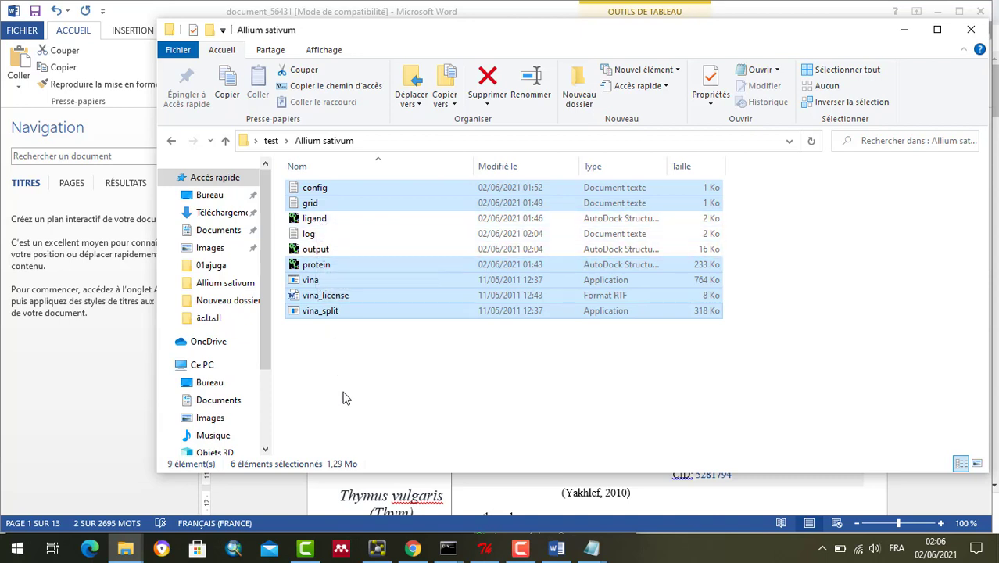
key(ctrl+c)
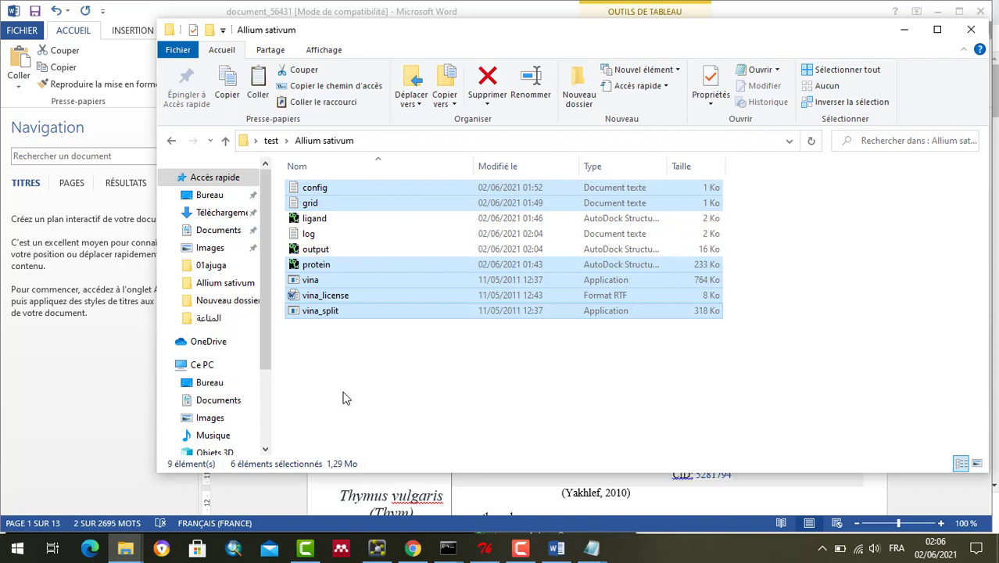
- Paste the copied docking files into the Syzygium aromaticum folder
key(alt+Left)
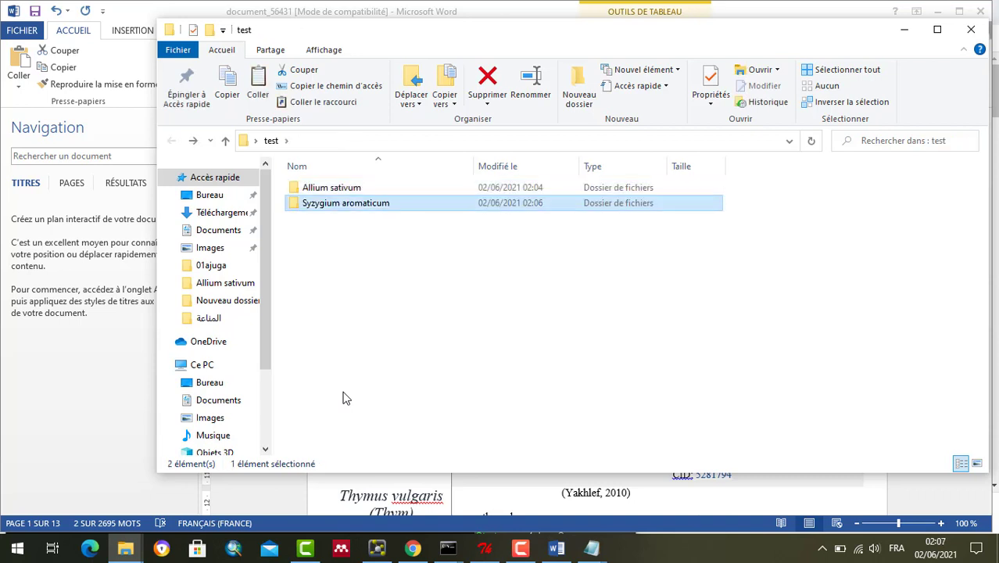
key(Return)
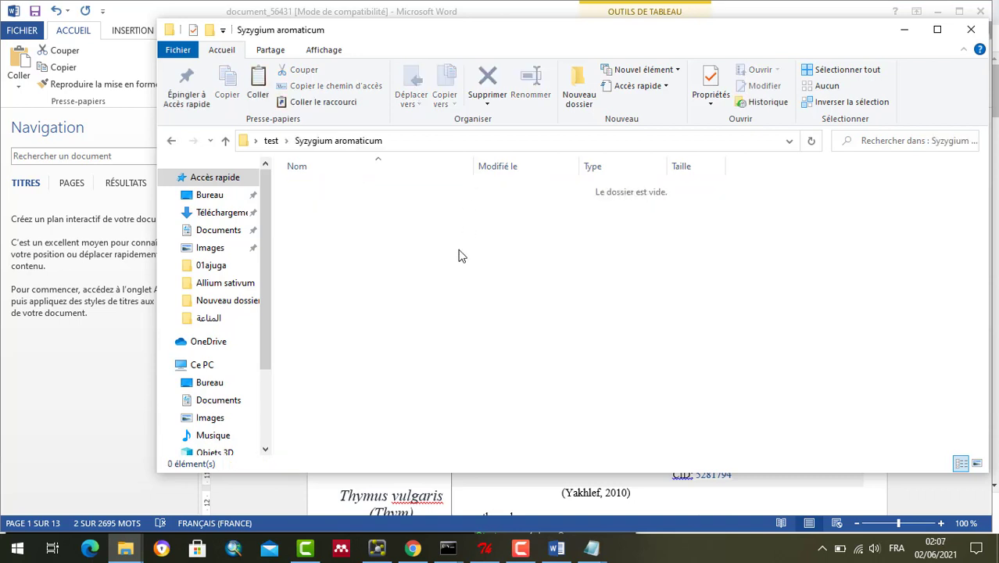
key(ctrl+v)
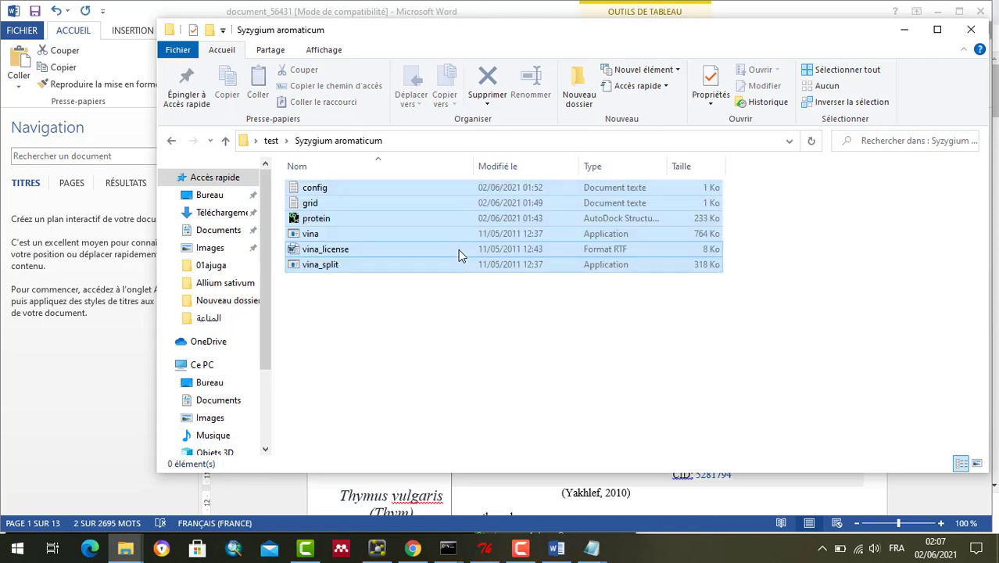
click(368, 335)
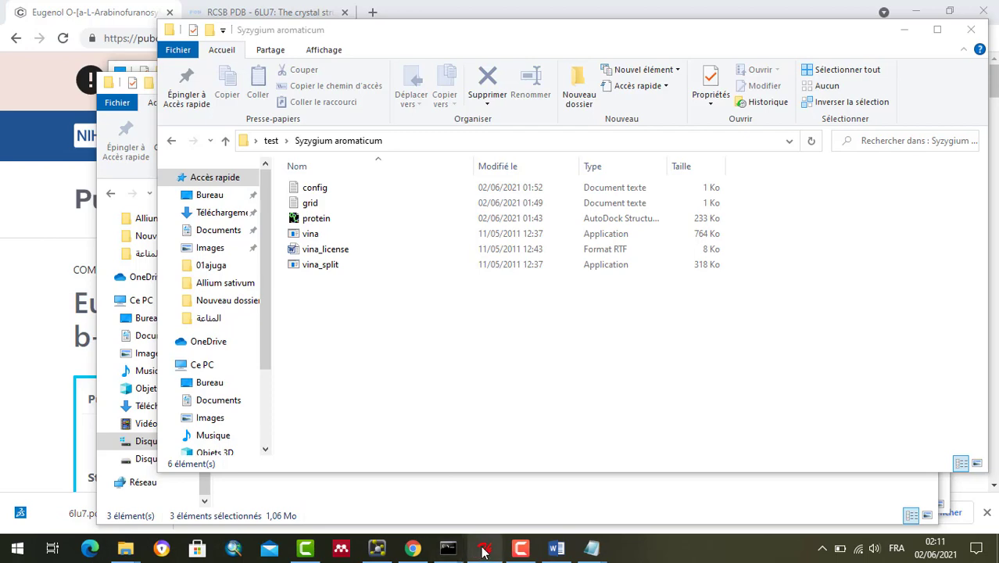
- Return to the test folder and create another new folder in it
mouse_move(484, 551)
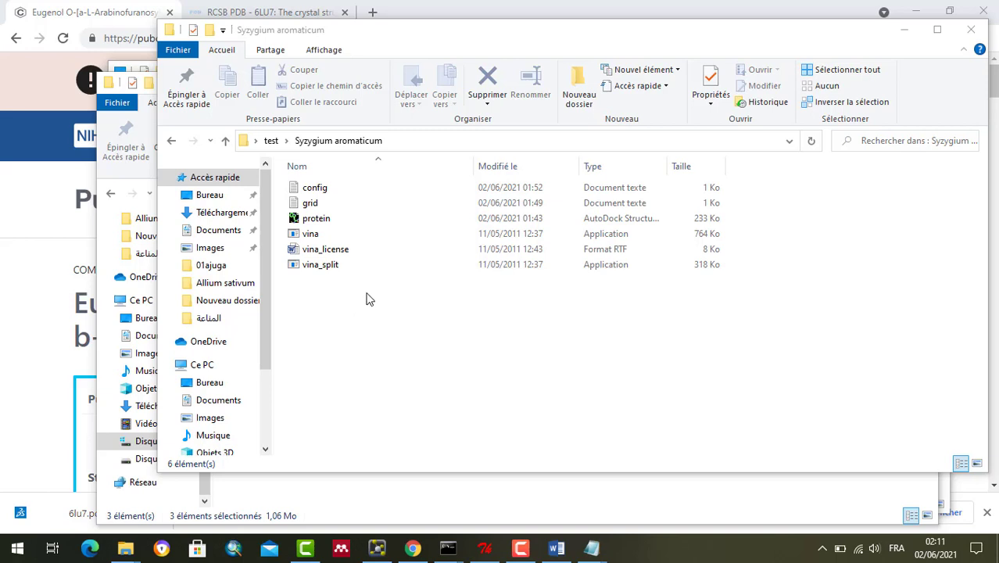
key(BackSpace)
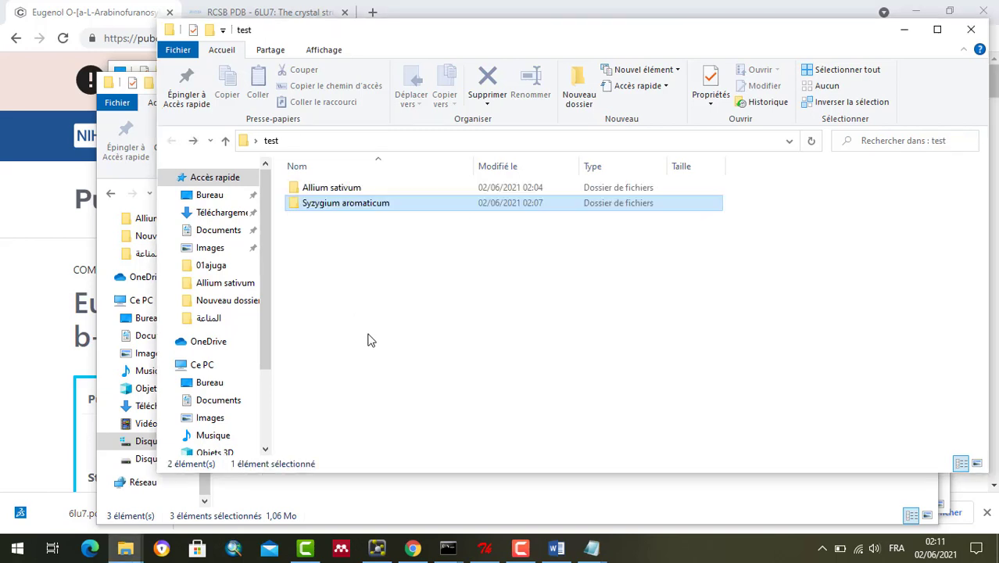
right_click(396, 299)
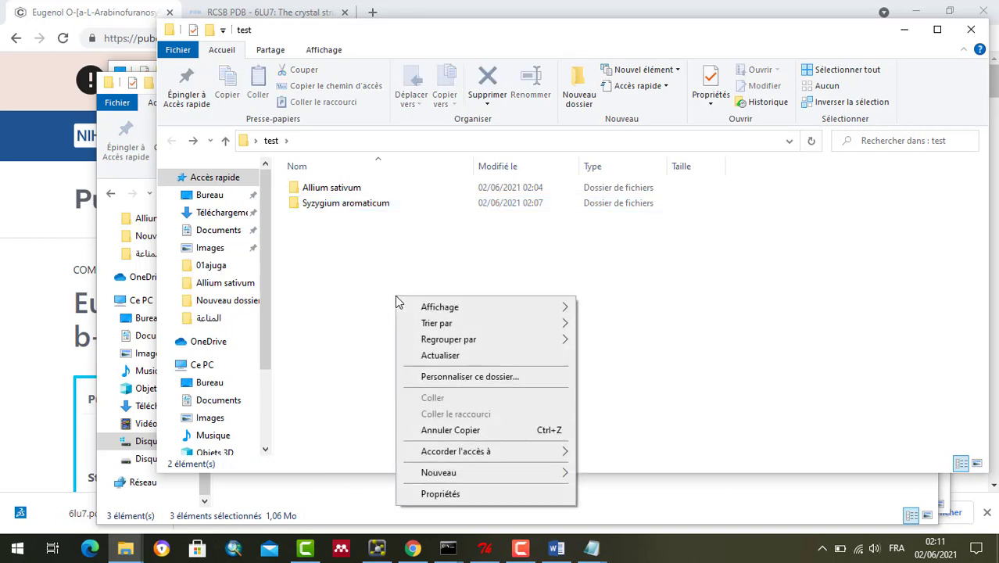
mouse_move(511, 472)
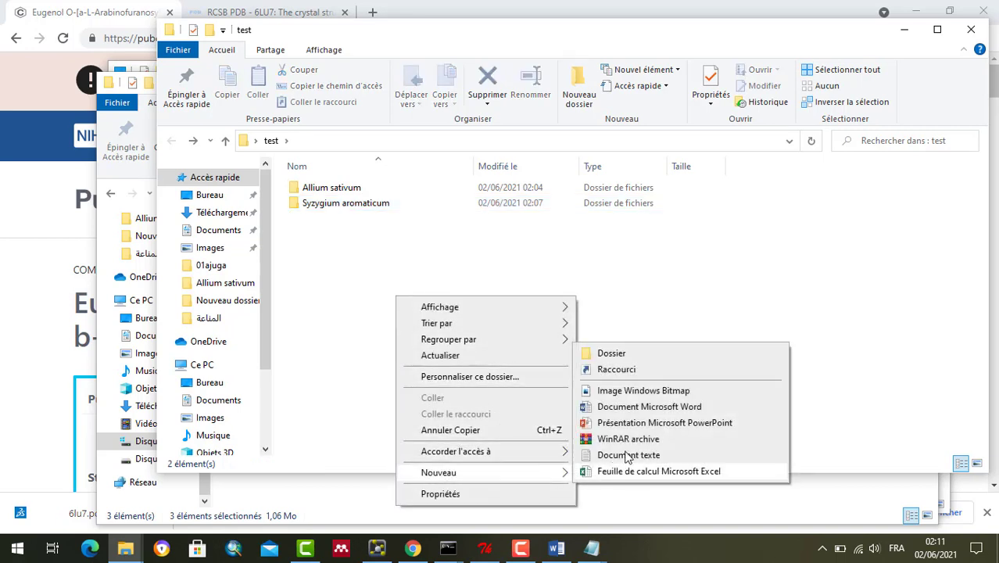
click(647, 361)
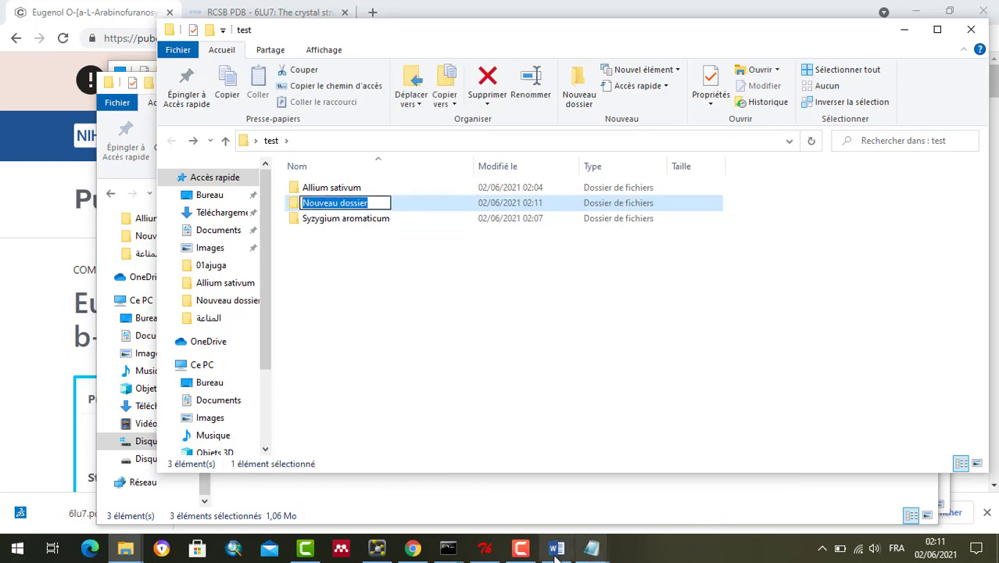
- Switch to the Word document and select the species name Zingiber officinale in the L'espèce column
click(555, 547)
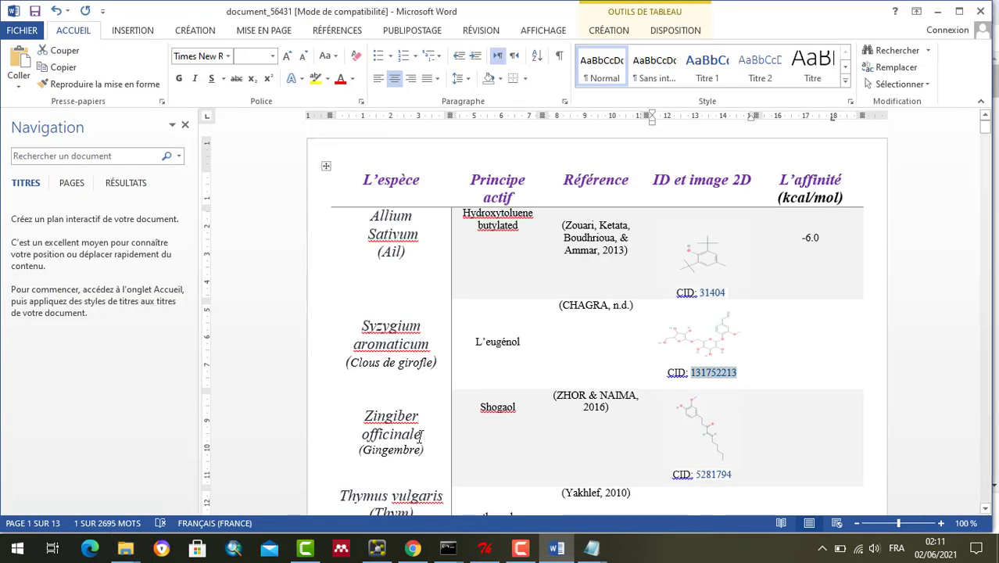
mouse_move(423, 434)
mouse_down()
mouse_move(364, 413)
mouse_move(417, 428)
mouse_up()
click(372, 420)
click(415, 431)
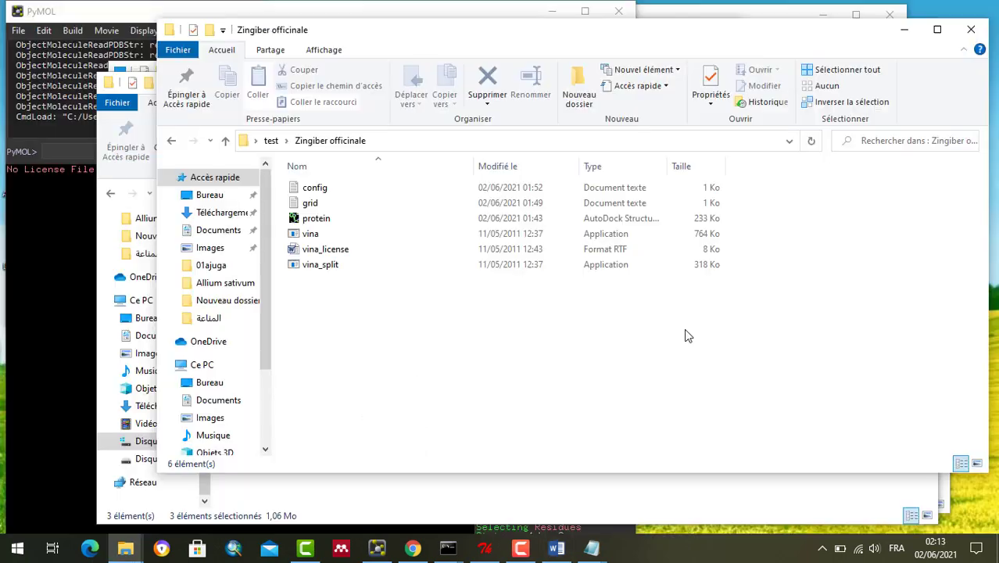
- Go back up to the test folder and open the Allium sativum folder
key(alt+Up)
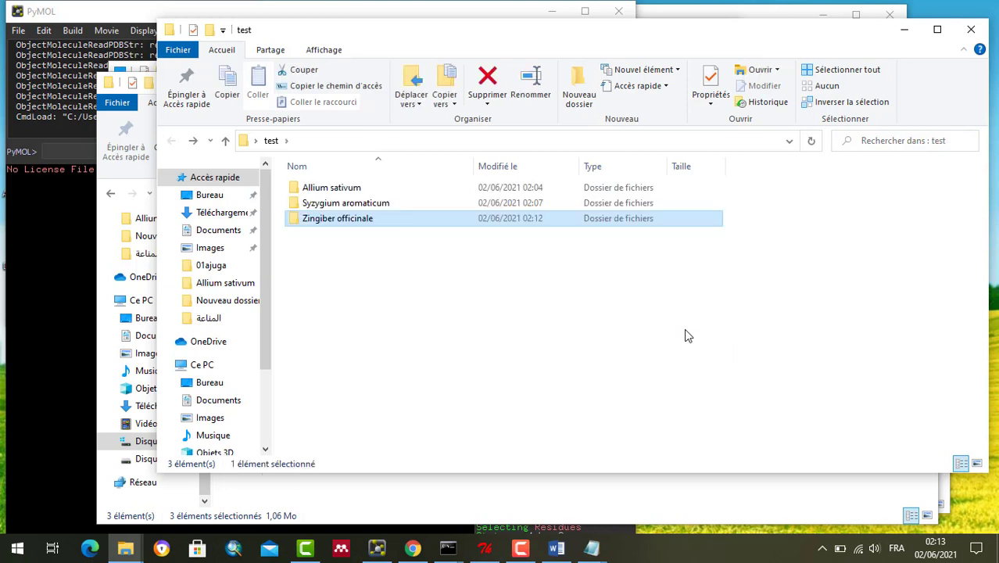
key(Up)
key(Up)
key(Return)
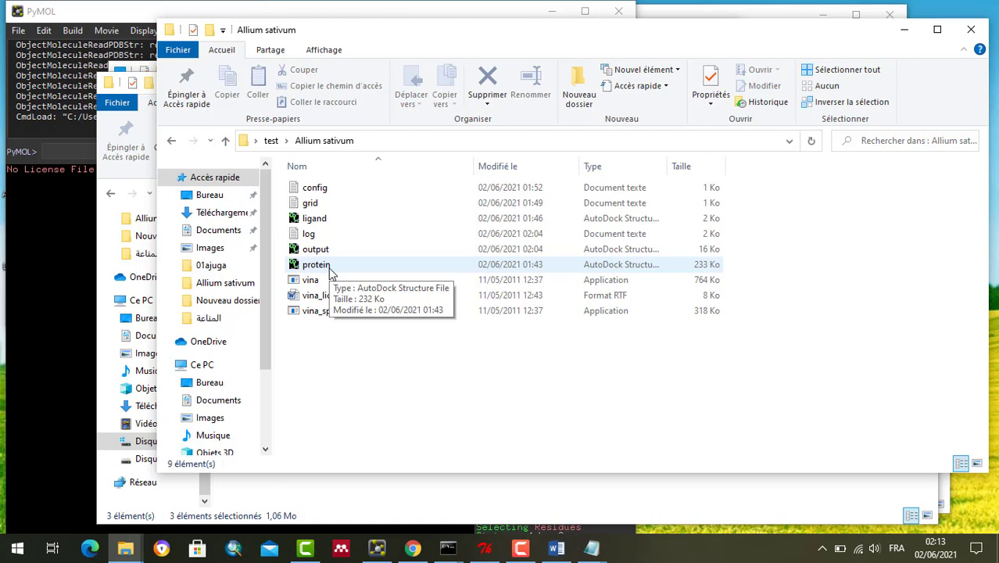
- Switch to PyMOL and reinitialize everything to clear the loaded output
click(60, 311)
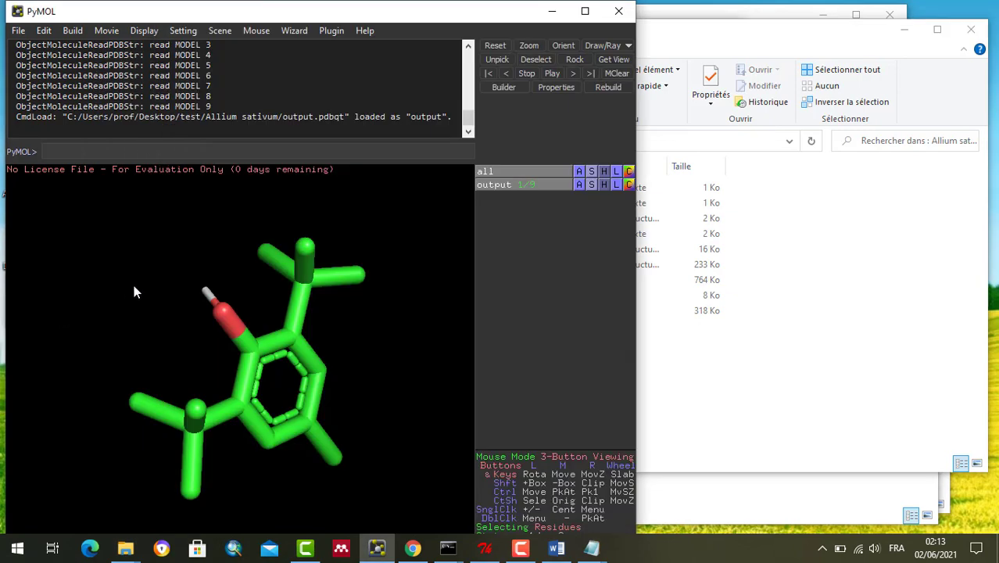
click(18, 31)
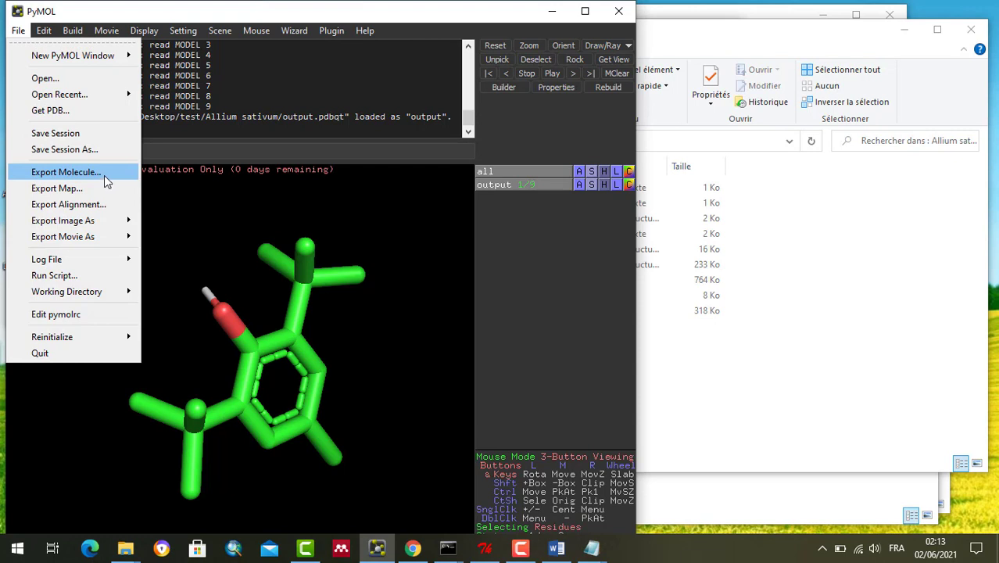
mouse_move(120, 340)
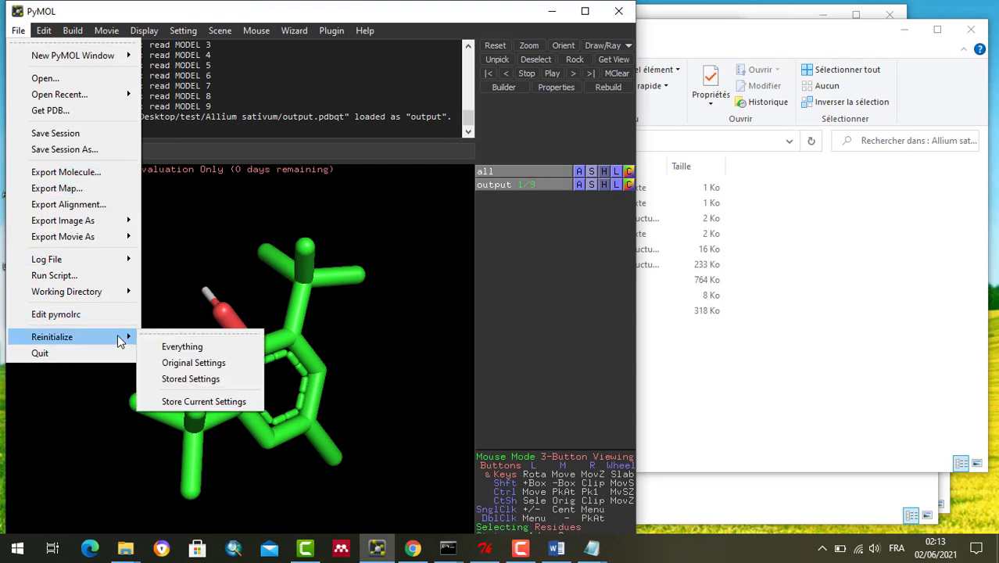
click(168, 346)
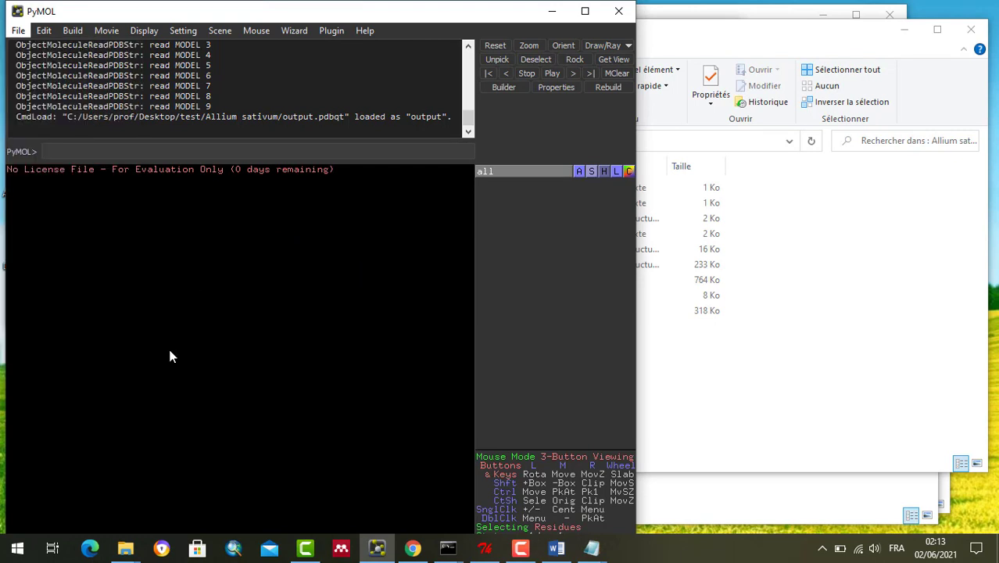
- Load the protein file from the Allium sativum folder into PyMOL and inspect the structure from another angle
click(762, 420)
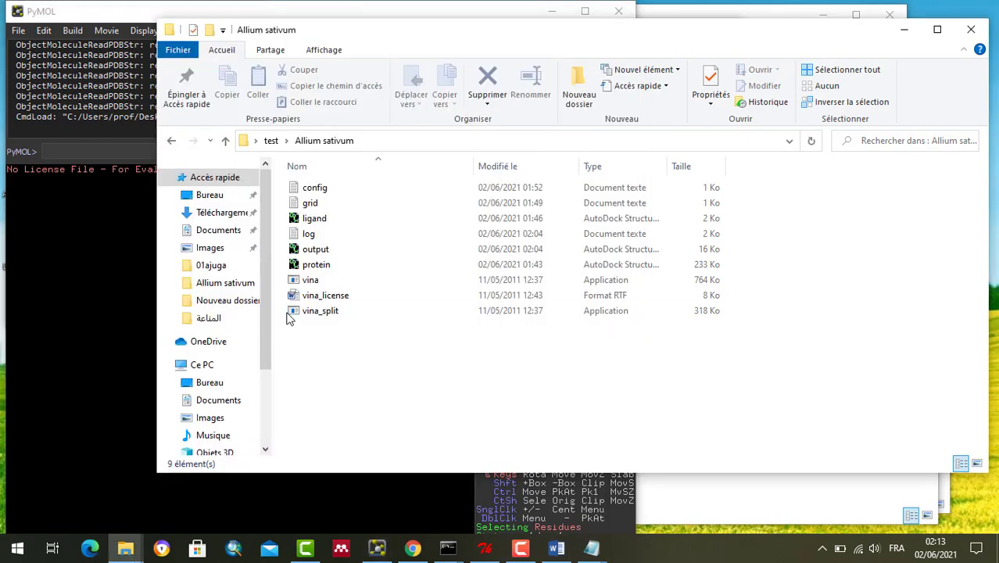
click(306, 268)
drag(306, 268, 108, 284)
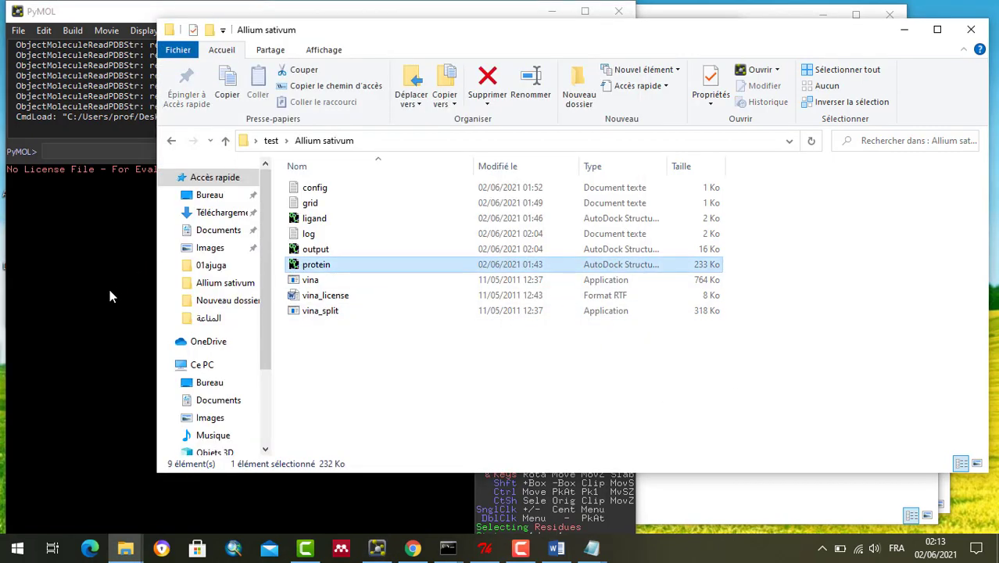
click(226, 367)
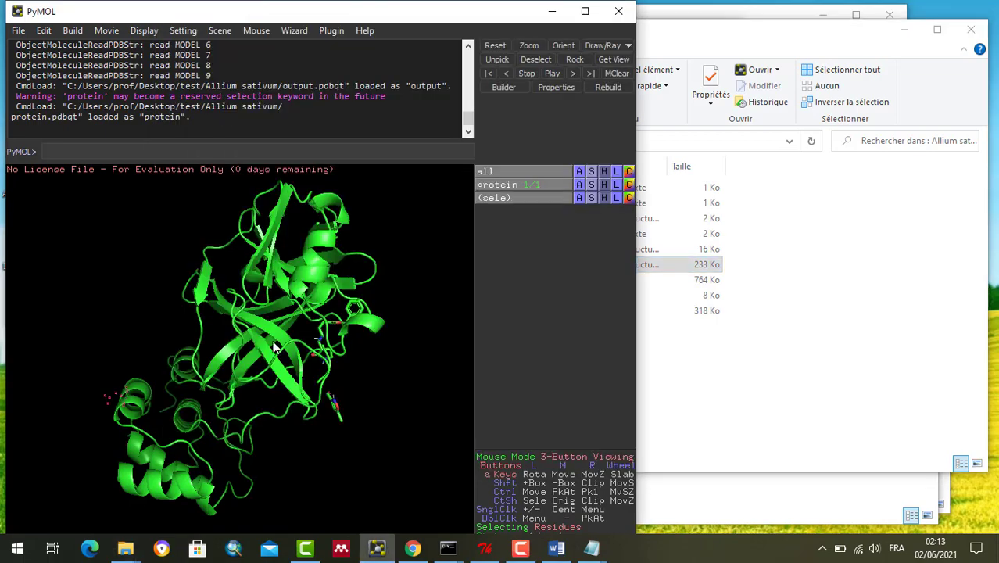
drag(227, 367, 188, 328)
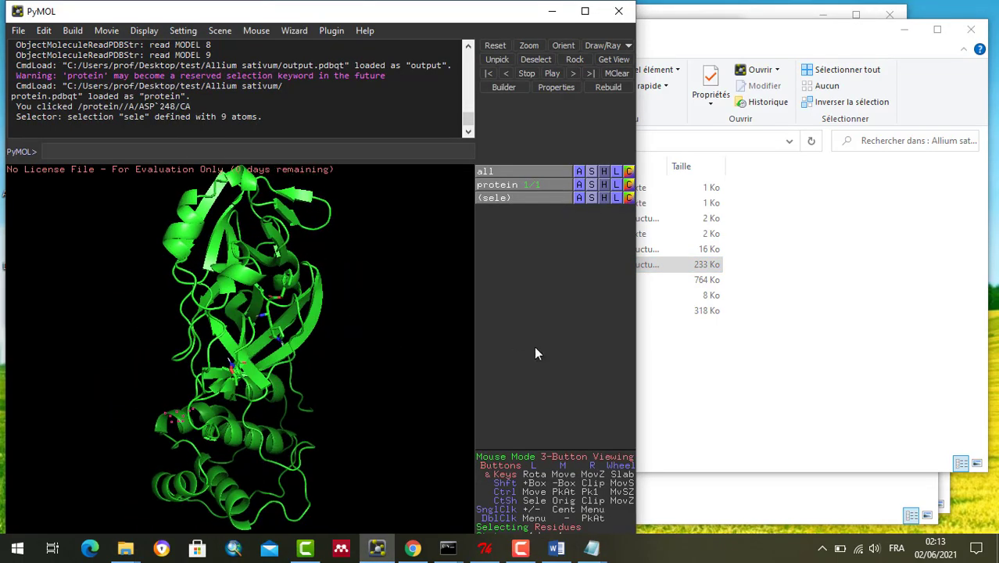
- Load the output file from the Allium sativum folder alongside the protein and inspect the docked ligand from several angles
click(678, 385)
click(653, 395)
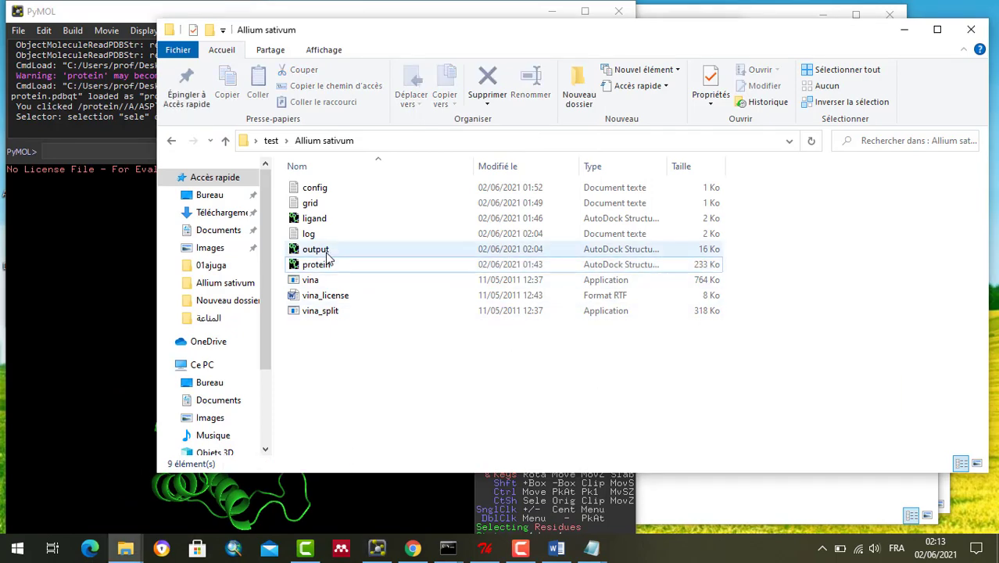
click(326, 250)
drag(326, 250, 125, 342)
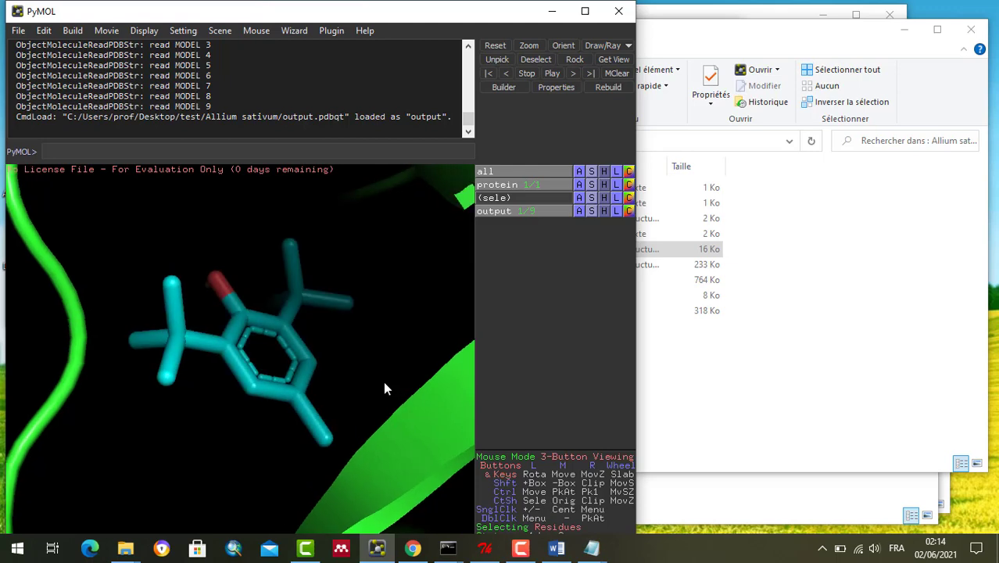
drag(383, 388, 309, 513)
drag(282, 363, 188, 284)
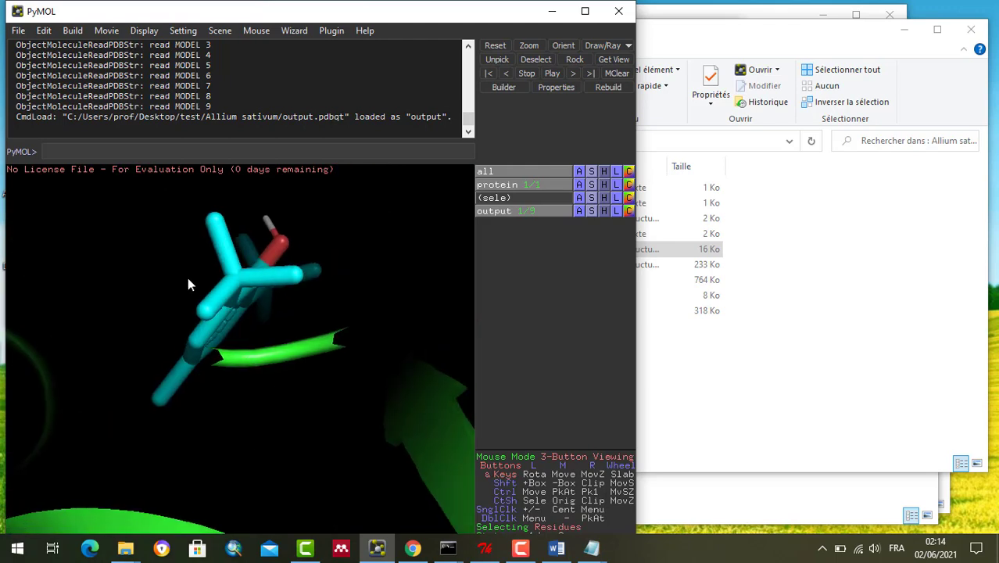
- Export all loaded objects, protein and docked output together, as a PDB file named Ail in the Allium sativum folder
click(17, 30)
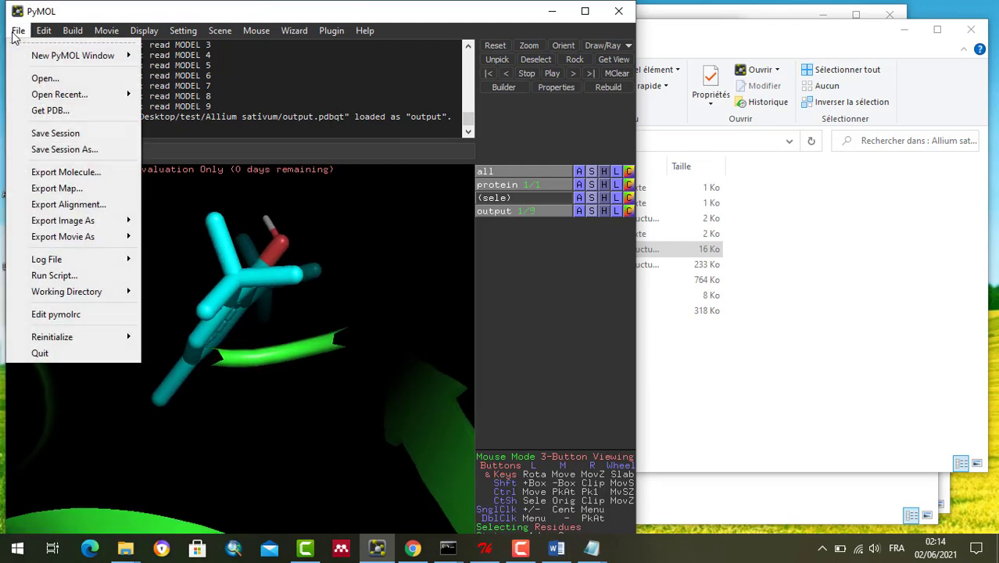
click(80, 170)
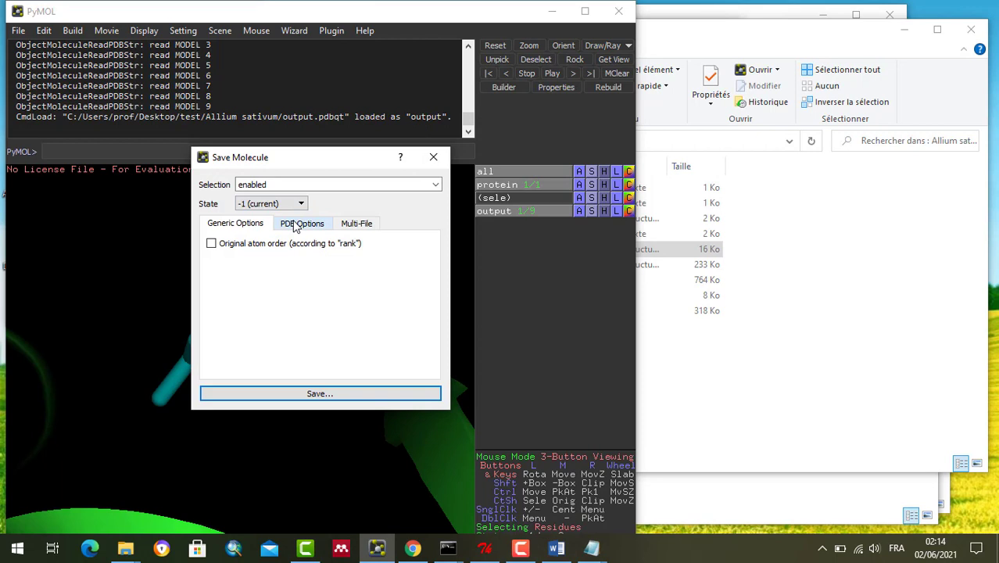
click(436, 185)
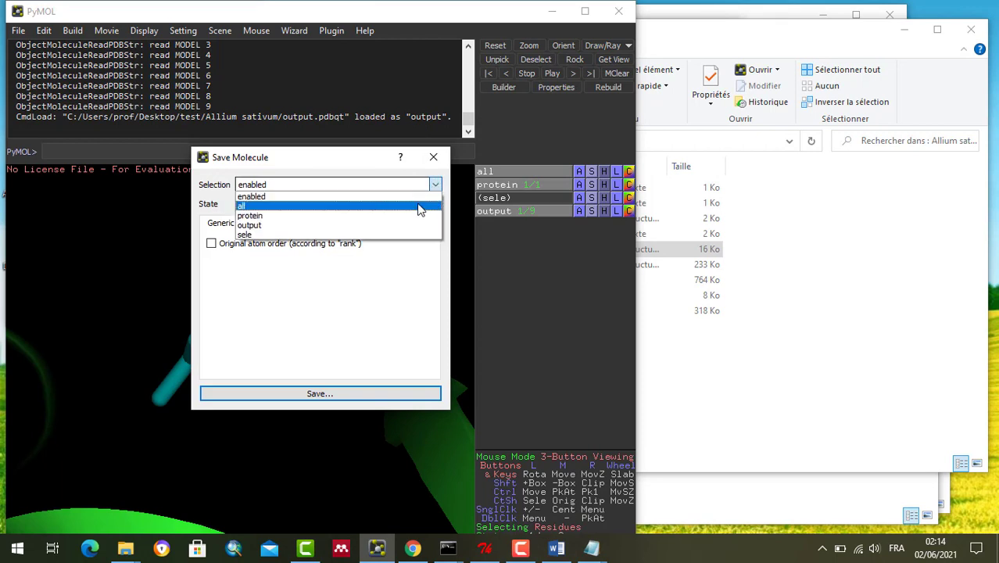
click(419, 207)
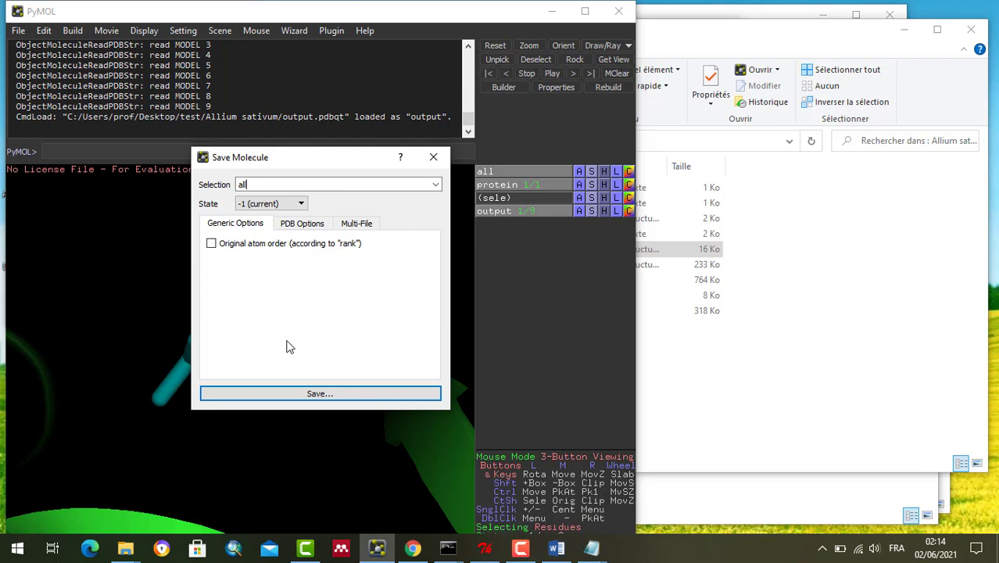
click(298, 395)
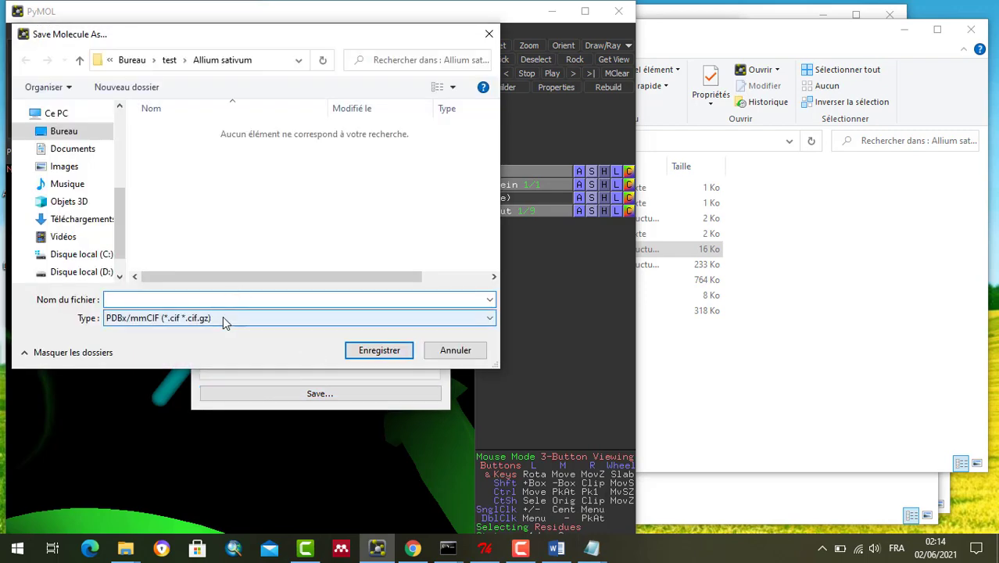
click(223, 317)
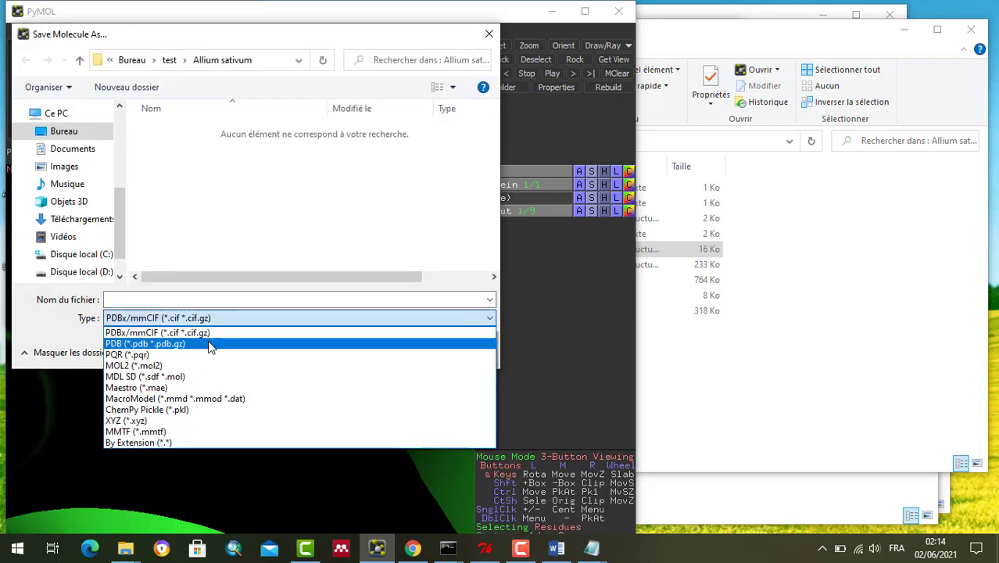
click(209, 344)
click(189, 297)
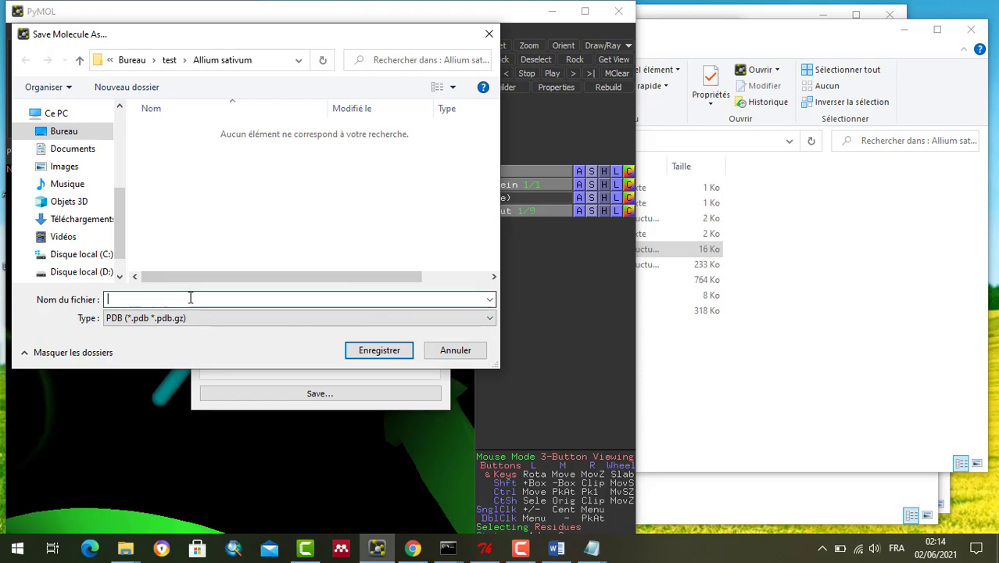
click(792, 365)
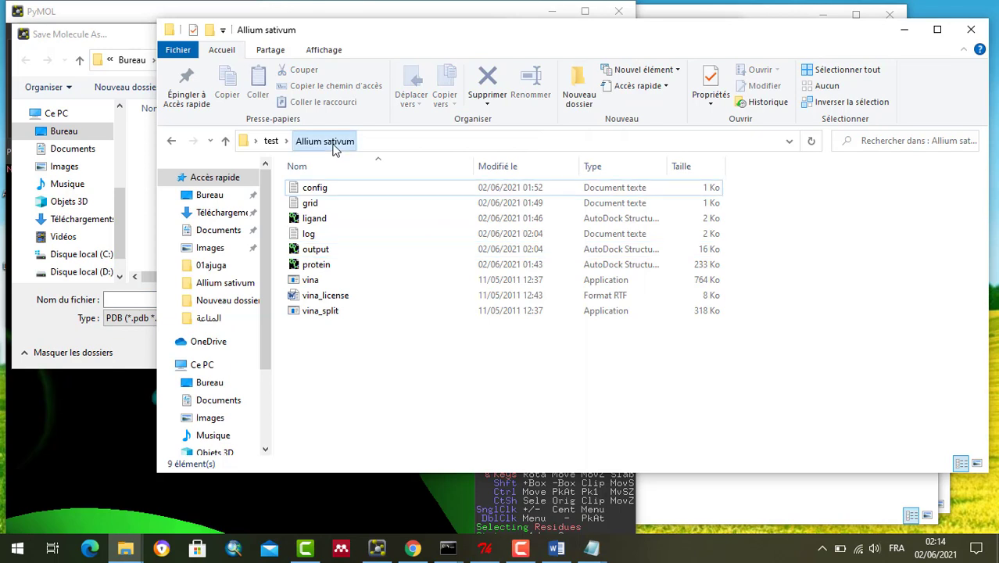
click(140, 300)
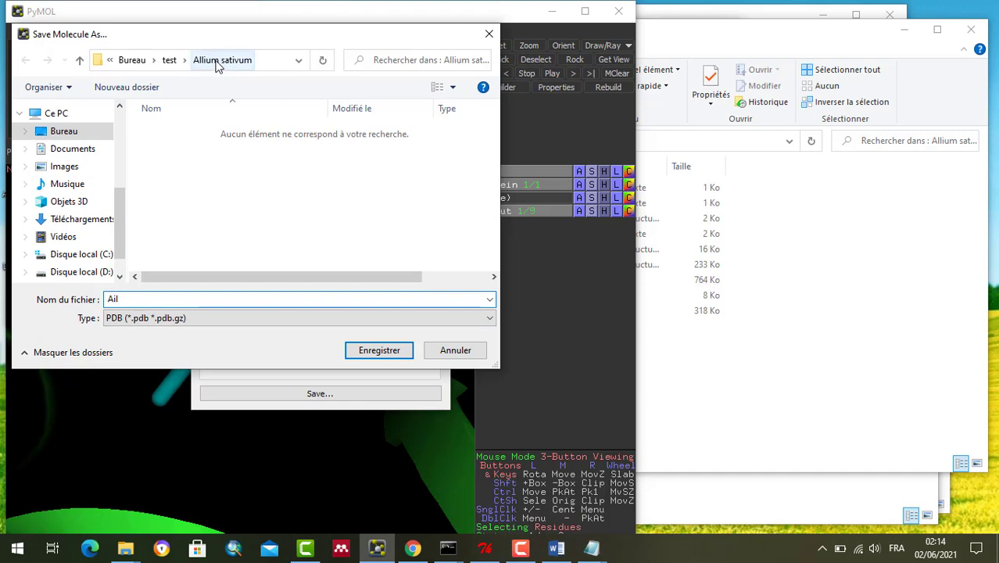
click(373, 352)
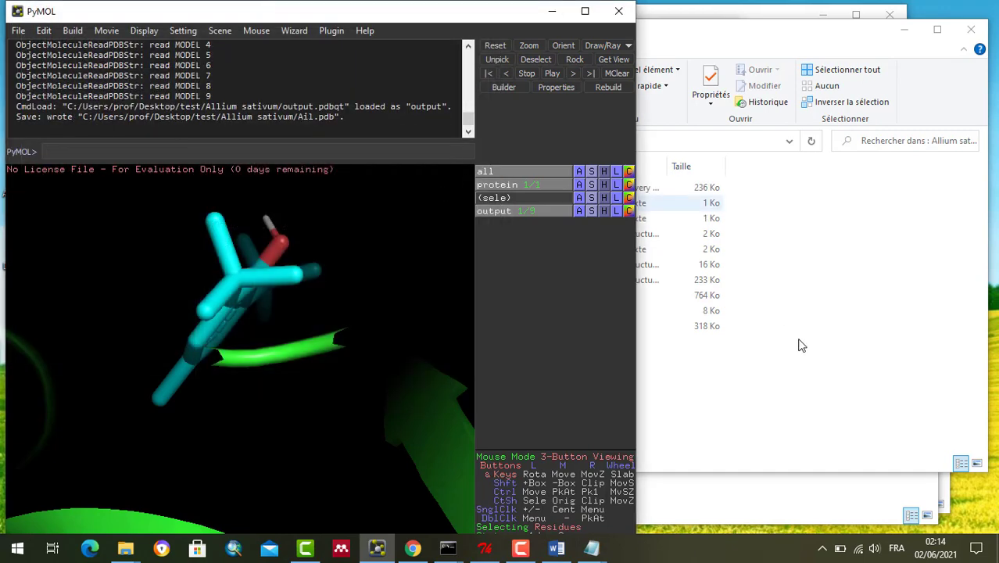
- Open the Ail file from the Allium sativum folder with BIOVIA Discovery Studio 2021, making it the permanent default for .pdb files
click(800, 421)
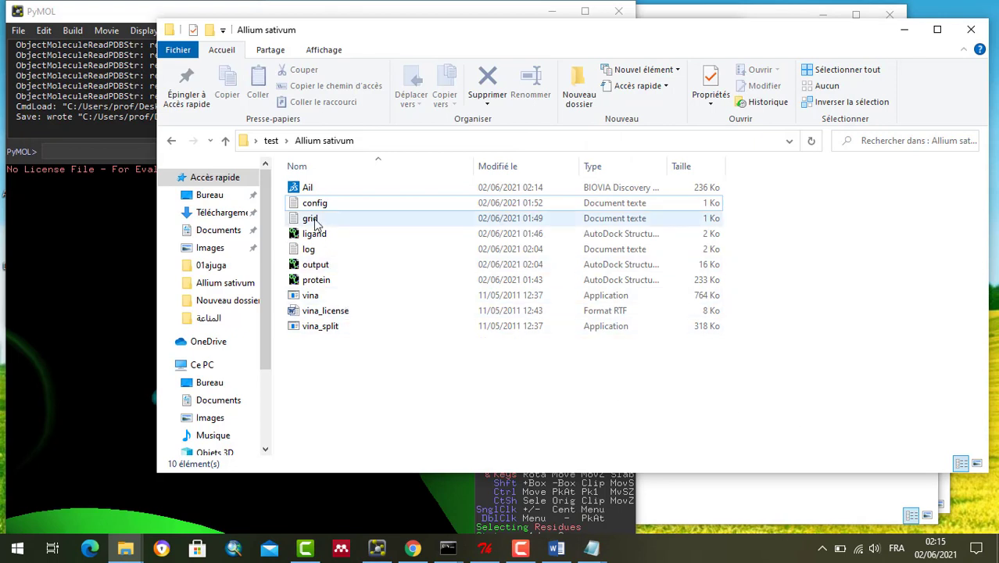
click(309, 190)
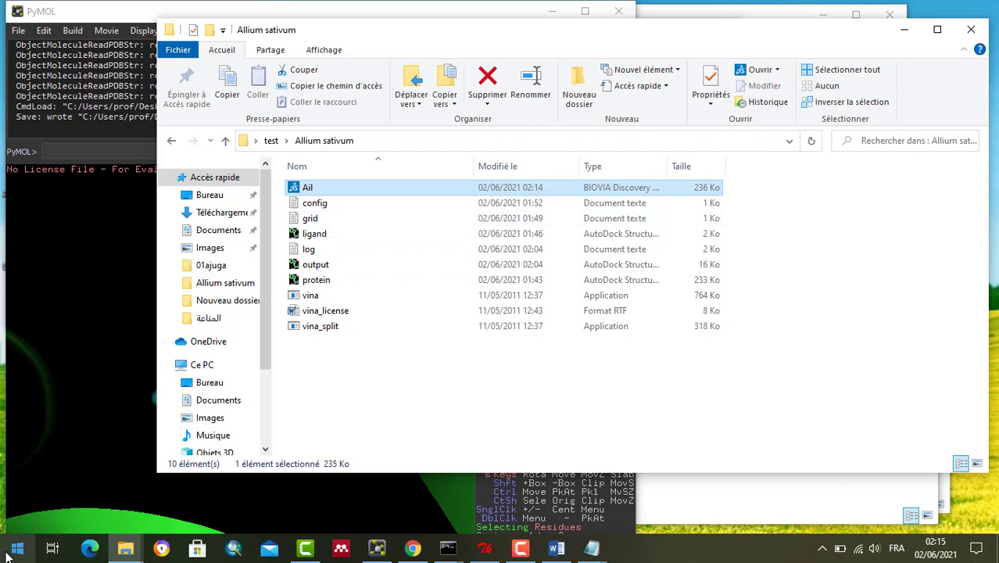
double_click(341, 190)
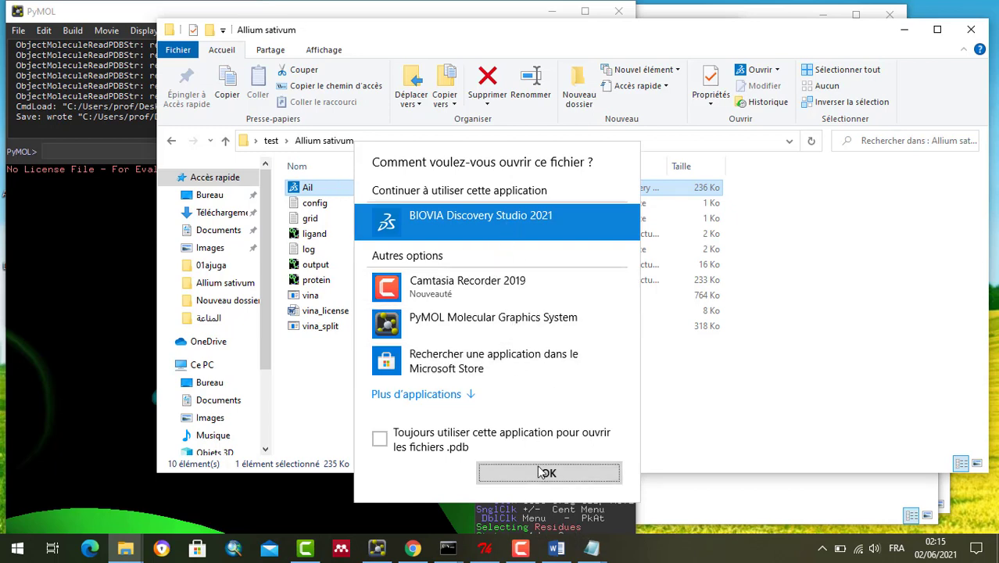
click(379, 439)
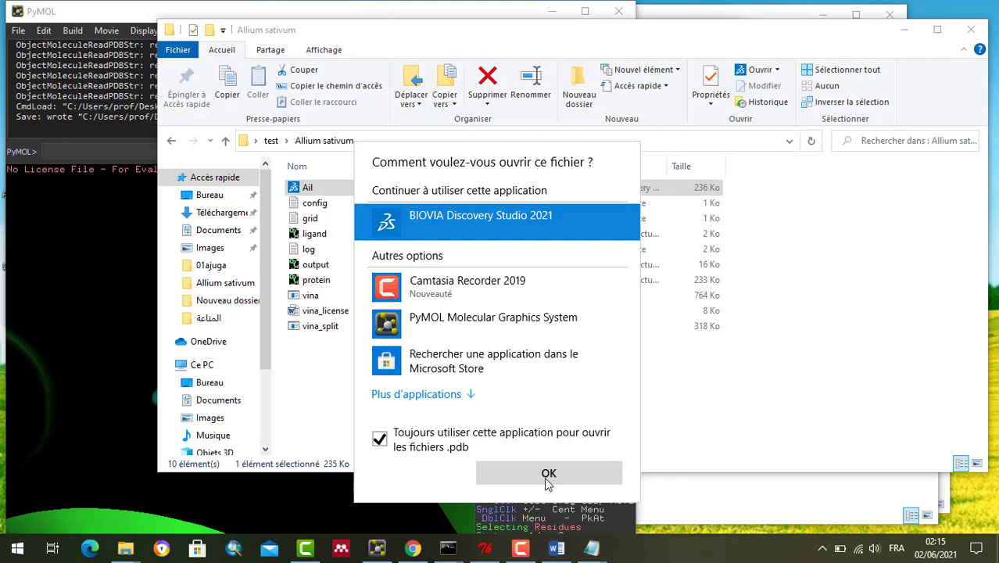
click(547, 475)
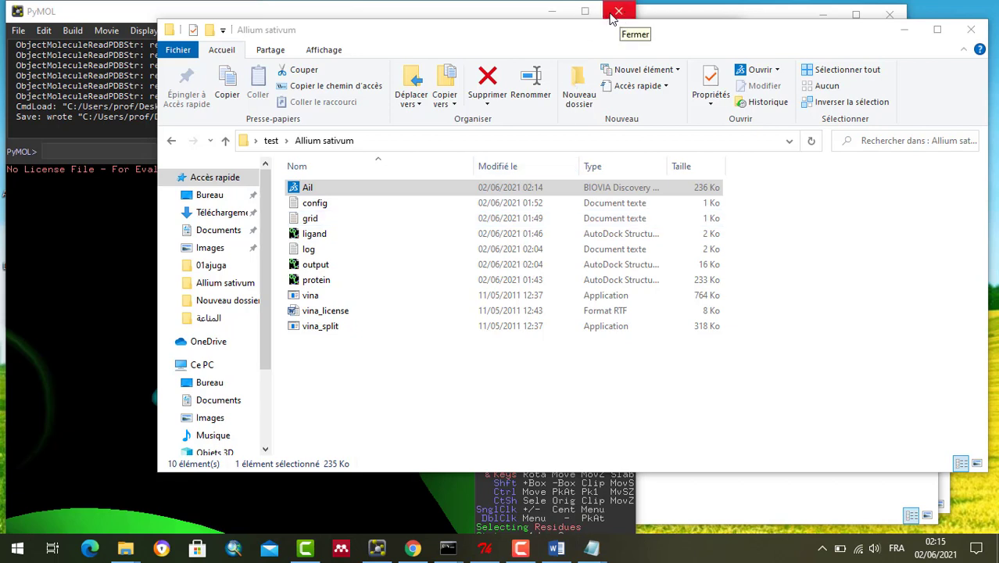
- Minimize PyMOL and switch to Discovery Studio Visualizer with the Ail complex
click(553, 12)
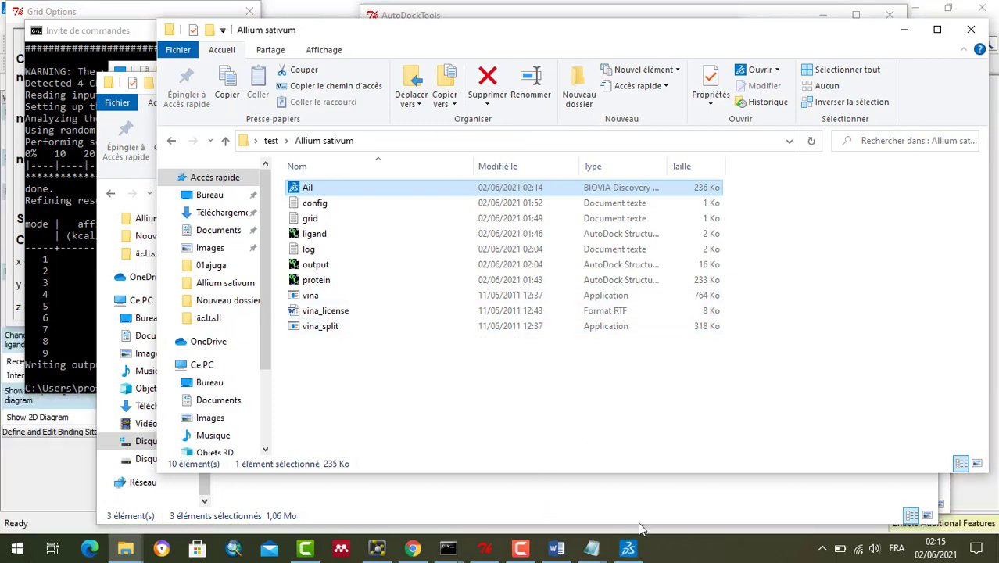
mouse_move(627, 548)
mouse_move(631, 506)
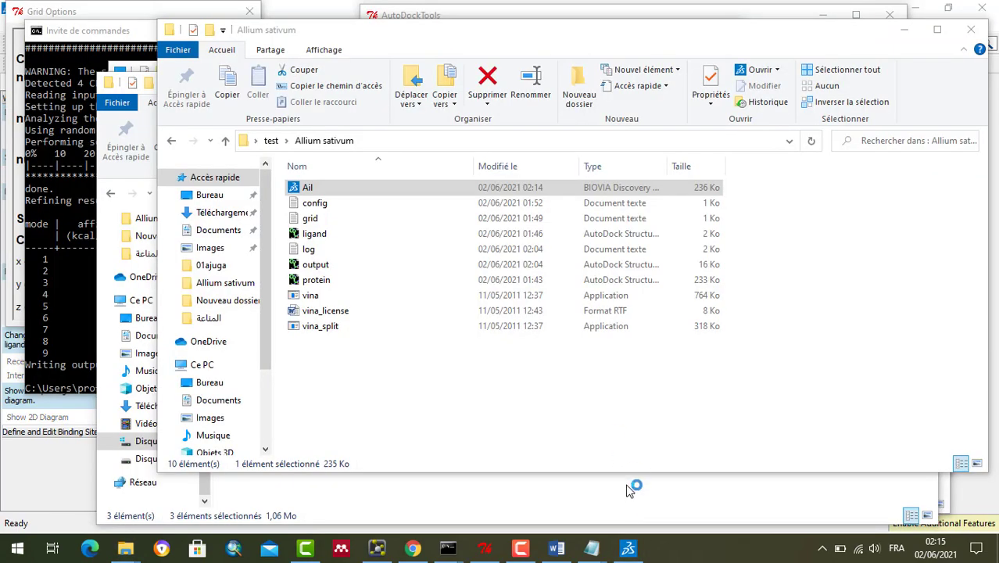
click(627, 547)
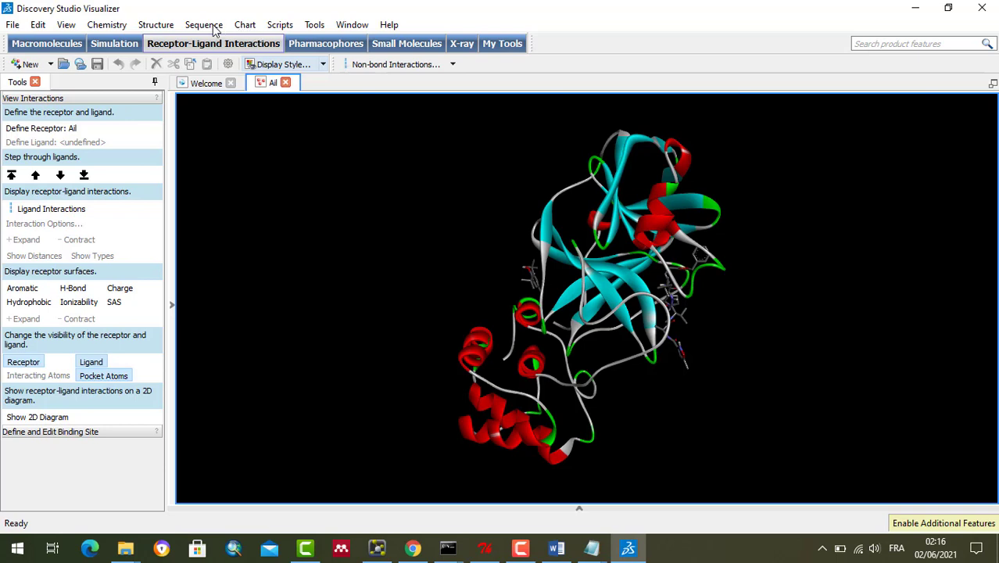
- Apply the Publication Quality visualization script to the Ail complex
click(314, 26)
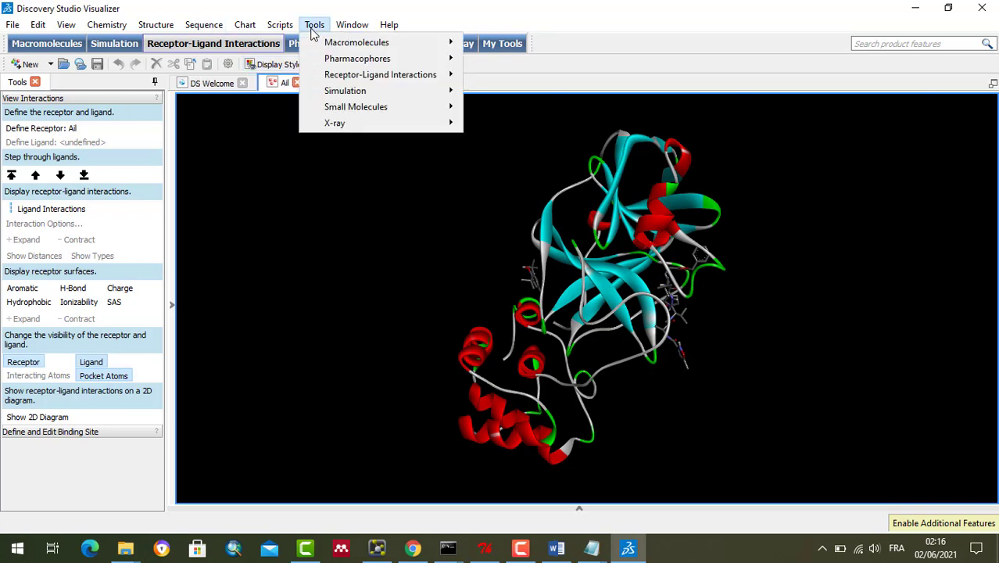
mouse_move(280, 28)
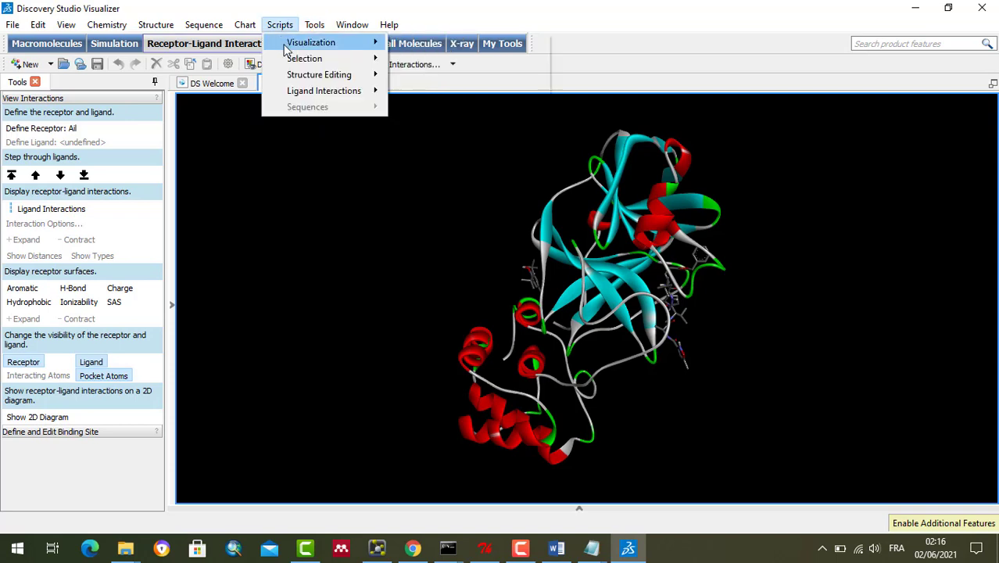
mouse_move(287, 46)
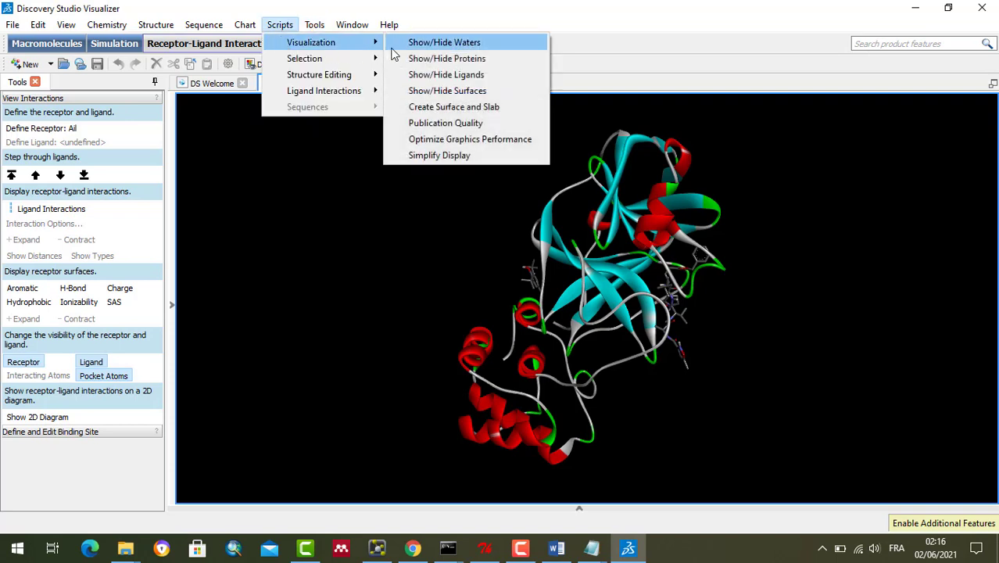
click(436, 125)
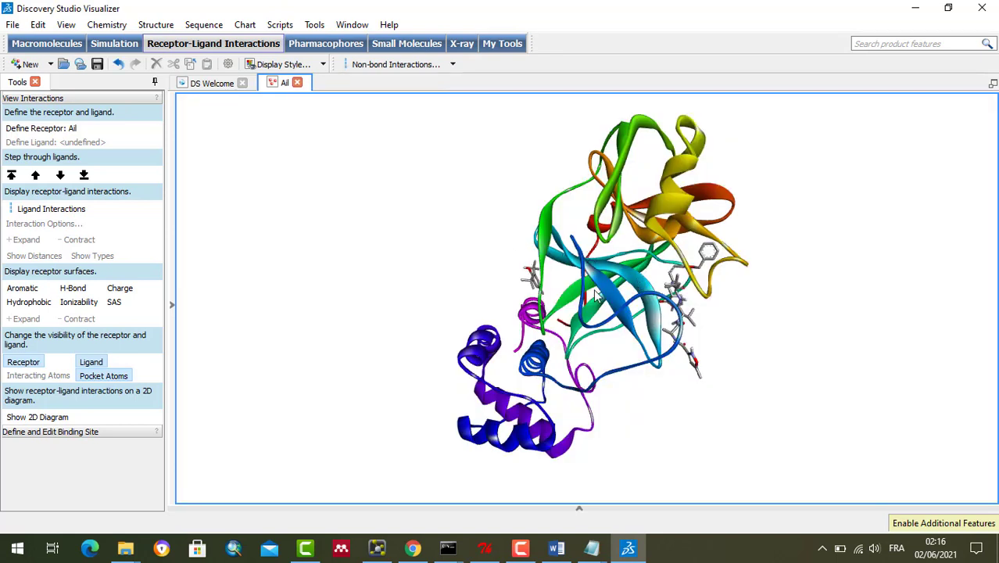
- Show the hierarchy of the Ail complex and select chain A and the C chains in turn to identify them in the structure
mouse_move(430, 294)
mouse_down()
mouse_move(508, 344)
mouse_move(446, 234)
mouse_move(480, 246)
mouse_up()
click(377, 218)
key(ctrl+h)
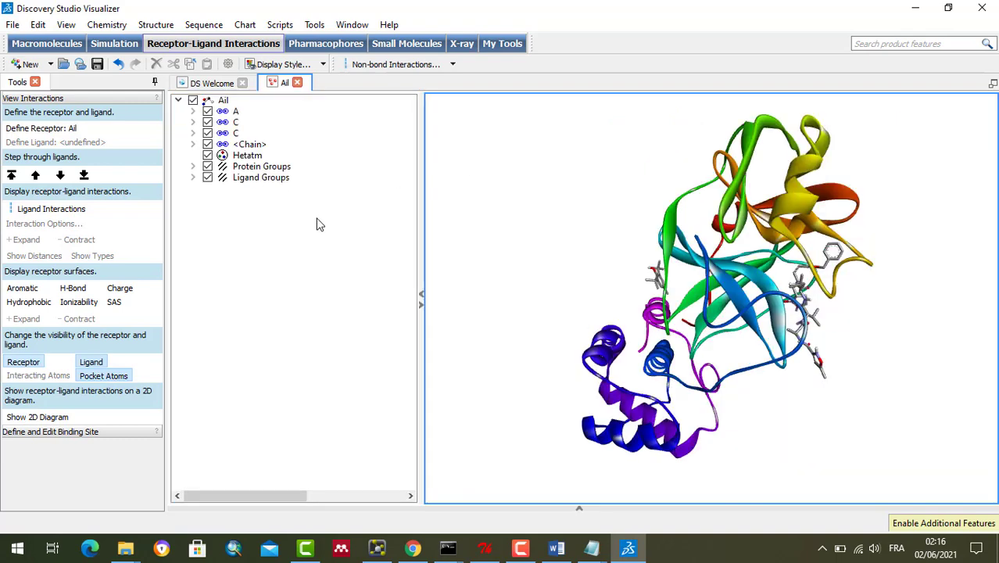
click(236, 112)
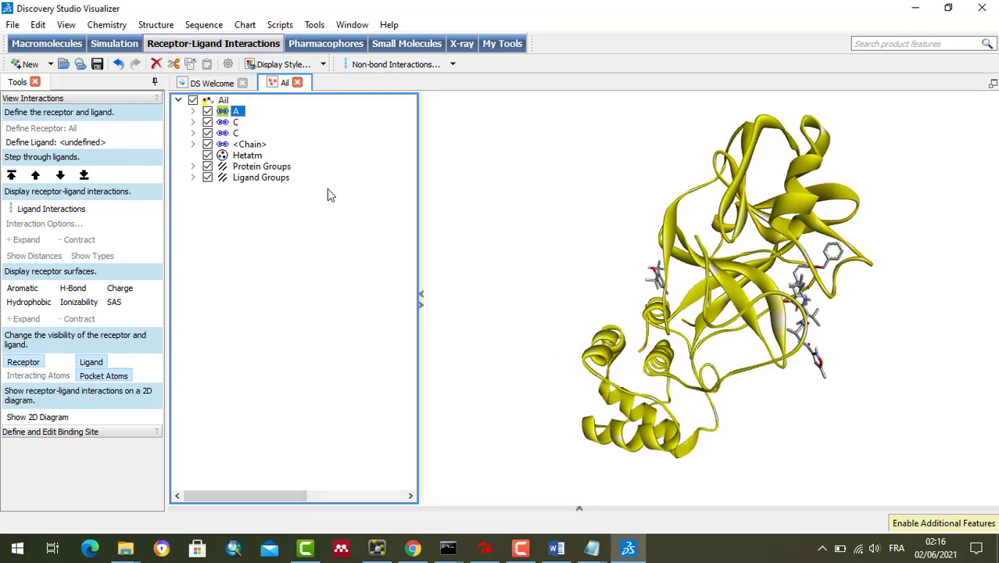
click(238, 123)
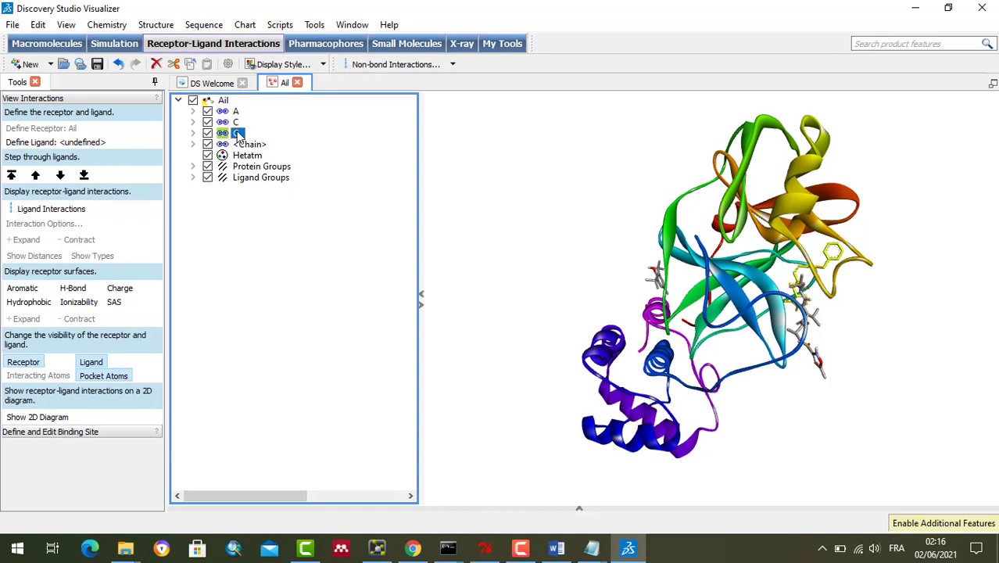
- Define the molecule under <Chain> as the ligand and display its ligand interactions with the receptor
click(245, 147)
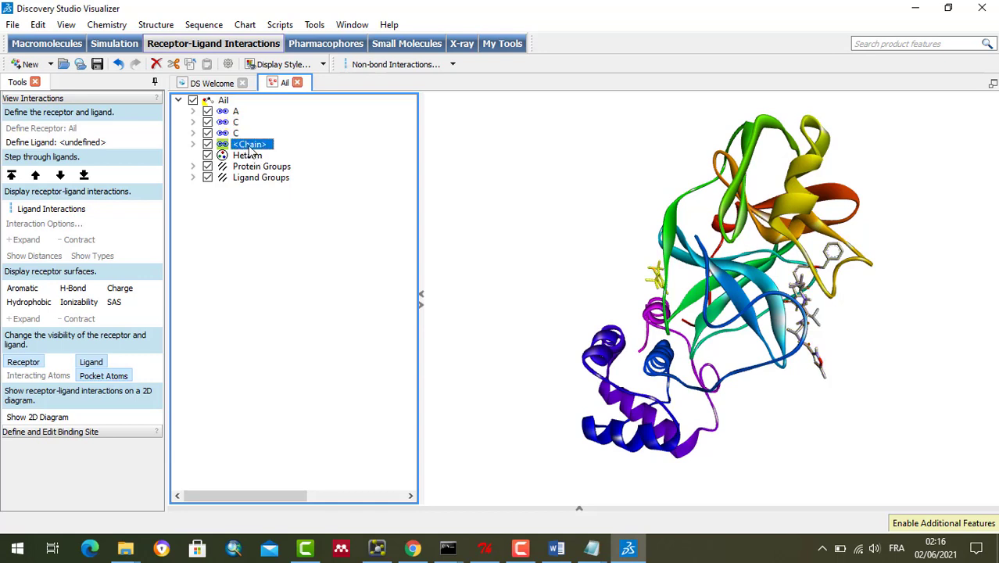
click(36, 144)
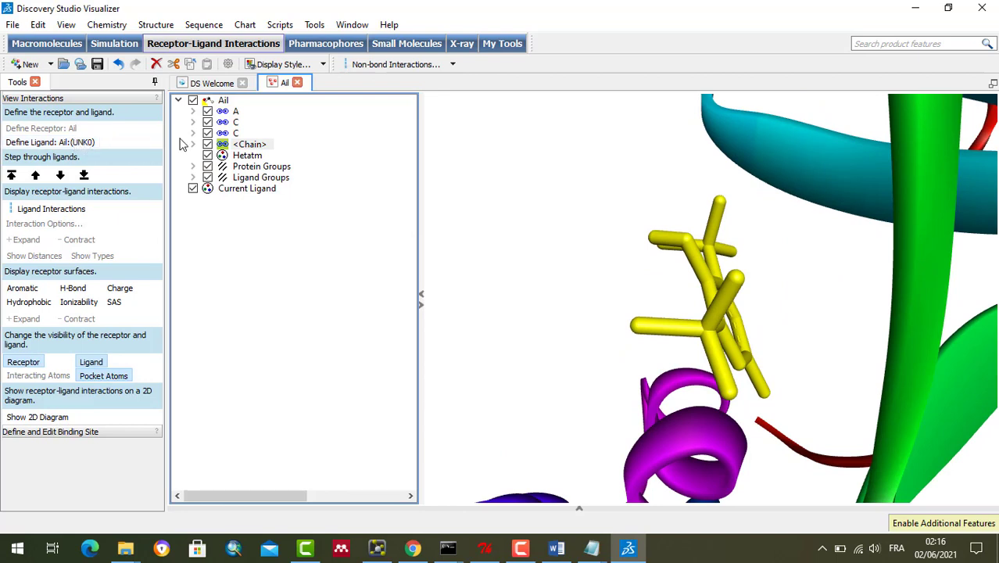
click(56, 216)
click(44, 208)
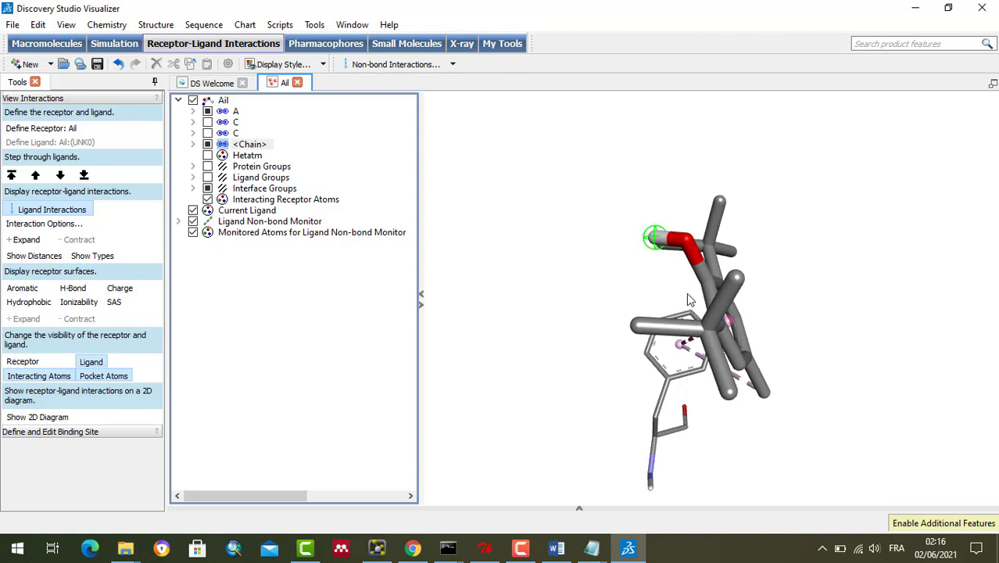
- Inspect the ligand's contacts in 3D and show the receptor-ligand interactions on a 2D diagram
click(625, 288)
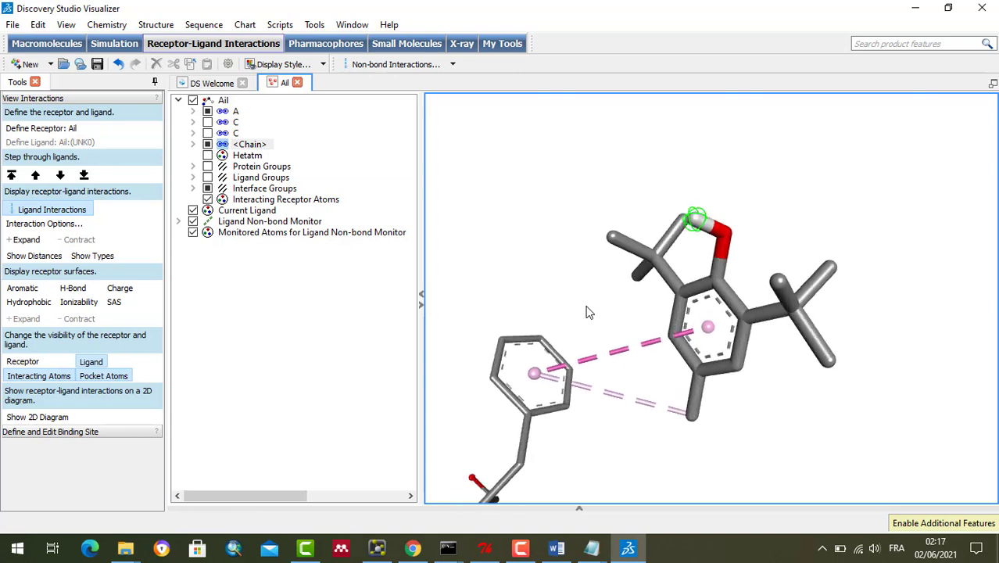
click(51, 209)
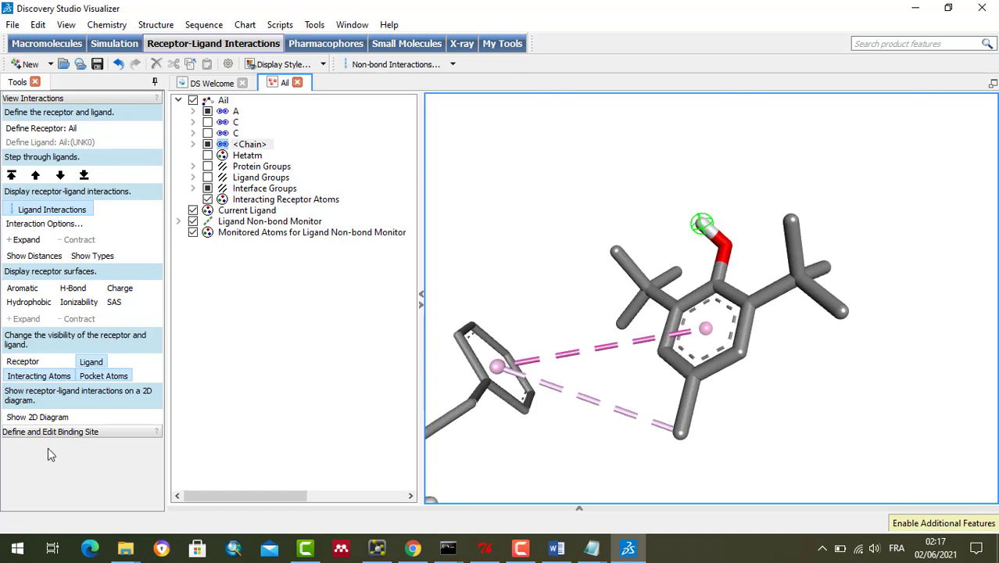
click(48, 417)
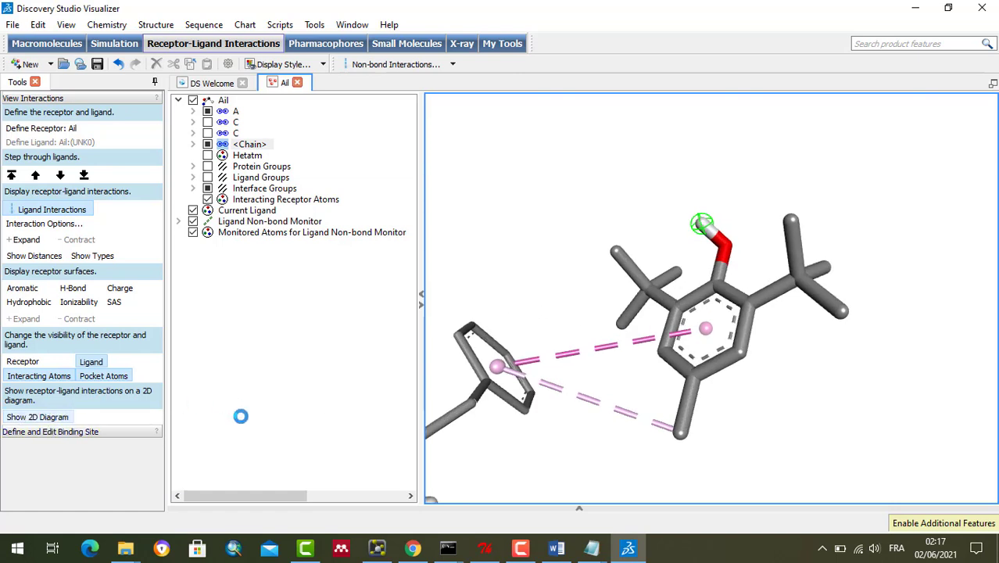